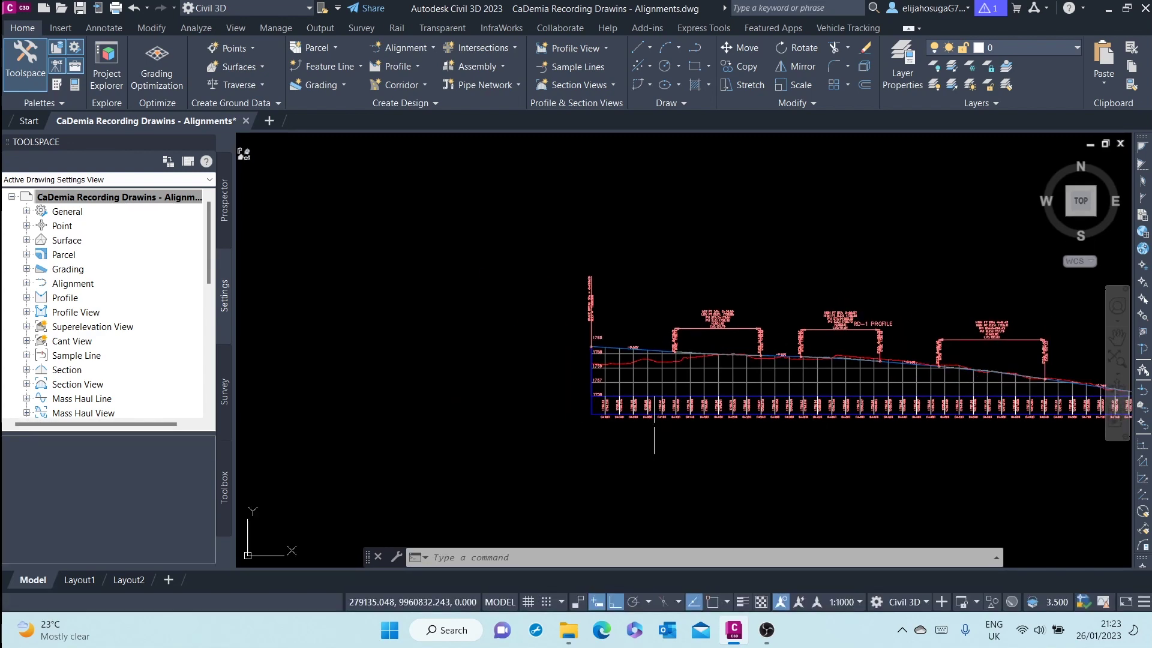
Zoom to the RD-1 profile view and open its Profile View Properties
scroll(654, 426, up, 6)
scroll(660, 414, down, 6)
scroll(674, 364, up, 4)
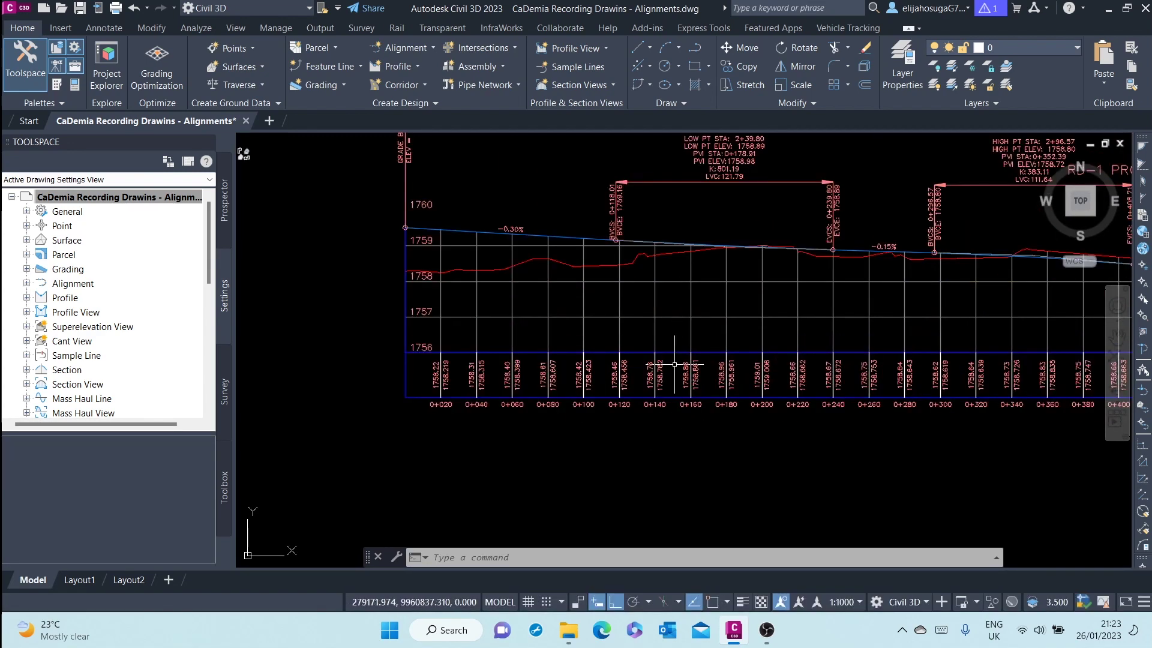
scroll(675, 364, down, 2)
scroll(559, 366, up, 4)
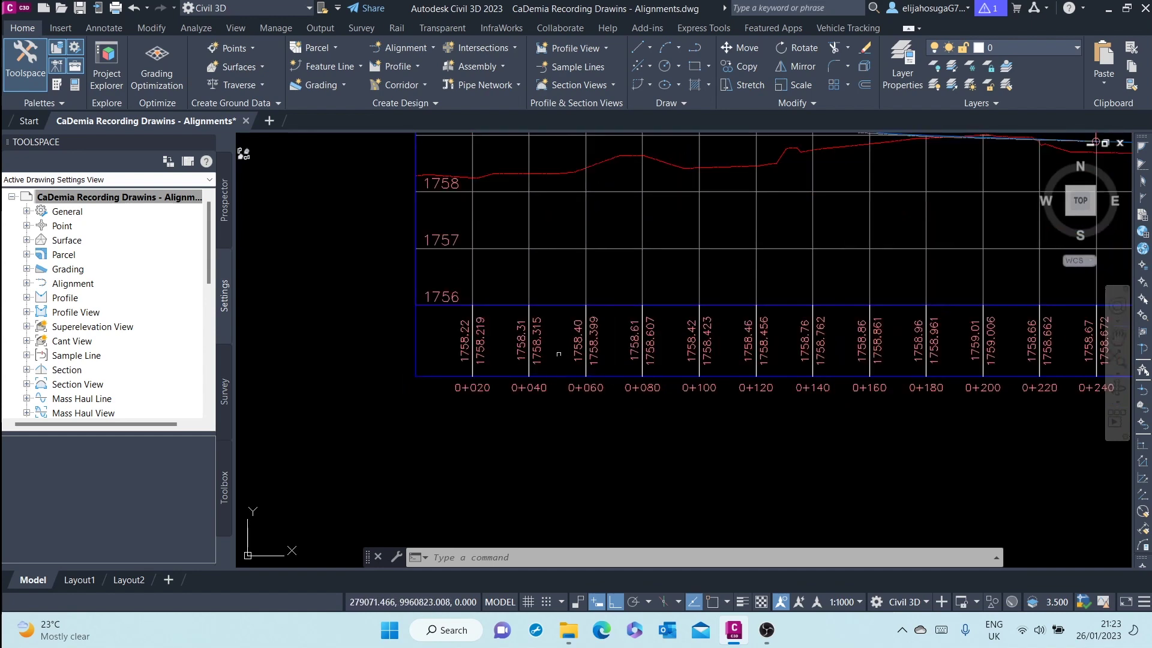
scroll(559, 353, down, 4)
scroll(576, 336, up, 4)
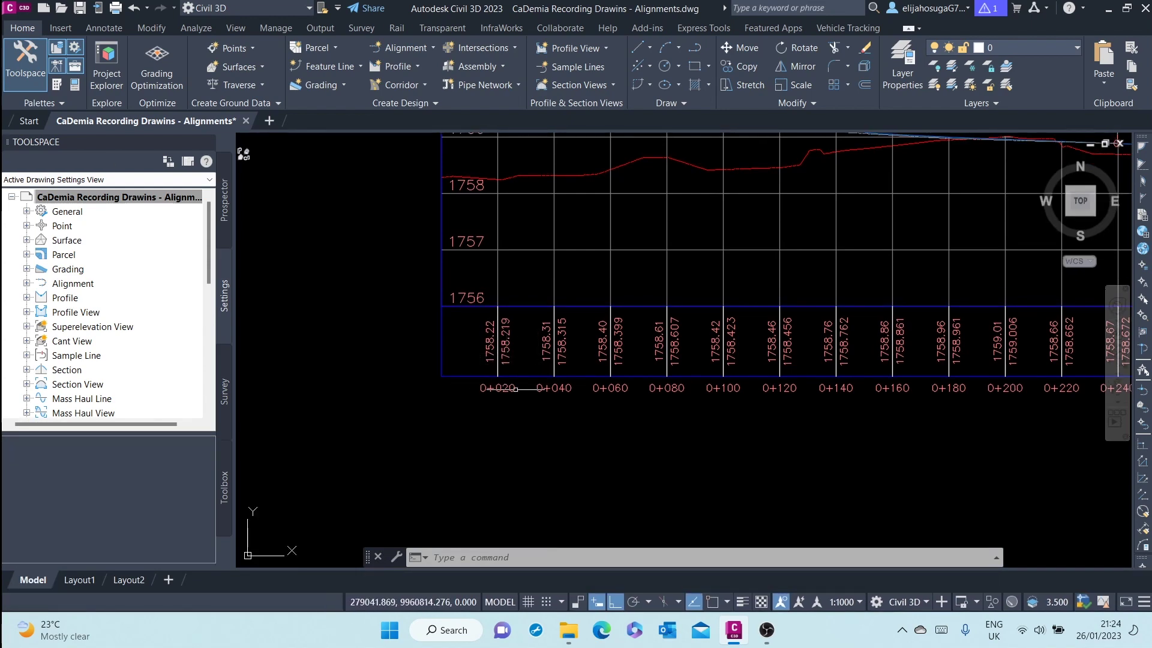
scroll(549, 384, down, 5)
scroll(558, 411, up, 5)
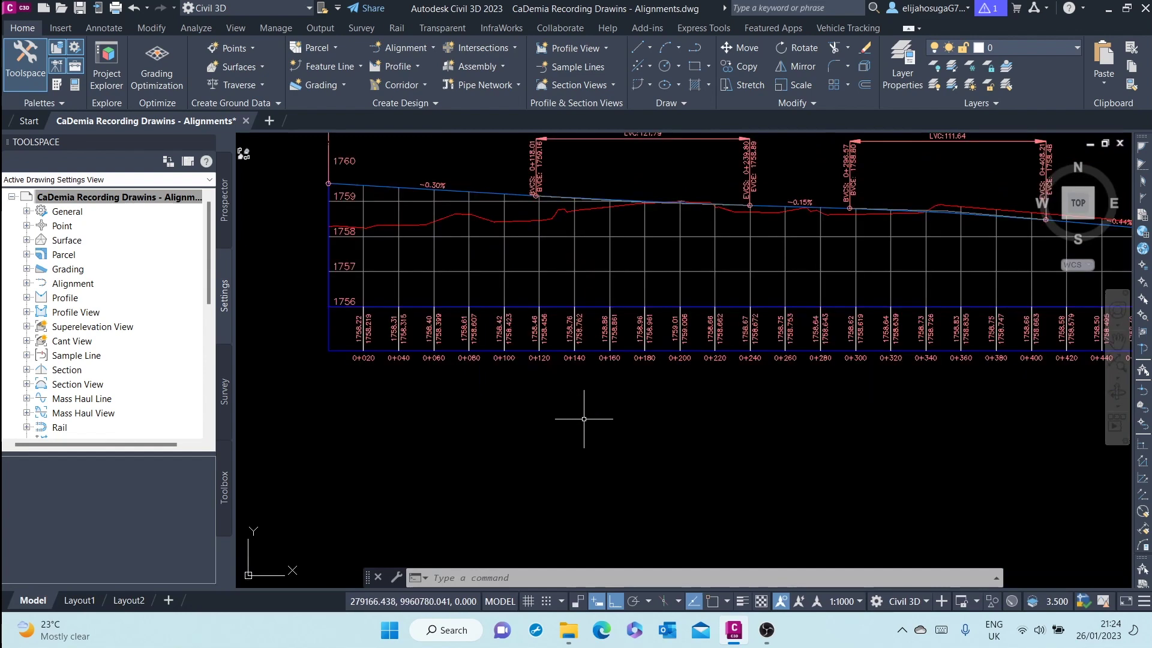
scroll(566, 394, down, 2)
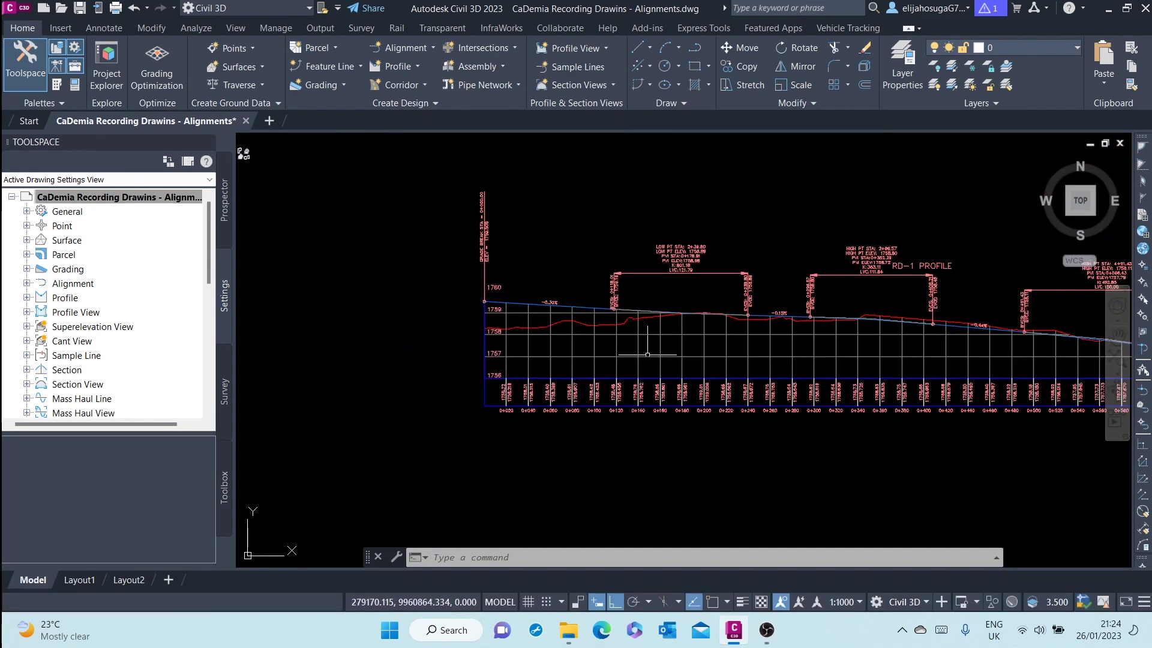
click(646, 356)
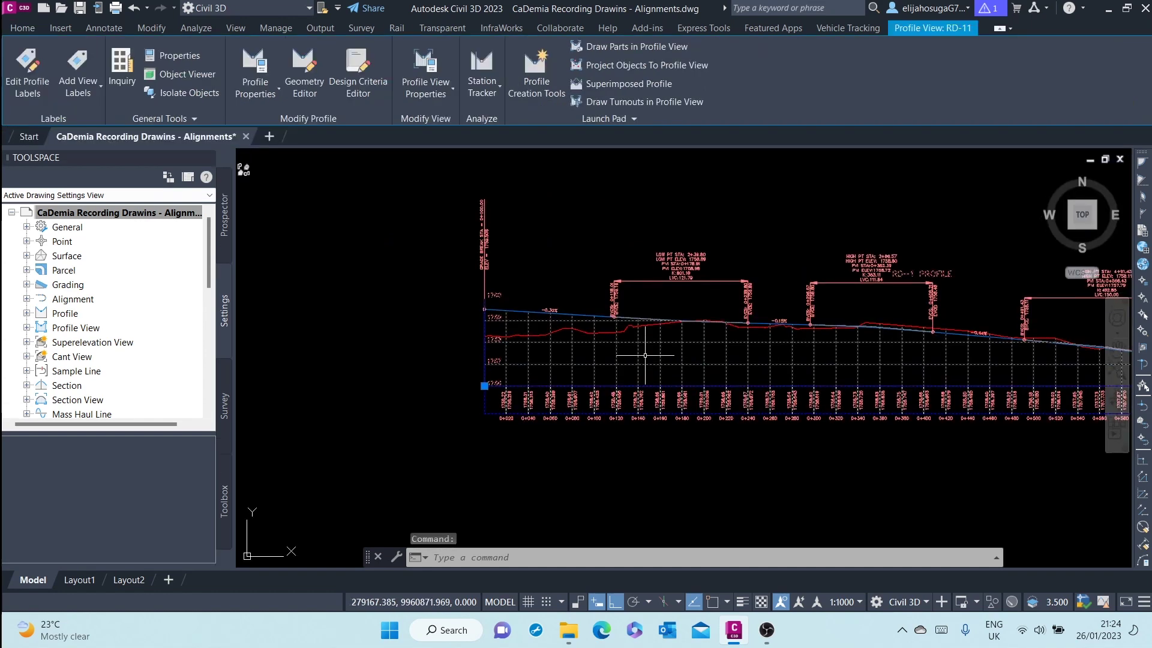
right_click(645, 356)
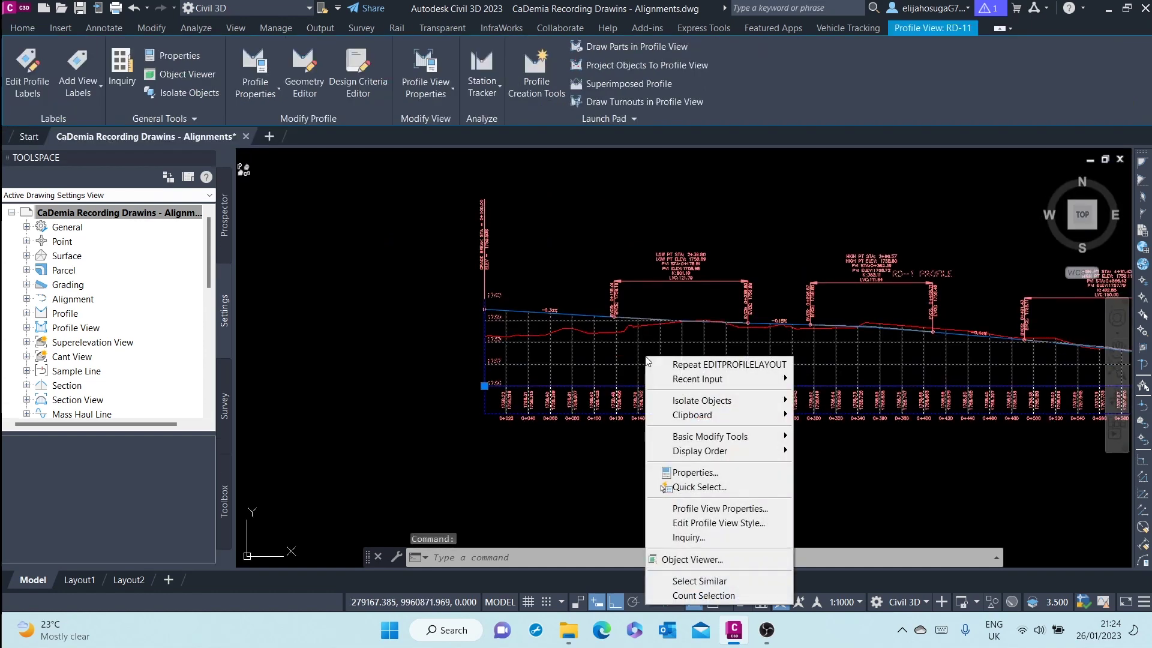
click(755, 515)
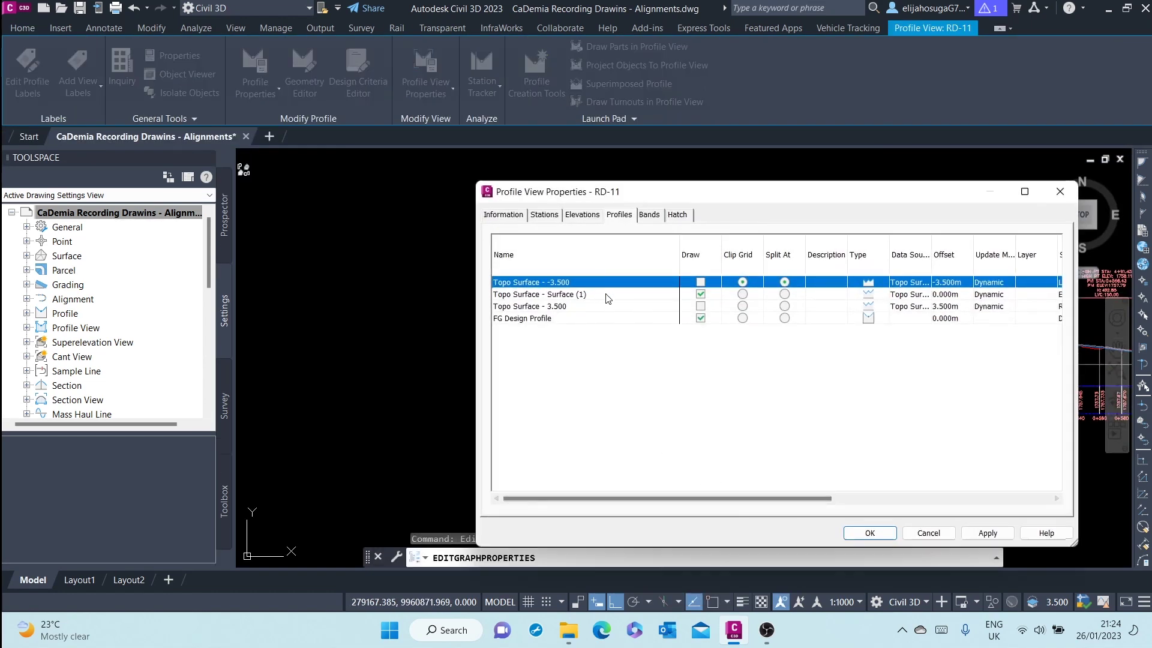
drag(820, 192, 702, 179)
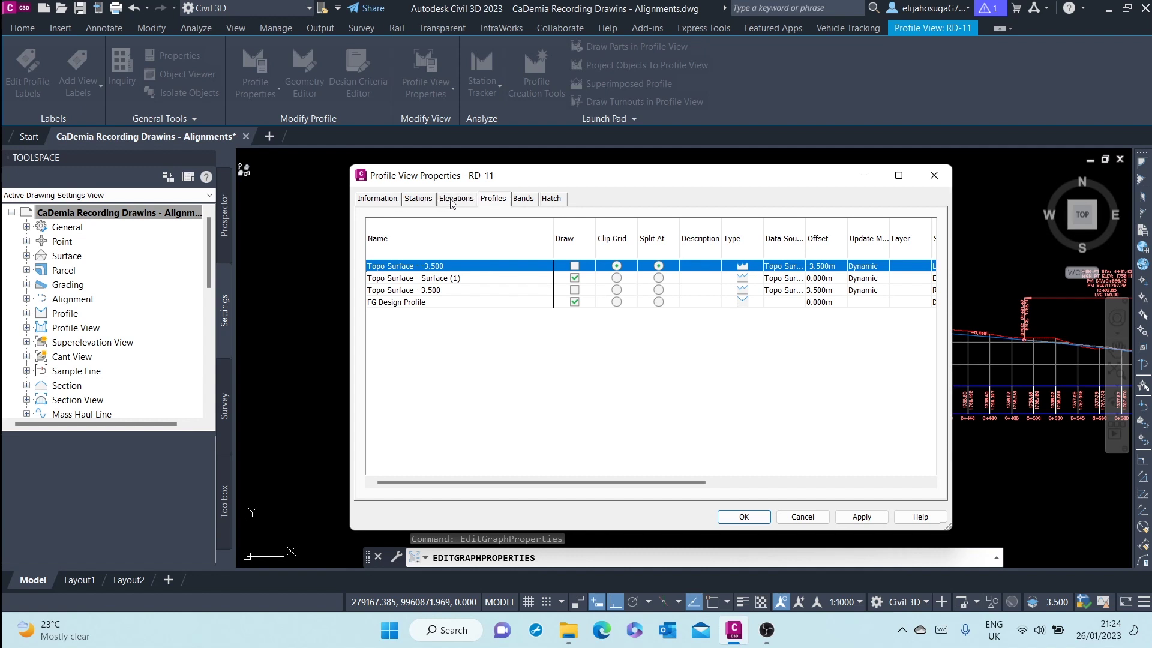
Review the Information, Stations, Elevations and Profiles tabs, then go to the Bands list
click(377, 198)
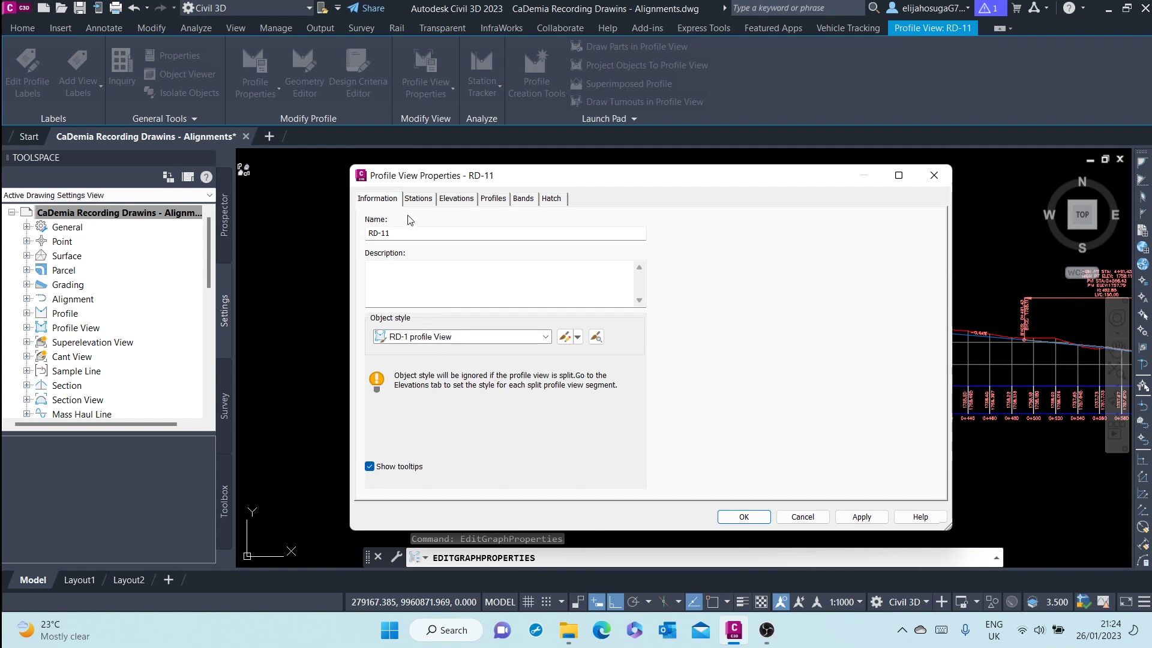
click(420, 201)
click(458, 204)
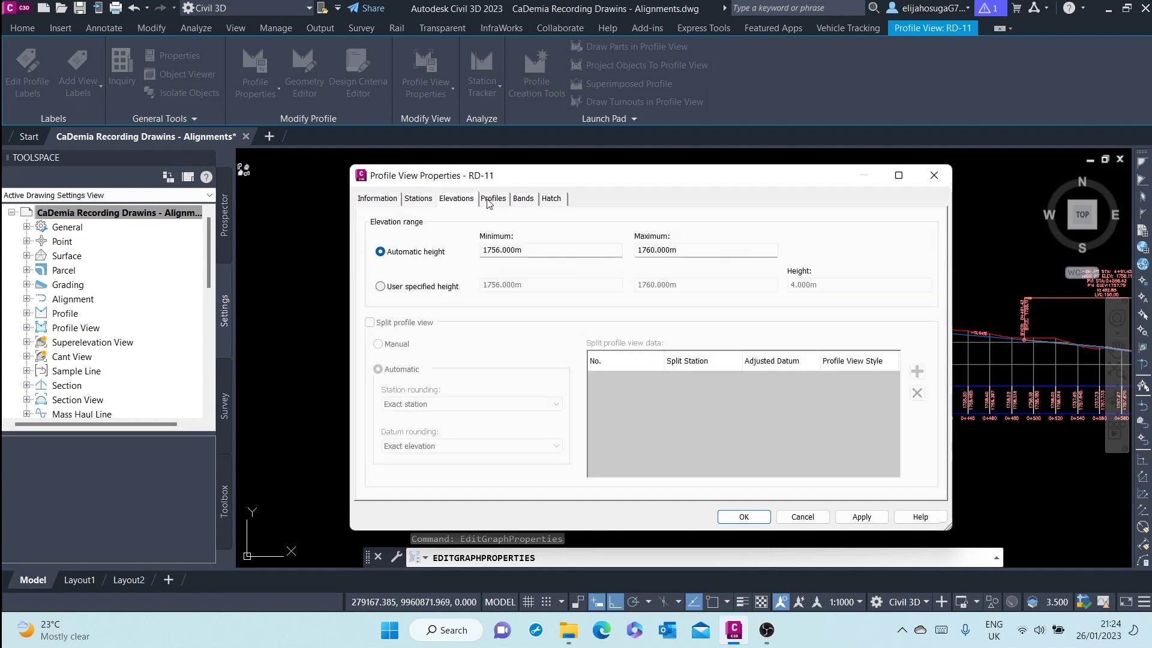
click(495, 202)
click(525, 200)
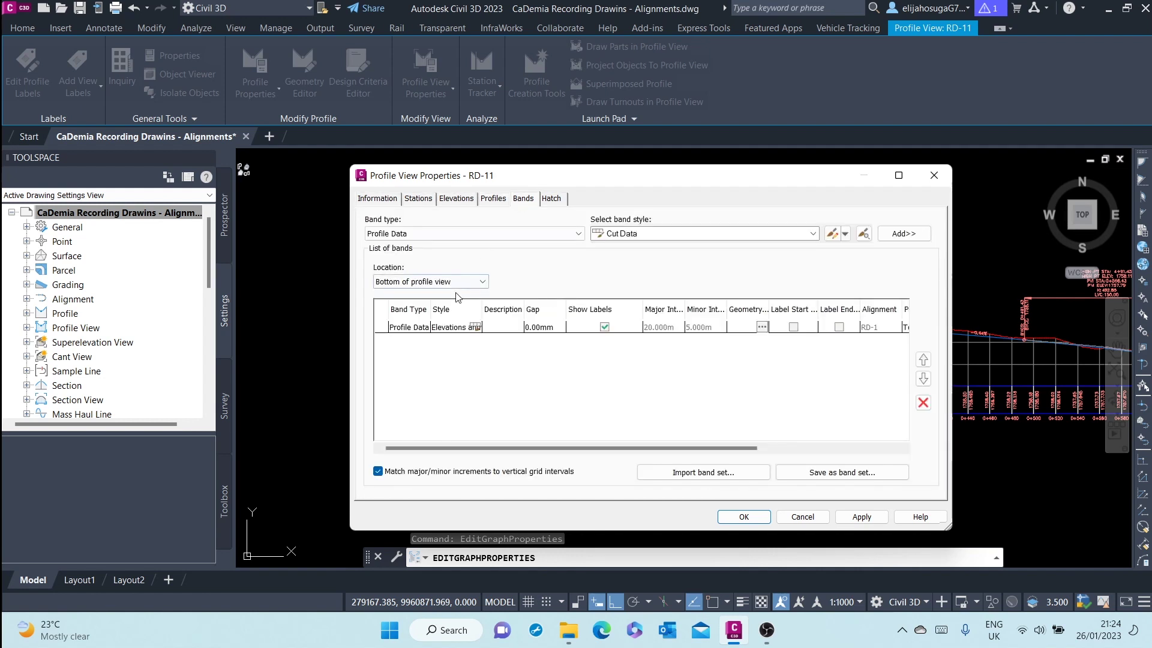
Add a Vertical Geometry band in Geometry style below Profile Data and apply it
drag(698, 181, 786, 193)
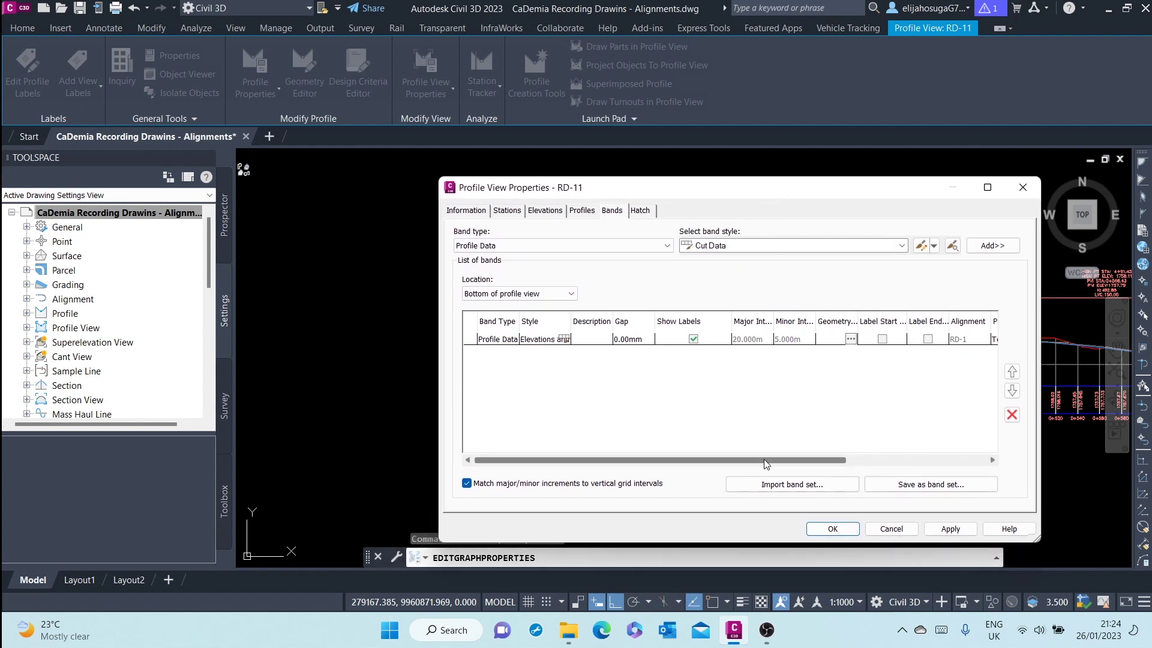
drag(766, 461, 662, 460)
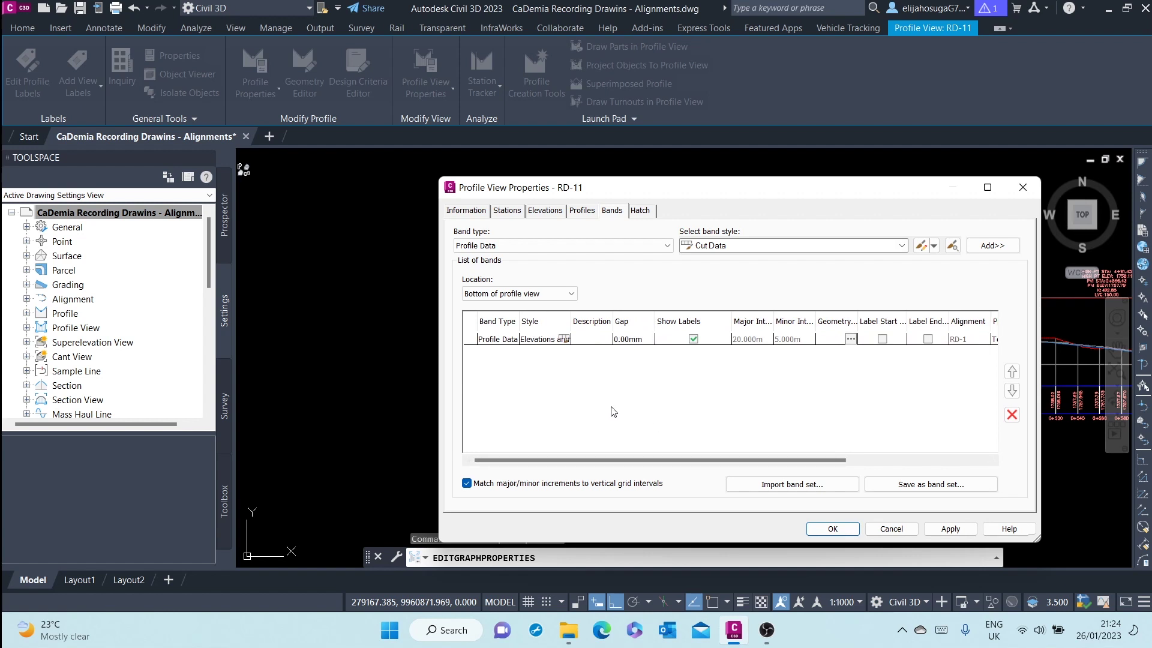
click(518, 340)
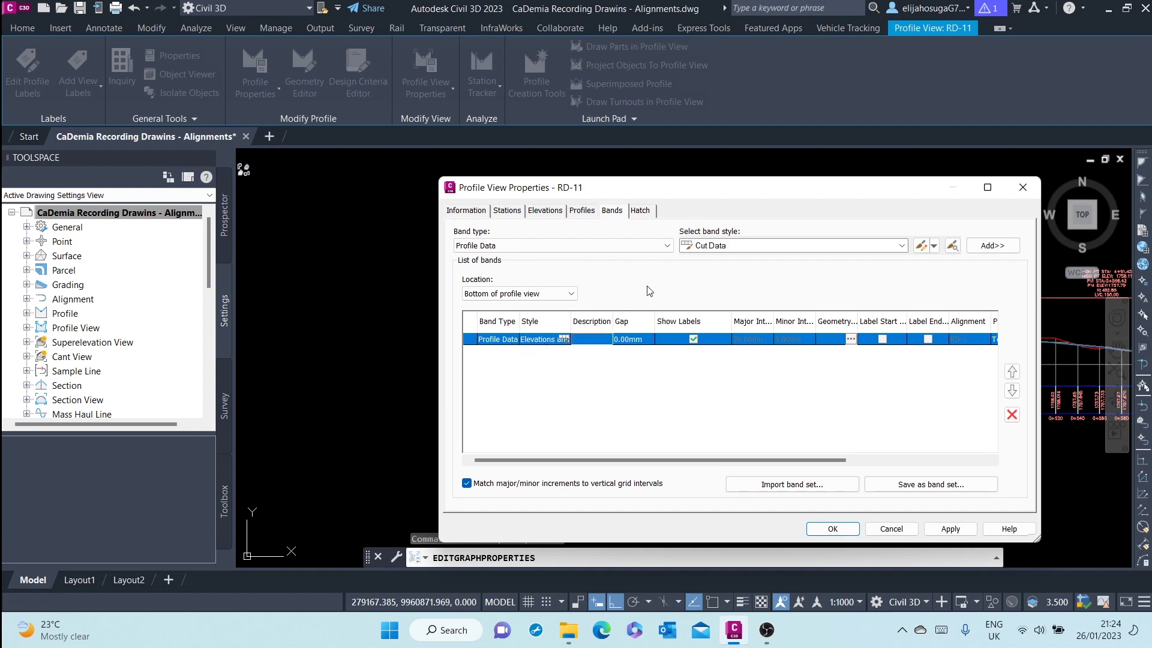
drag(766, 190, 780, 473)
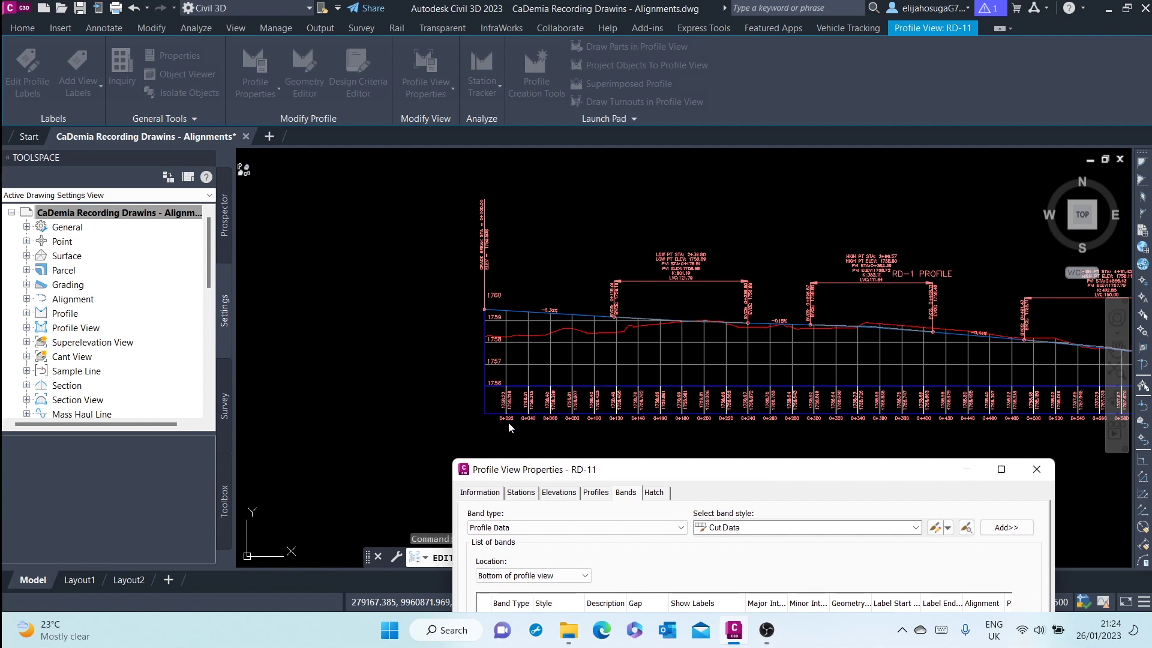
mouse_move(727, 472)
mouse_down()
mouse_move(696, 336)
mouse_move(701, 154)
mouse_up()
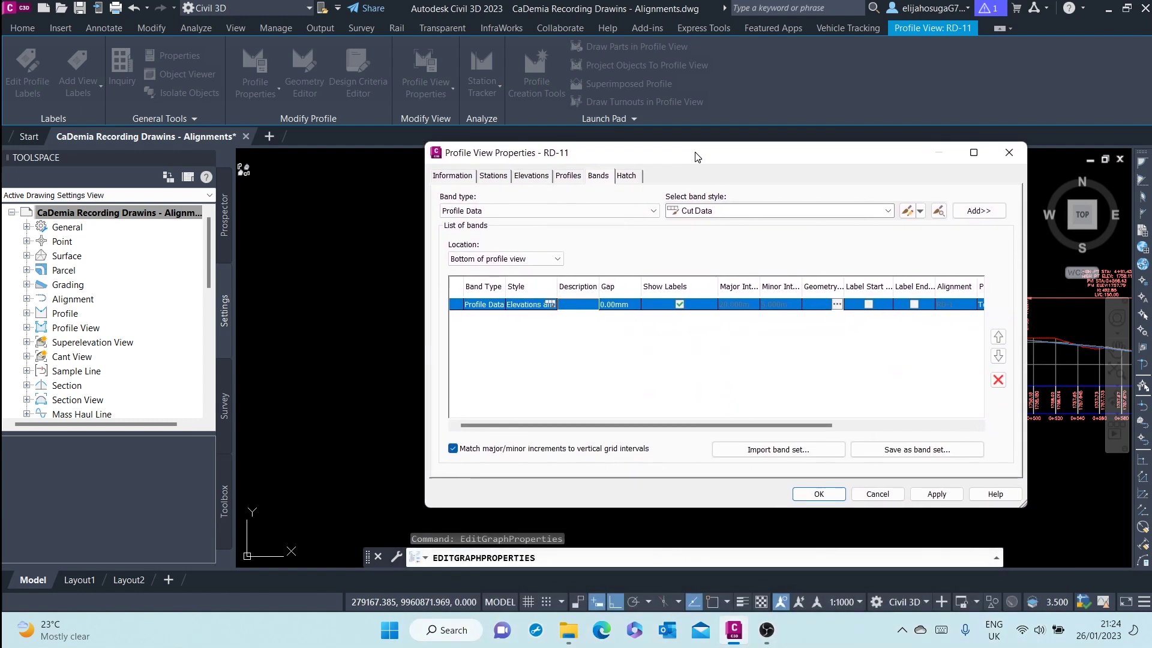
click(599, 210)
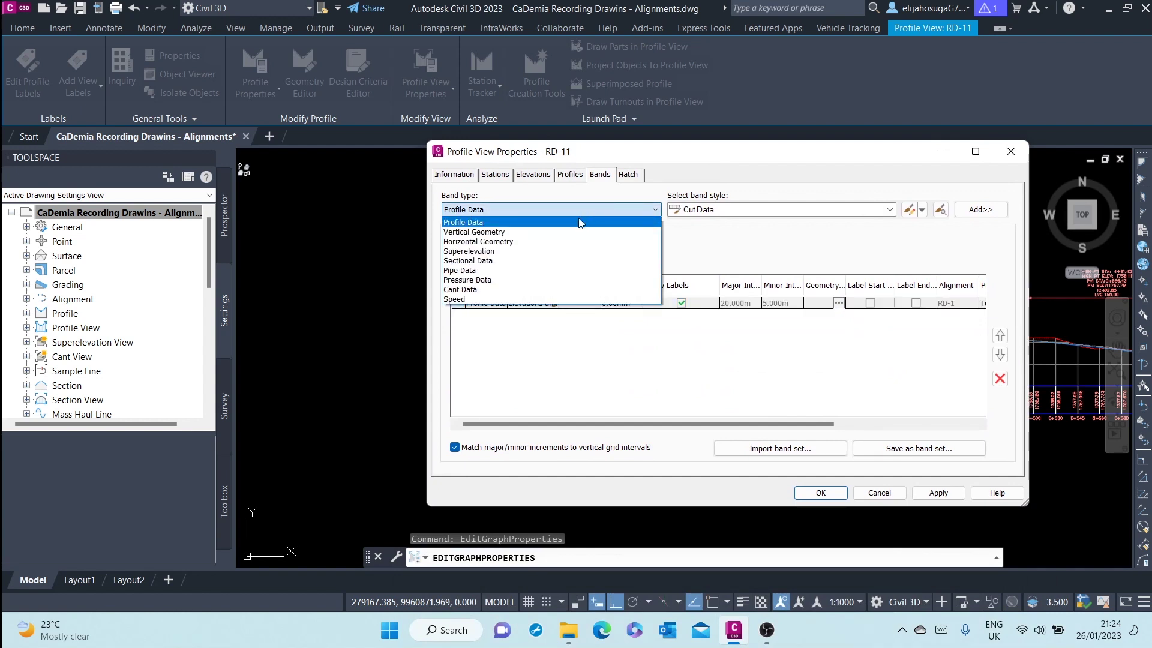
click(477, 232)
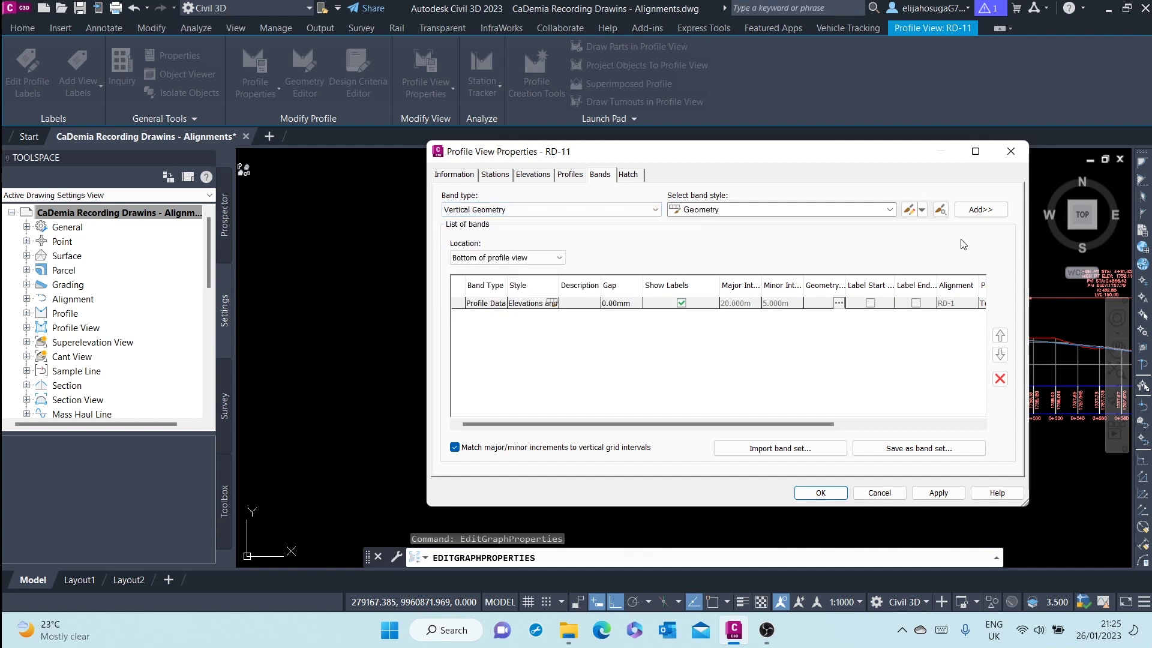
double_click(796, 210)
click(981, 209)
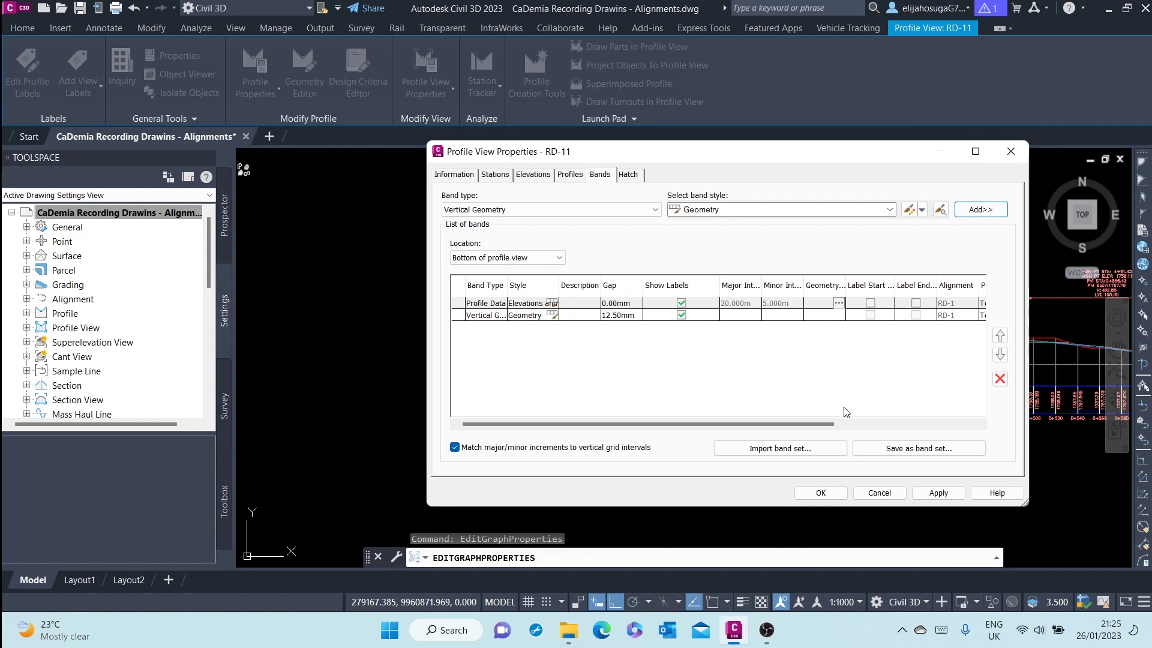
click(939, 493)
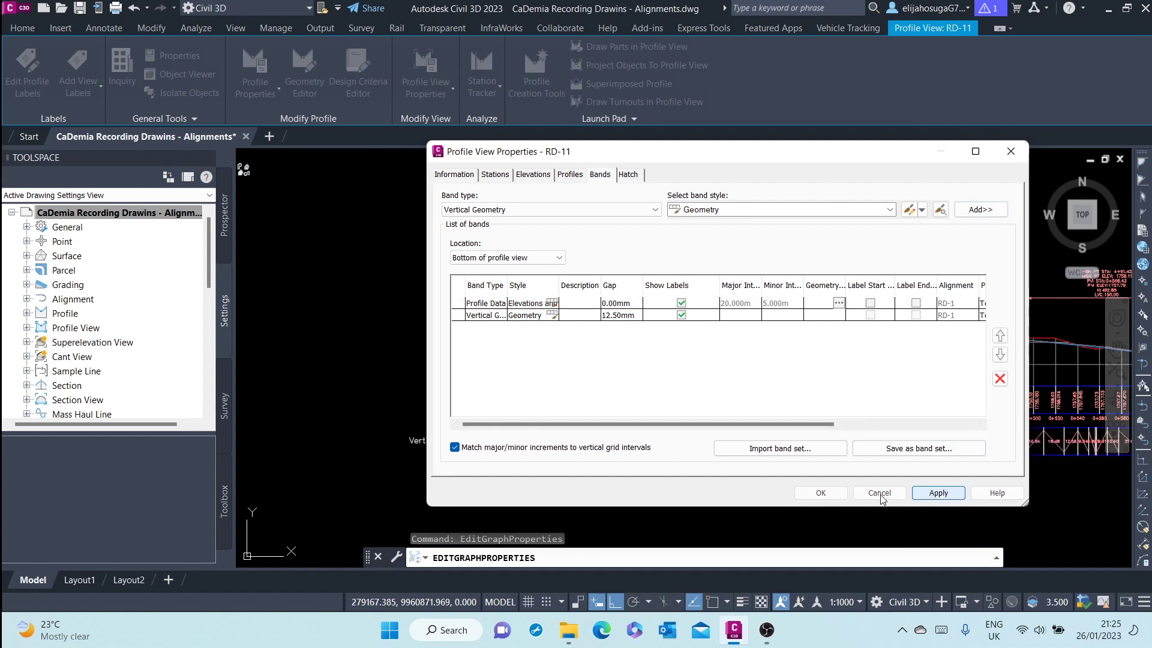
Close the properties and zoom and pan to inspect the new Vertical Geometry band
click(821, 493)
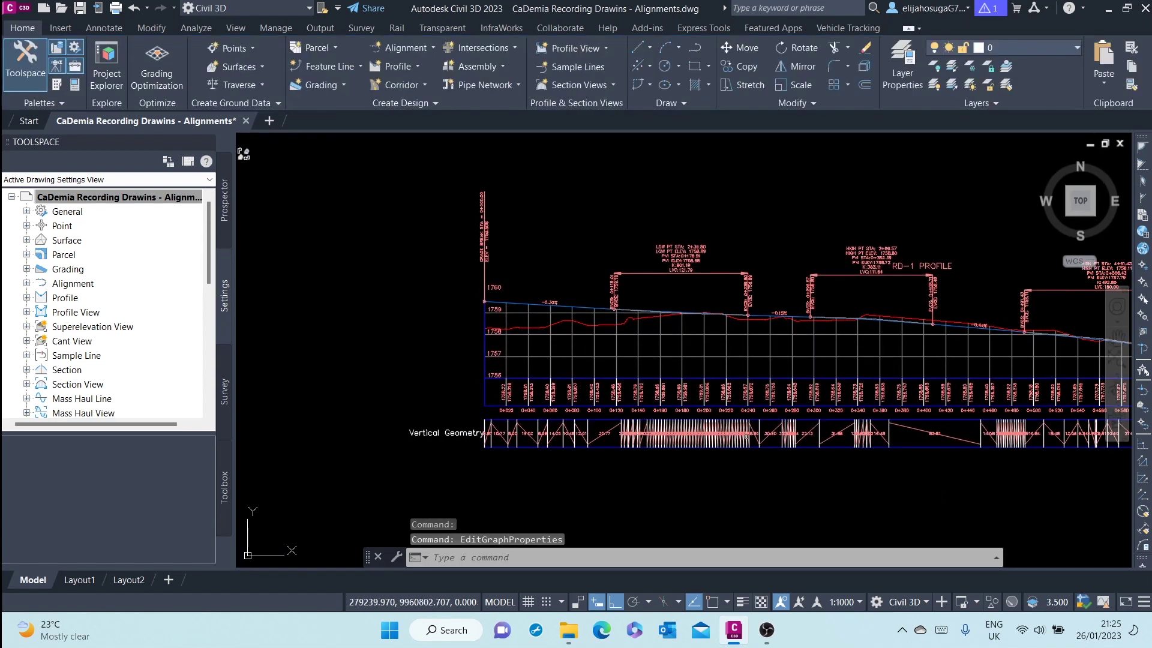
scroll(613, 425, down, 2)
scroll(633, 419, up, 6)
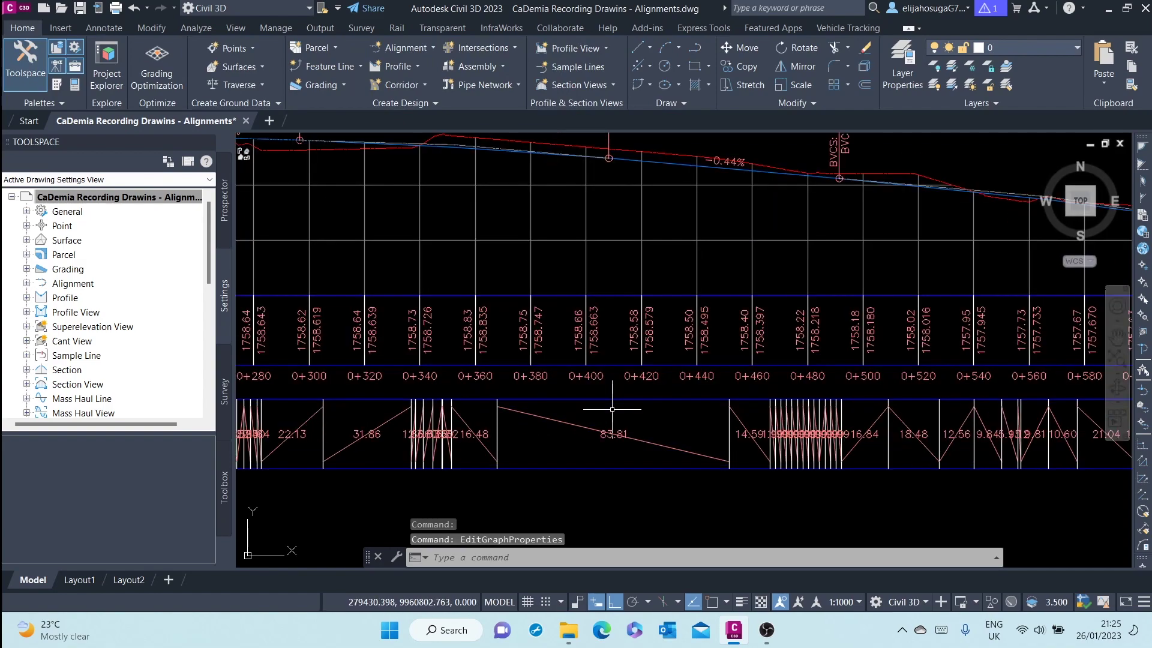
scroll(633, 420, down, 4)
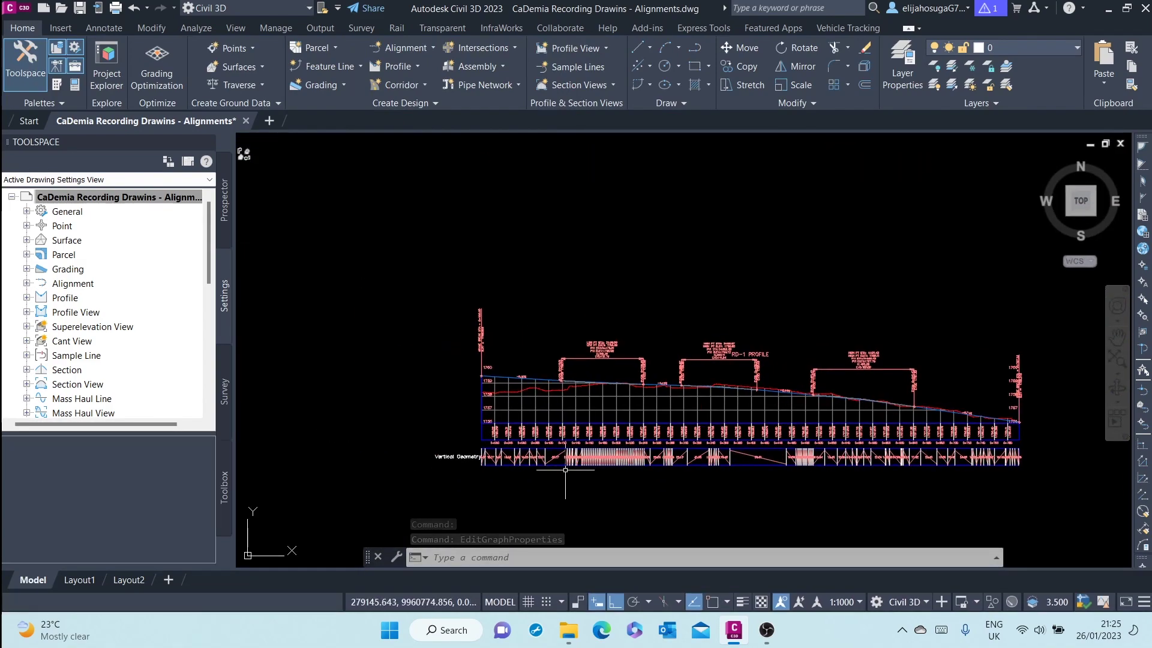
scroll(597, 447, up, 4)
scroll(596, 447, up, 5)
scroll(594, 441, down, 5)
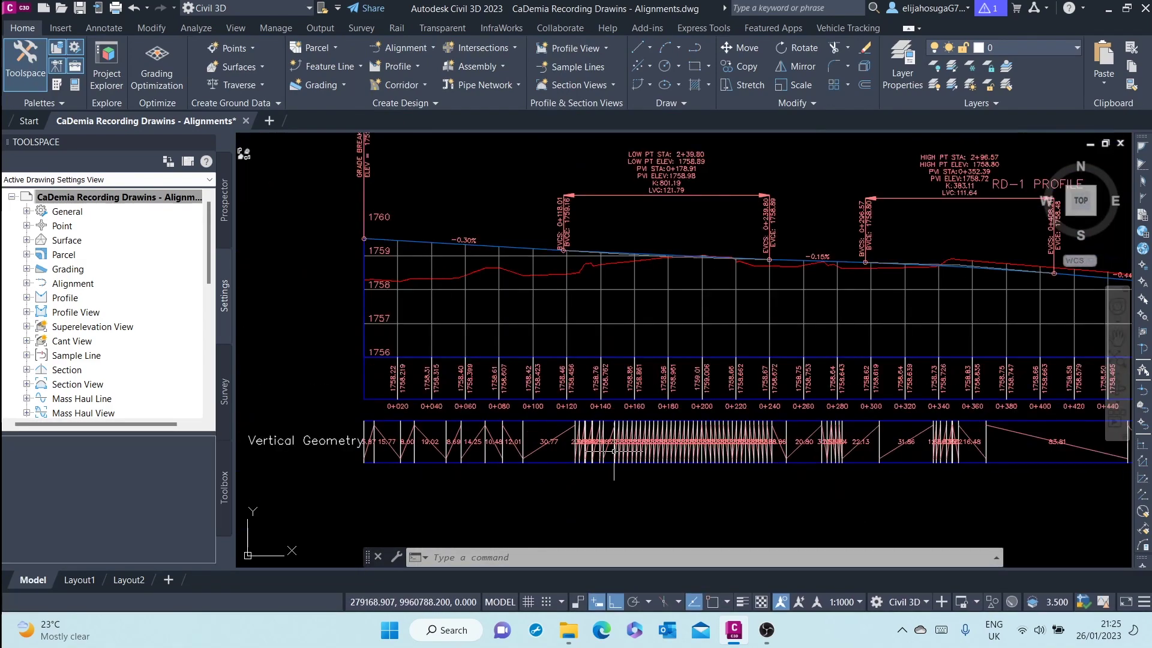
middle_drag(539, 448, 629, 445)
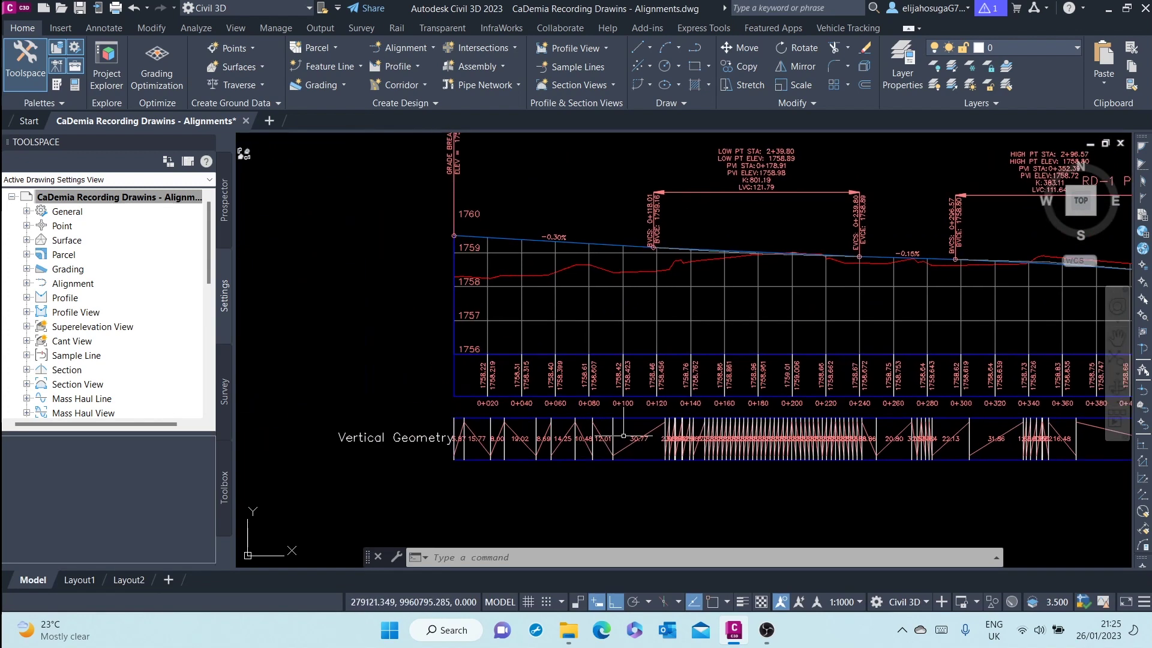
scroll(765, 427, up, 2)
scroll(774, 426, down, 6)
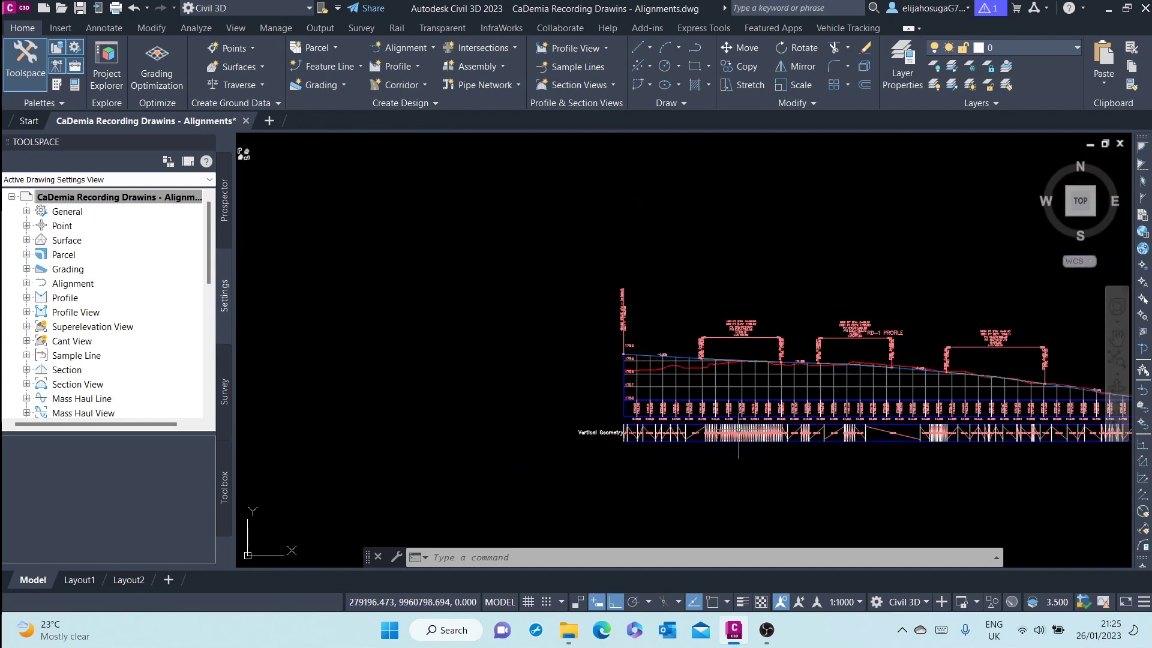
scroll(778, 426, up, 4)
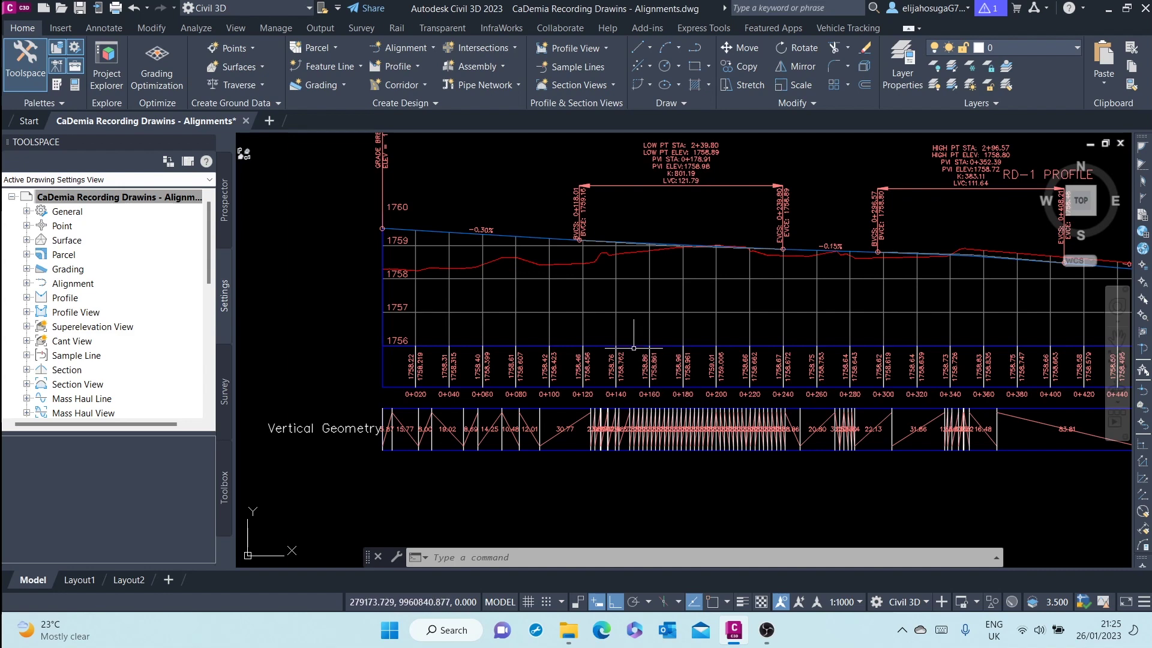
Open the profile view's Edit Profile View Style dialog and close it without changes
click(621, 316)
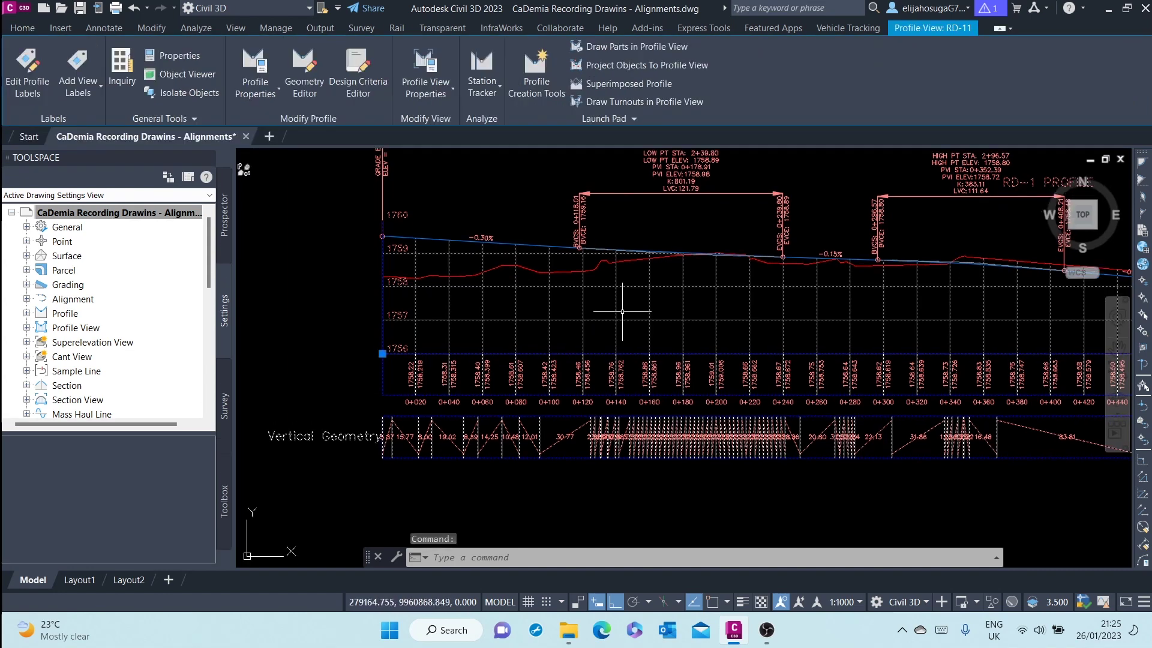
right_click(623, 317)
click(714, 478)
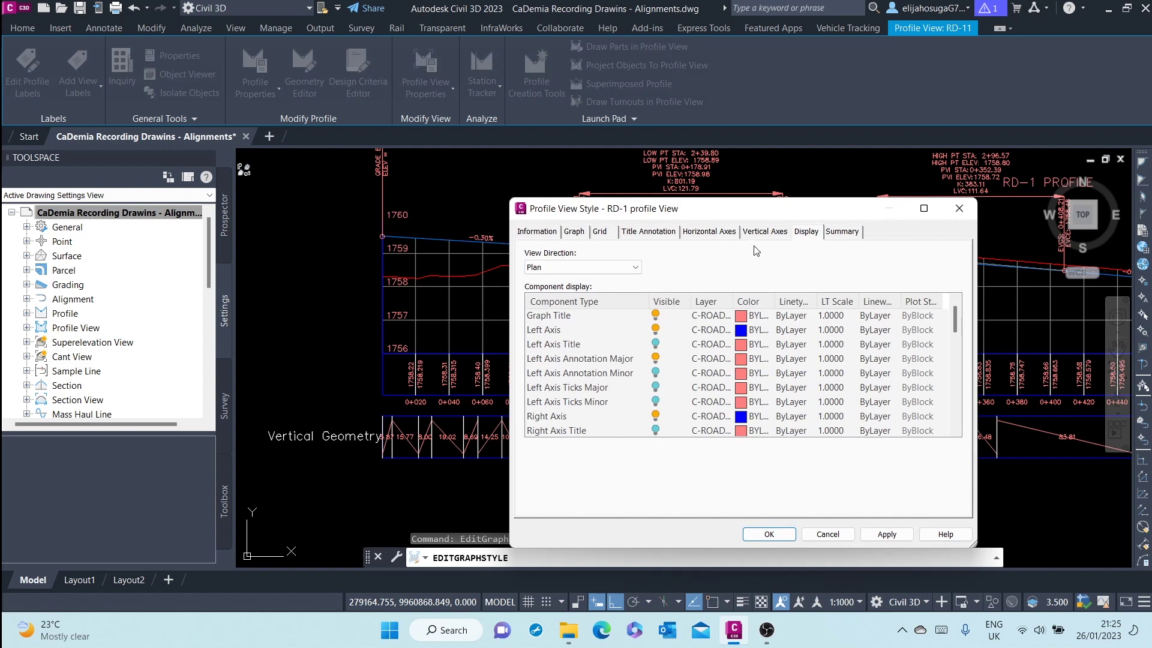
click(958, 209)
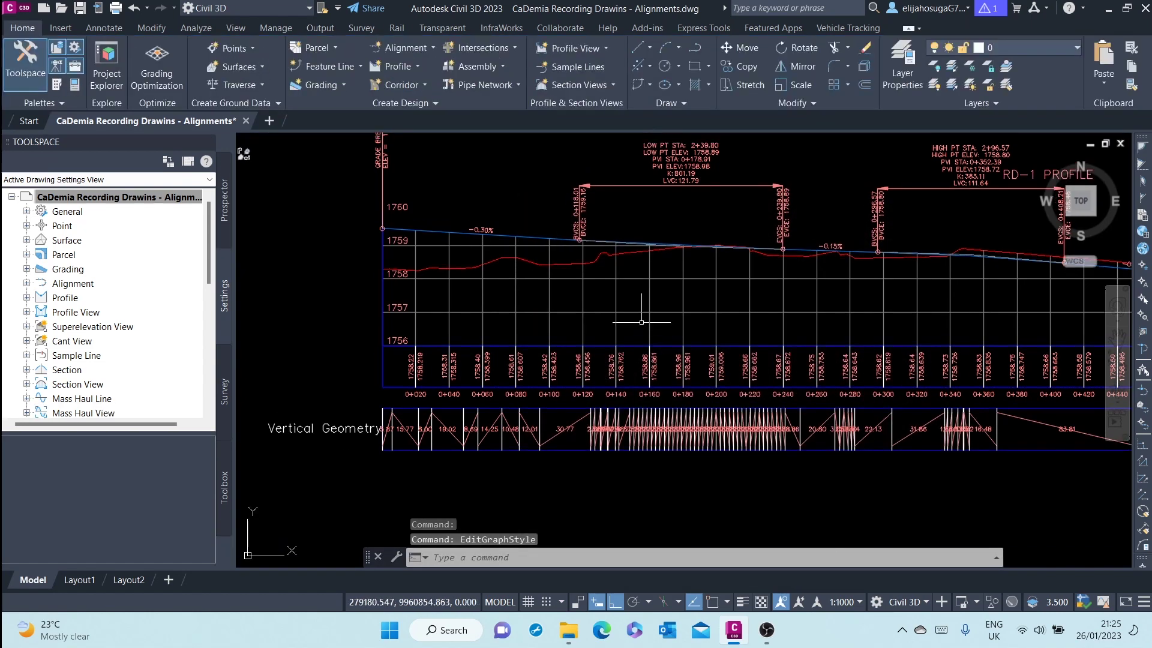
In the profile view's Bands list, set the Vertical Geometry band's profile to FG Design Profile
right_click(626, 314)
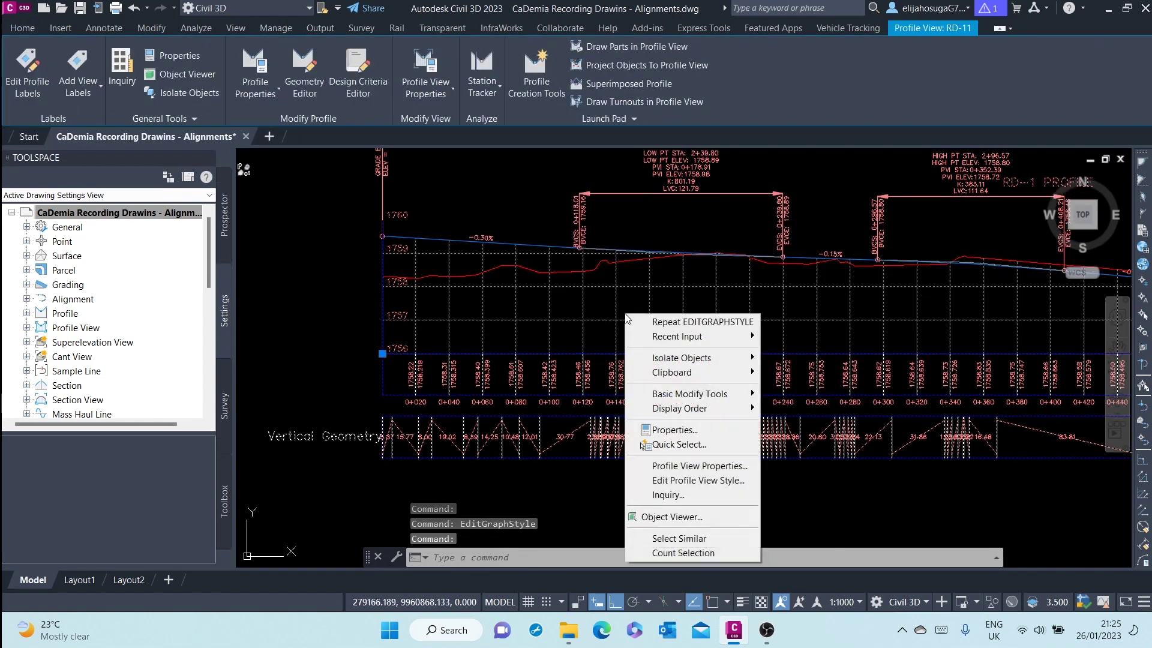
click(699, 466)
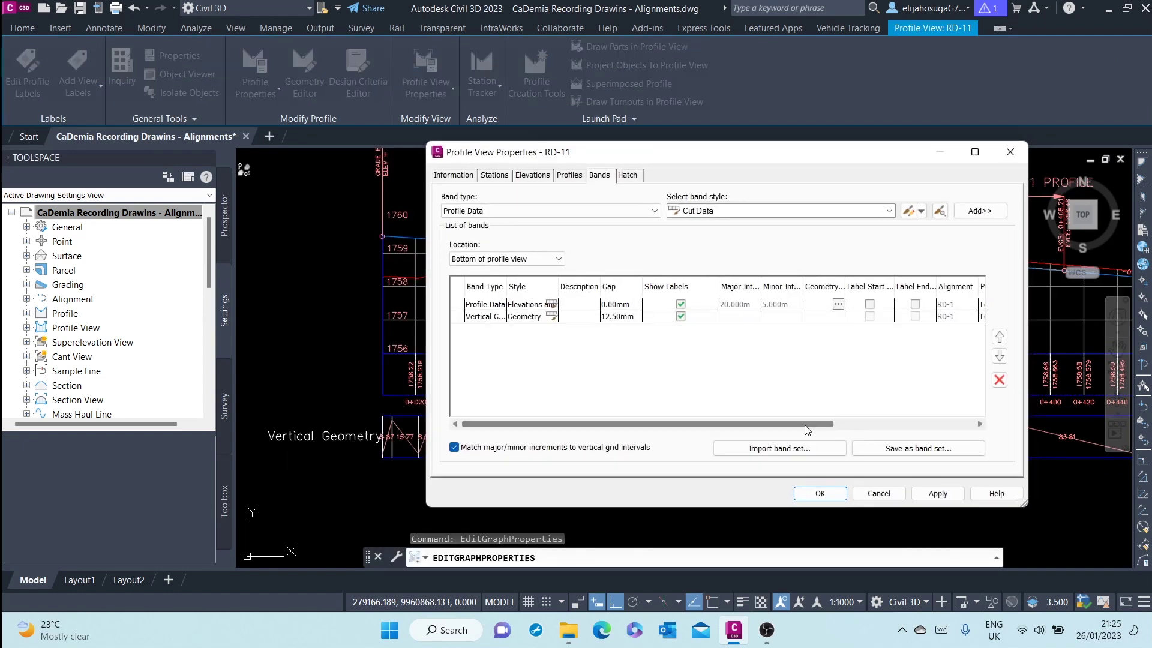
drag(807, 428, 966, 422)
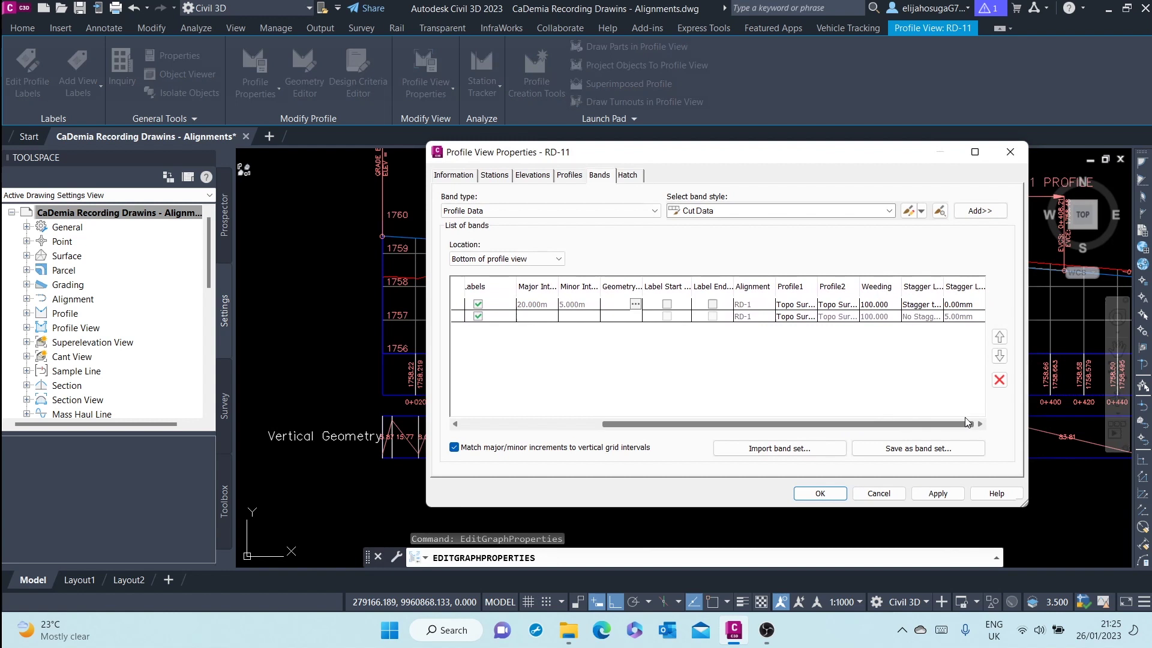
click(800, 316)
click(799, 317)
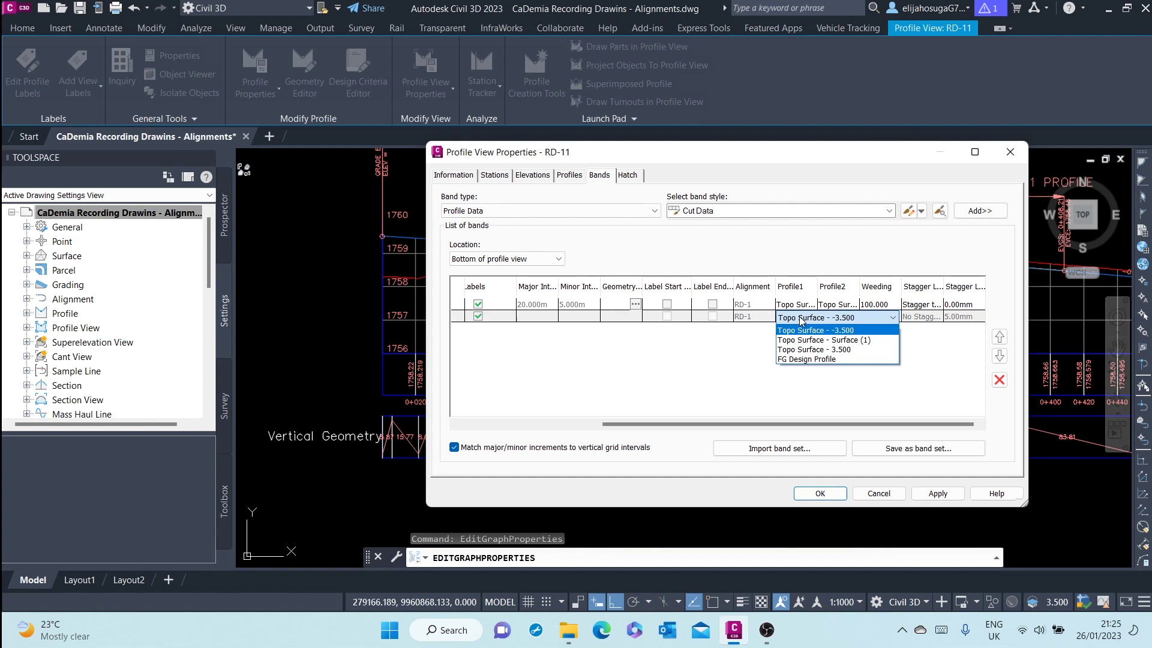
click(808, 359)
drag(778, 424, 638, 424)
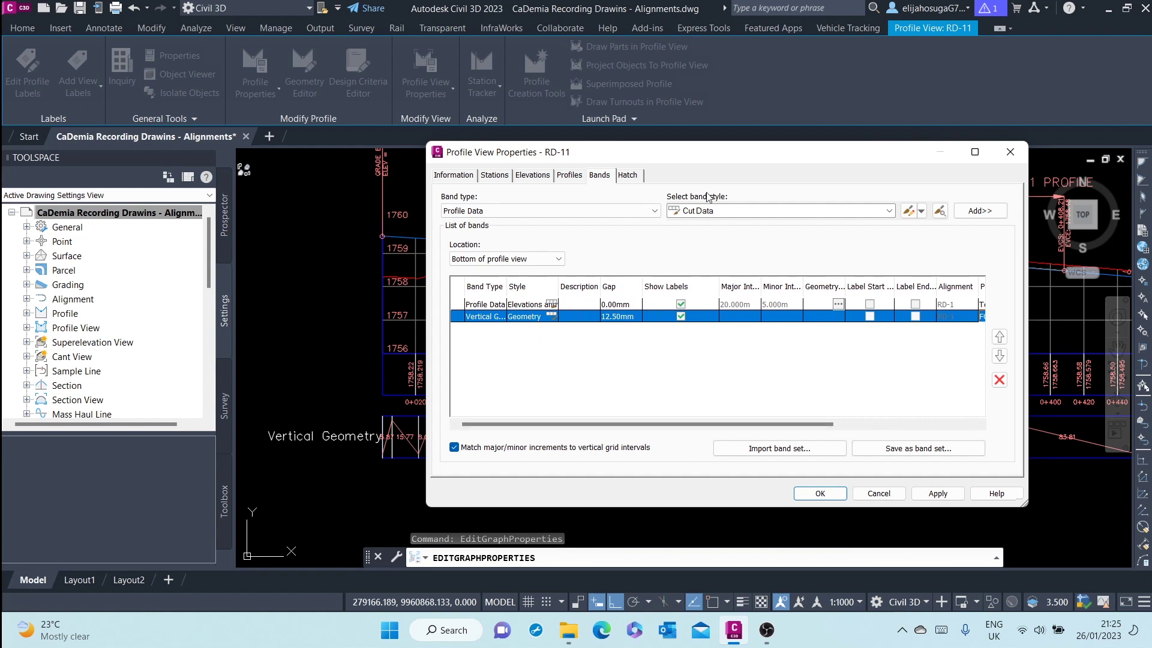
mouse_move(708, 154)
mouse_down()
mouse_move(724, 441)
mouse_move(702, 375)
mouse_up()
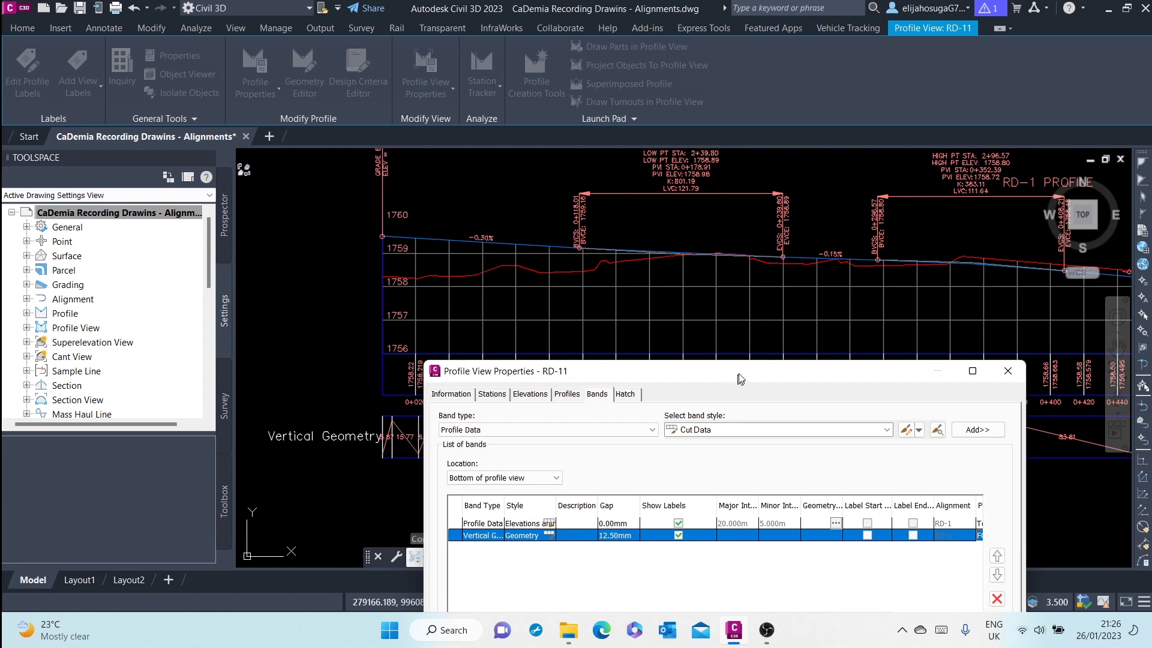
mouse_move(731, 376)
mouse_down()
mouse_move(951, 424)
mouse_move(950, 387)
mouse_up()
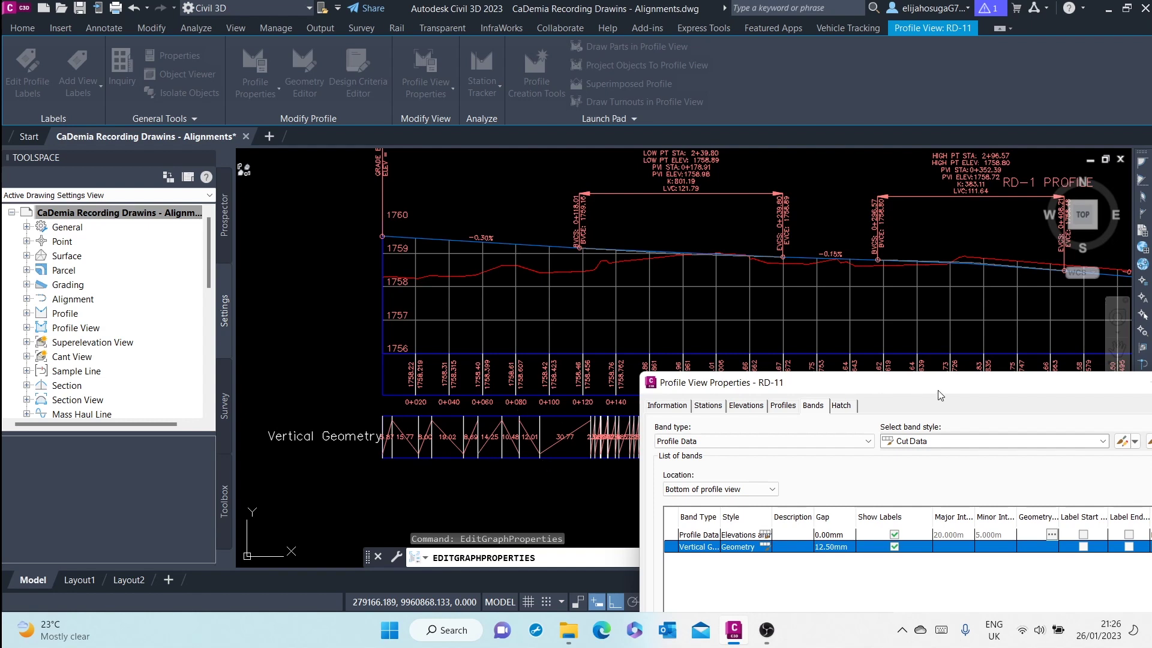
mouse_move(940, 395)
mouse_down()
mouse_move(887, 354)
mouse_move(864, 240)
mouse_move(861, 326)
mouse_move(877, 352)
mouse_move(822, 196)
mouse_move(850, 173)
mouse_up()
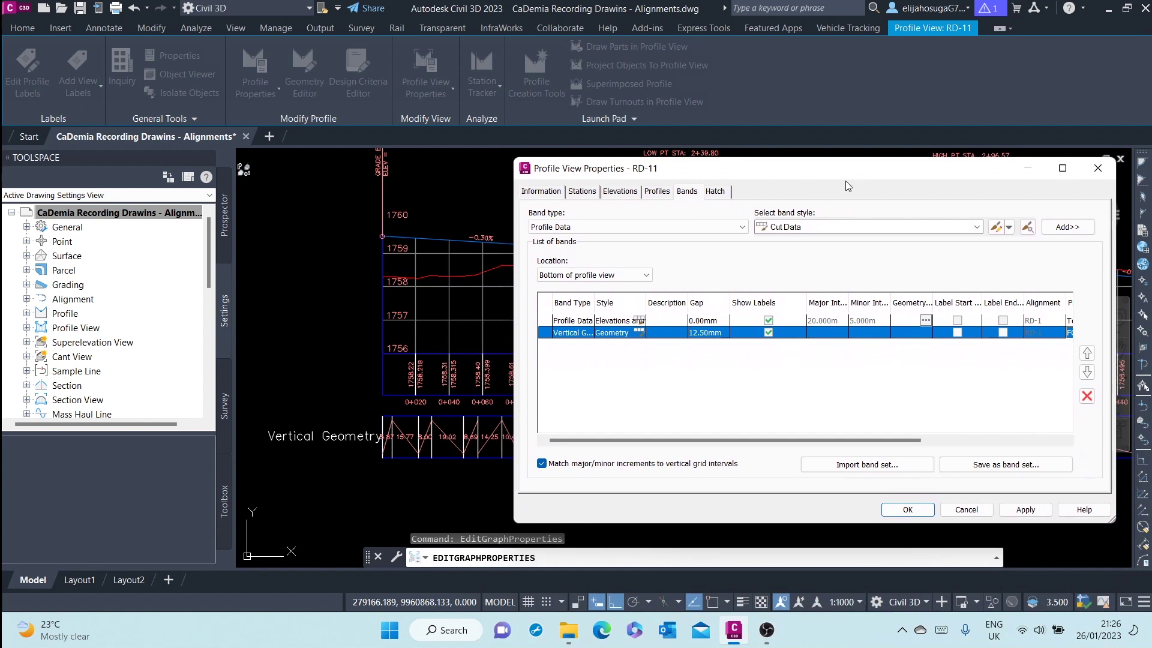
drag(877, 439, 962, 440)
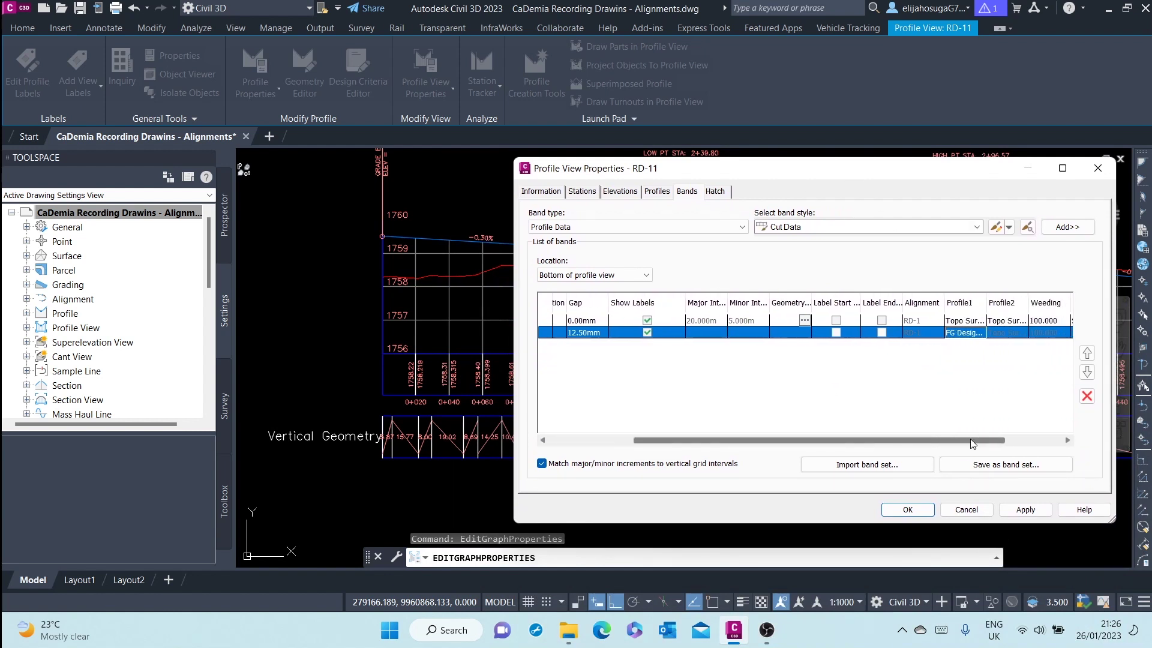
click(961, 334)
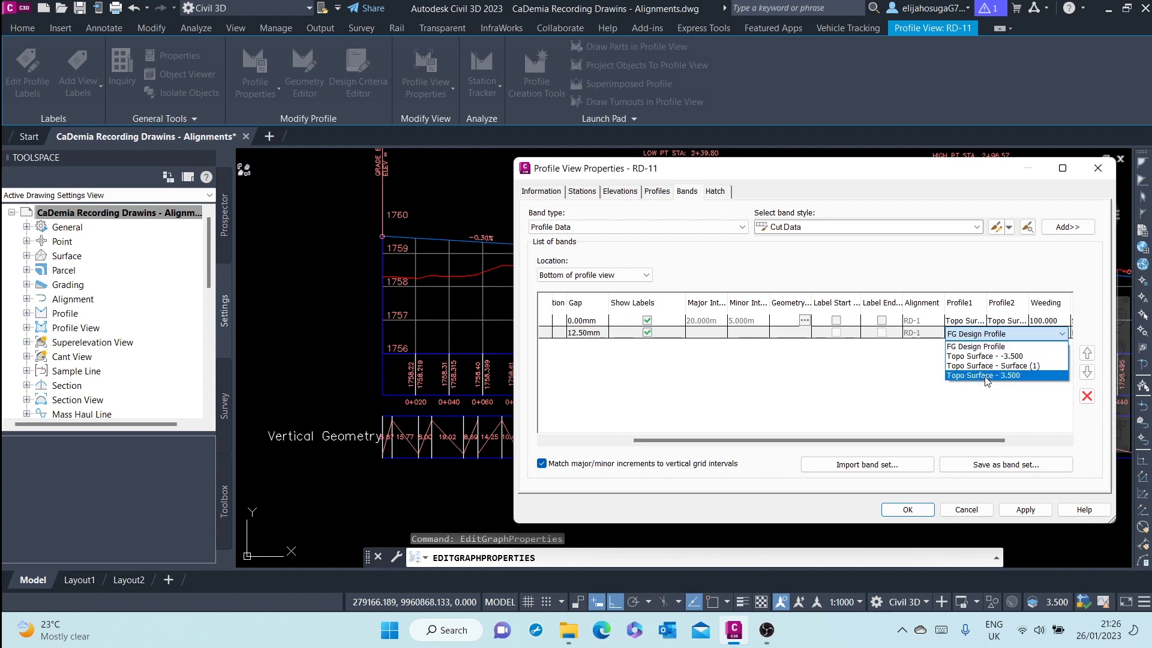
click(983, 348)
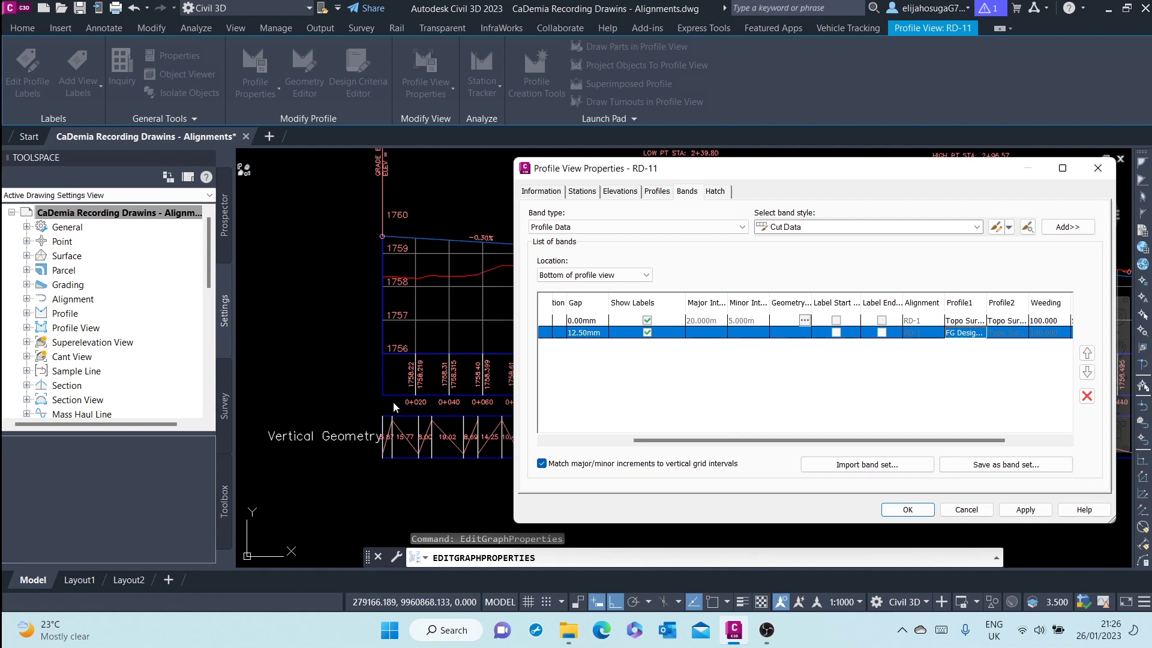
Set the Vertical Geometry band's gap to 0, apply, and close the properties
drag(787, 443, 712, 443)
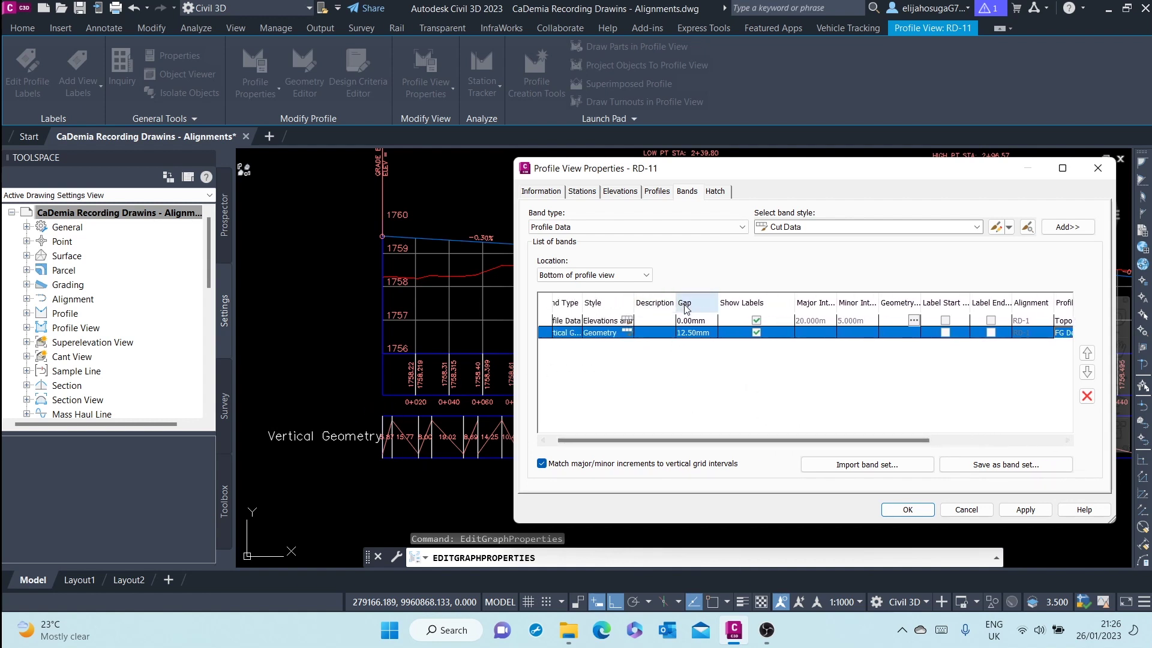
click(694, 333)
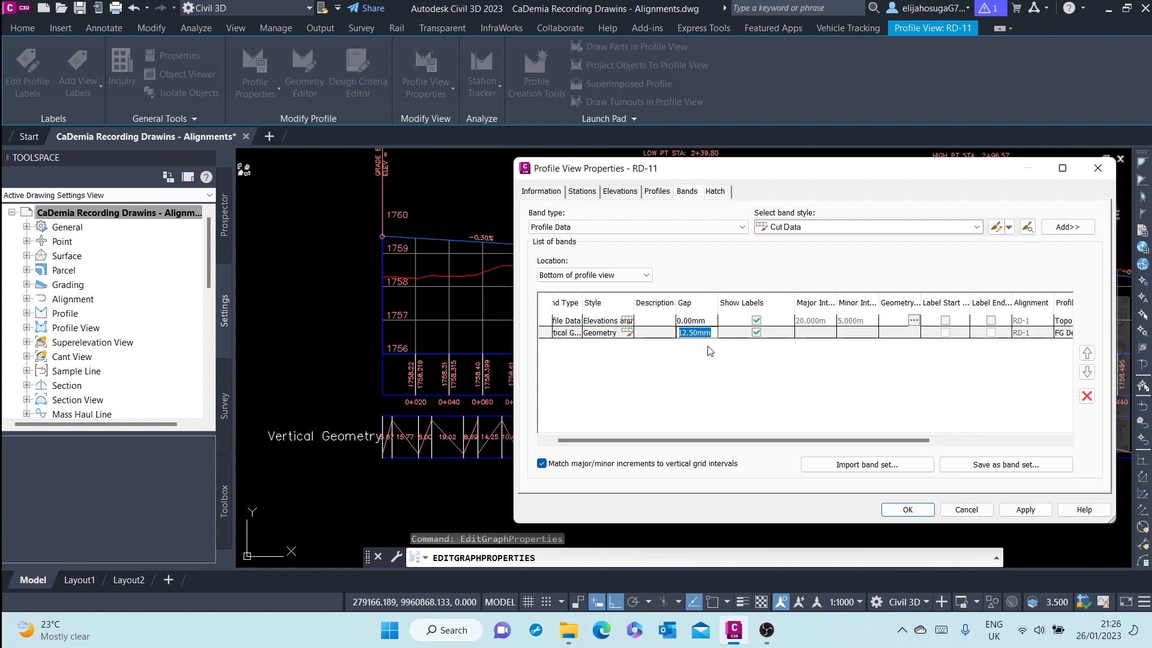
text(0)
click(1026, 509)
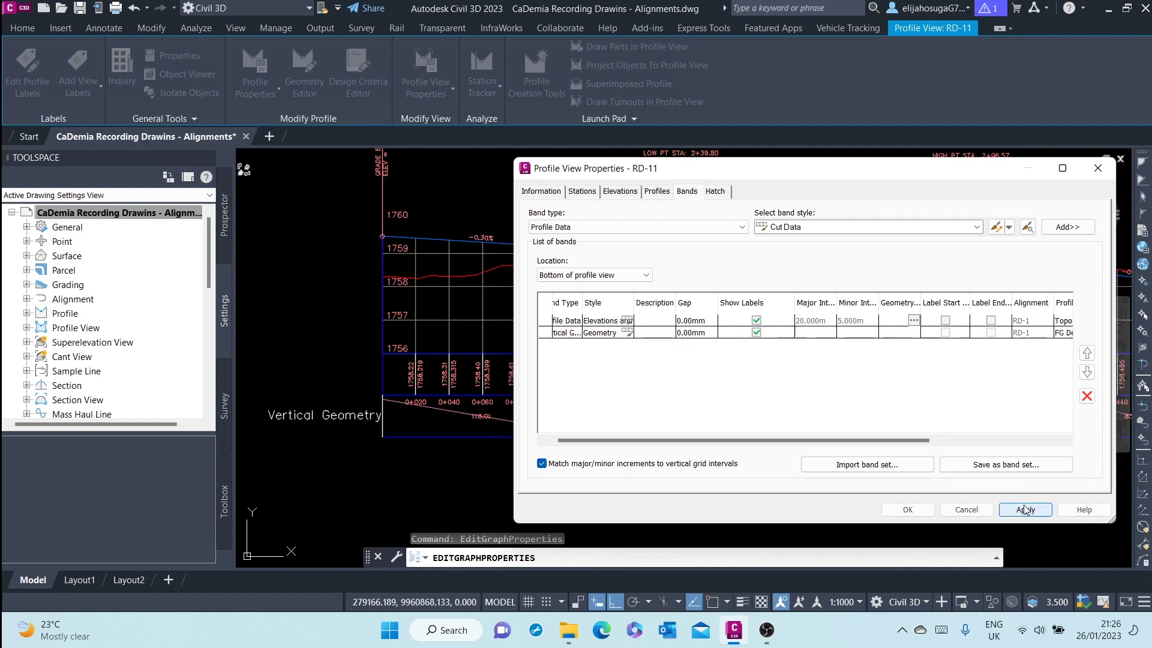
click(907, 509)
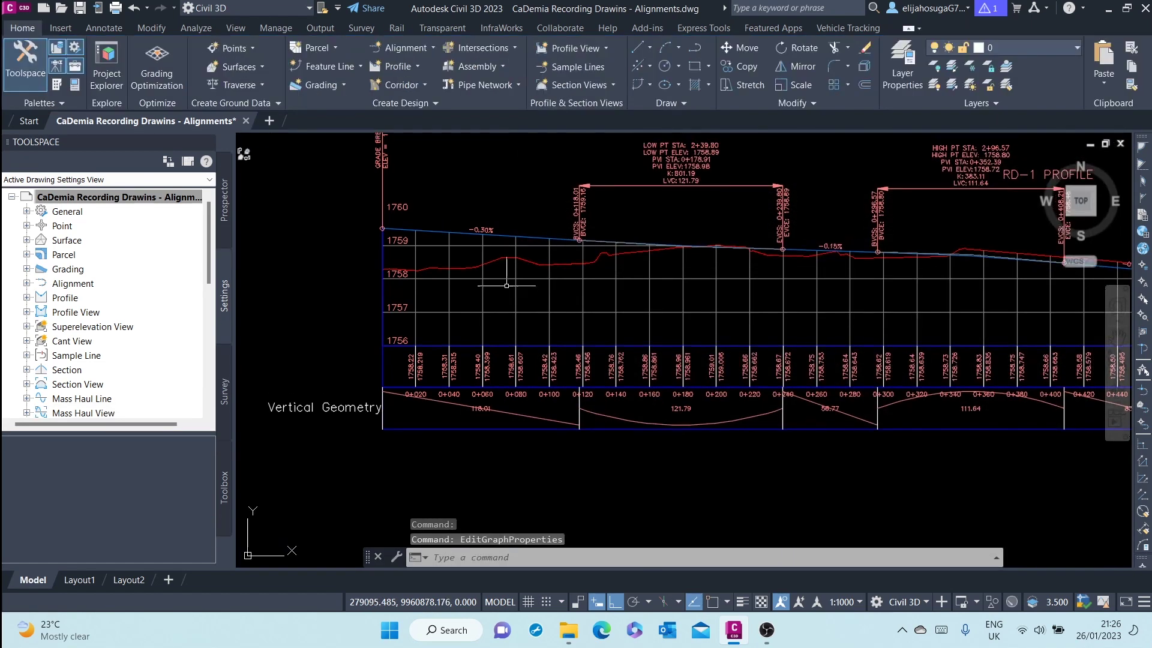
scroll(507, 285, down, 5)
scroll(462, 293, up, 5)
middle_drag(570, 281, 405, 245)
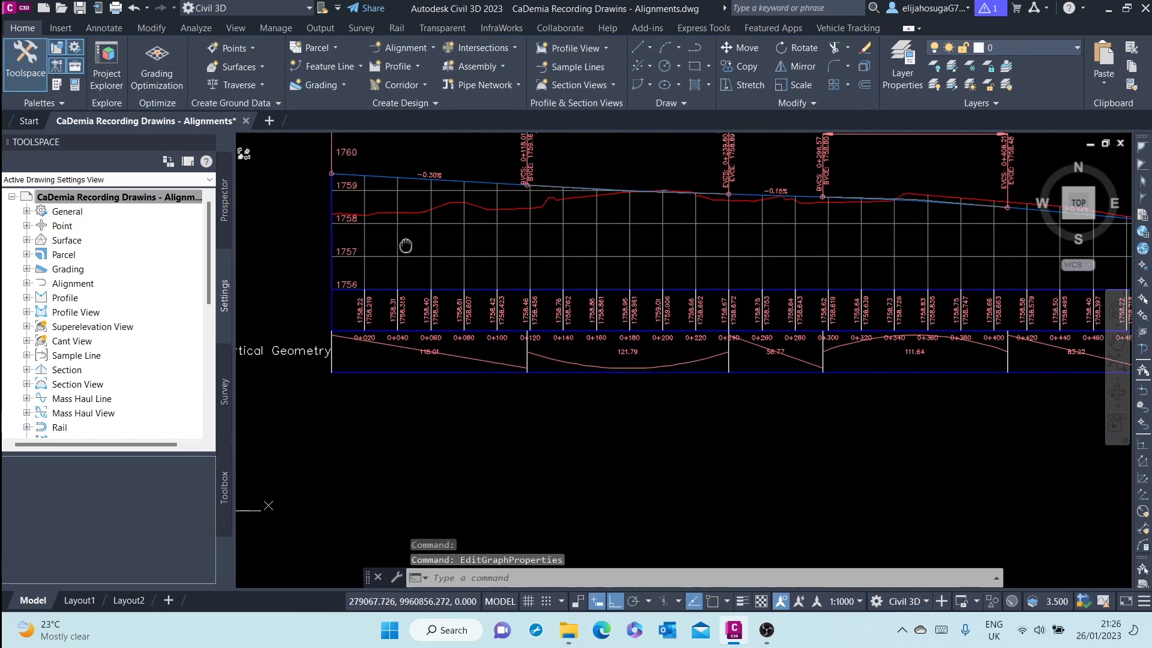
scroll(438, 318, up, 4)
scroll(441, 322, down, 4)
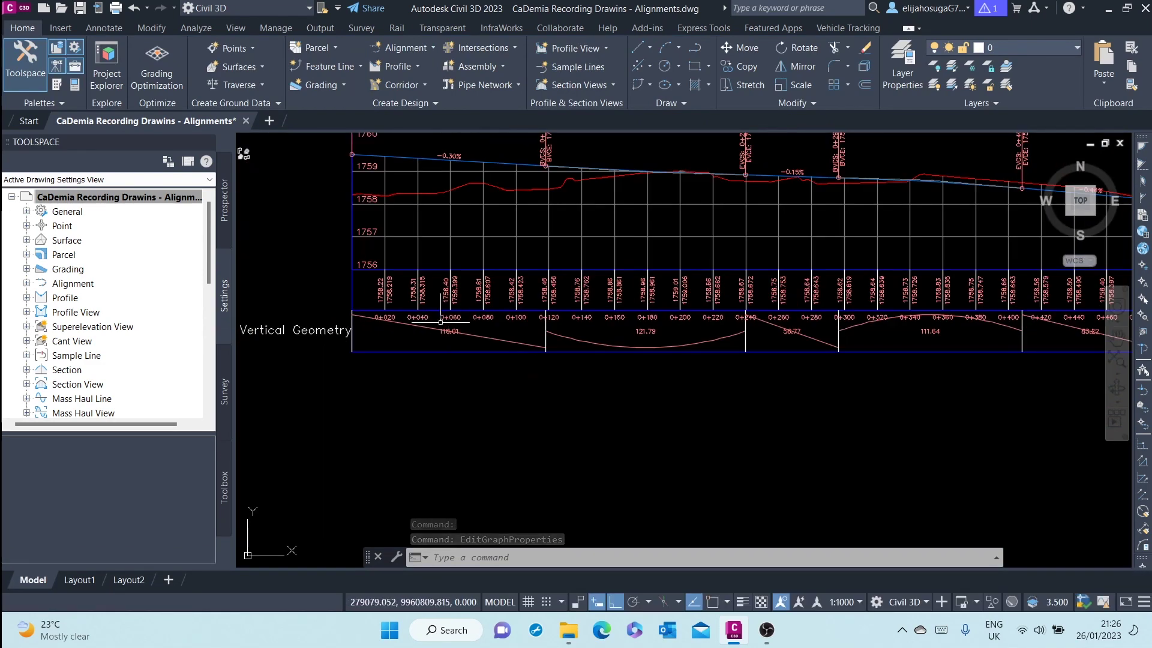
middle_drag(373, 138, 377, 212)
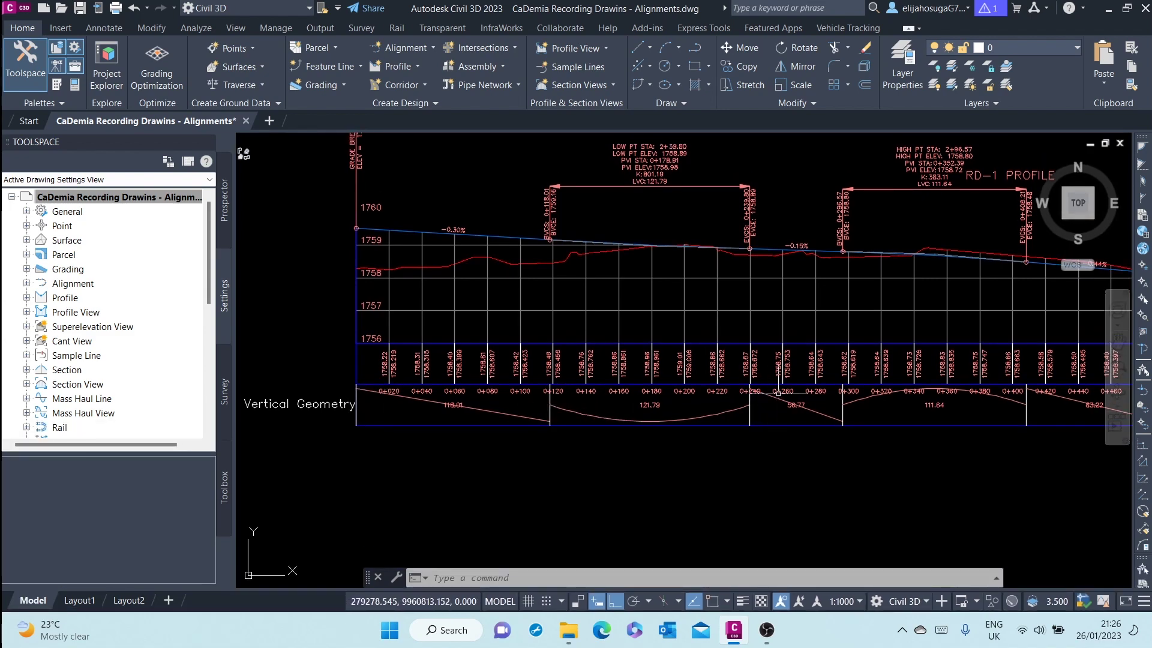
middle_drag(778, 393, 652, 356)
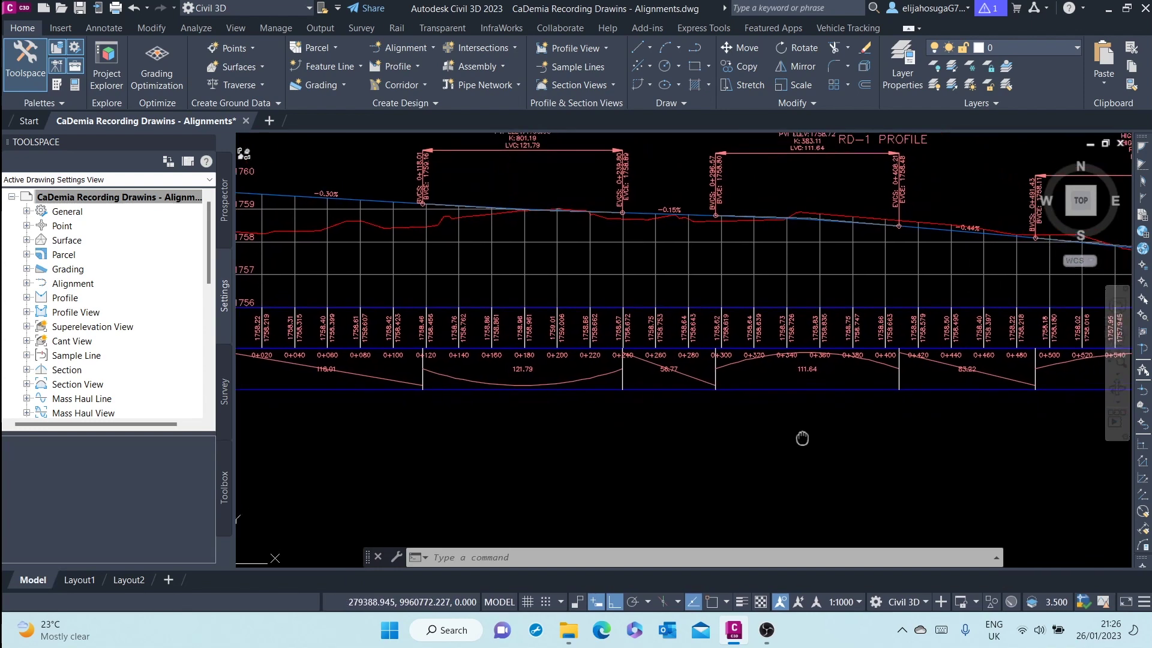
middle_drag(802, 438, 814, 430)
scroll(859, 428, down, 5)
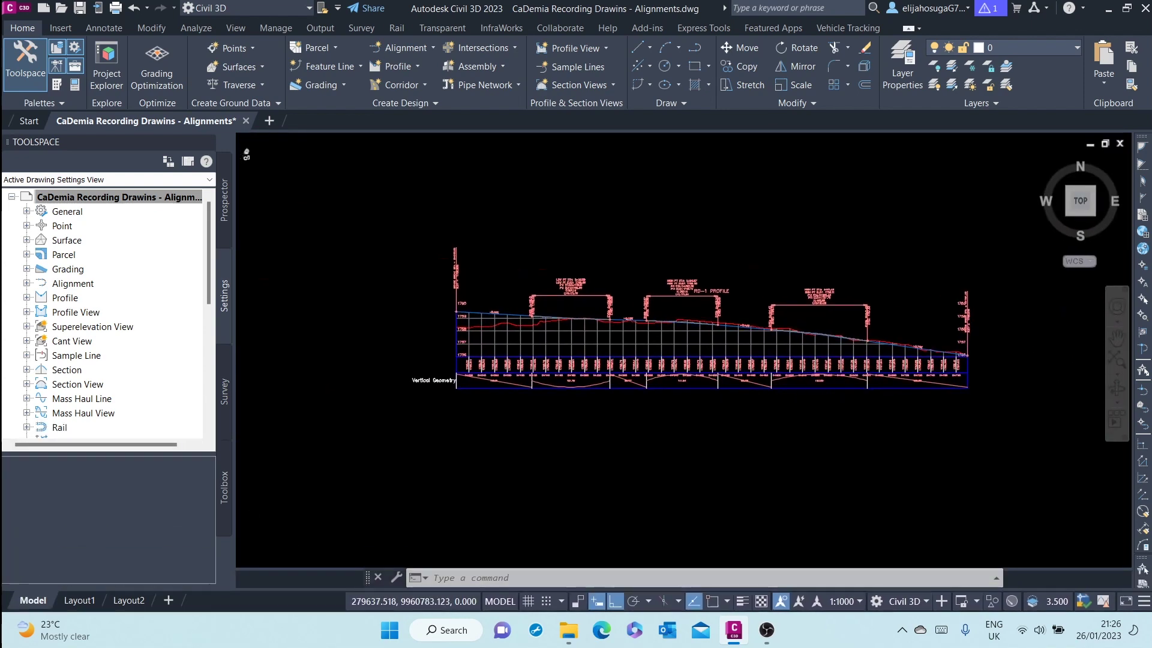
scroll(658, 395, up, 3)
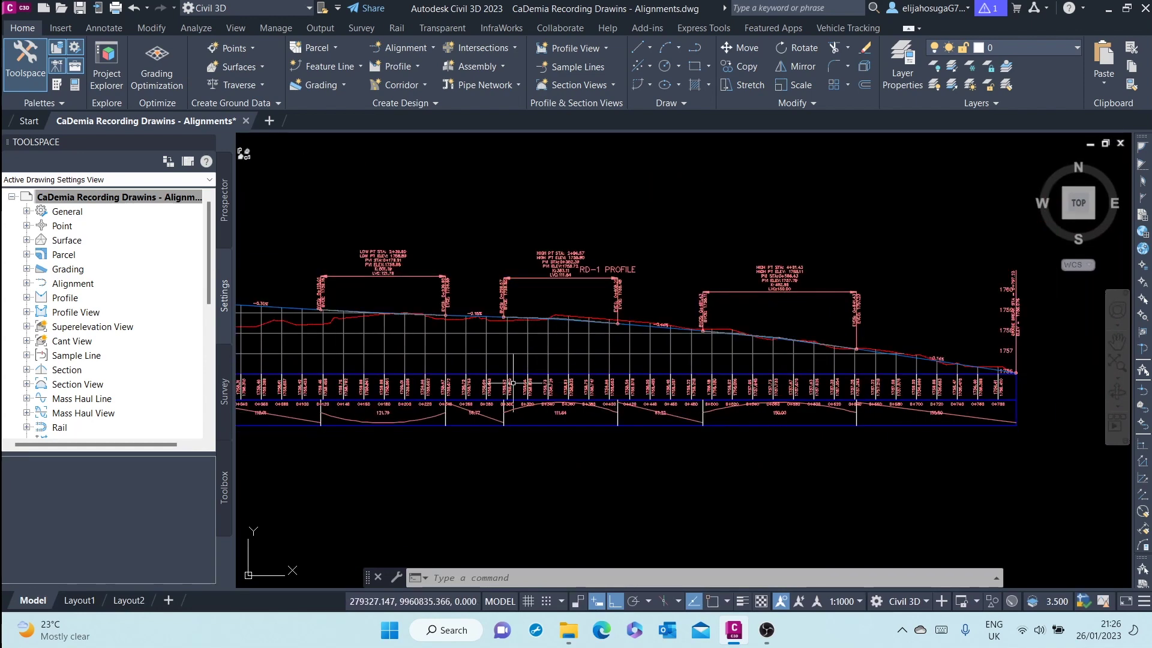
middle_drag(513, 382, 674, 352)
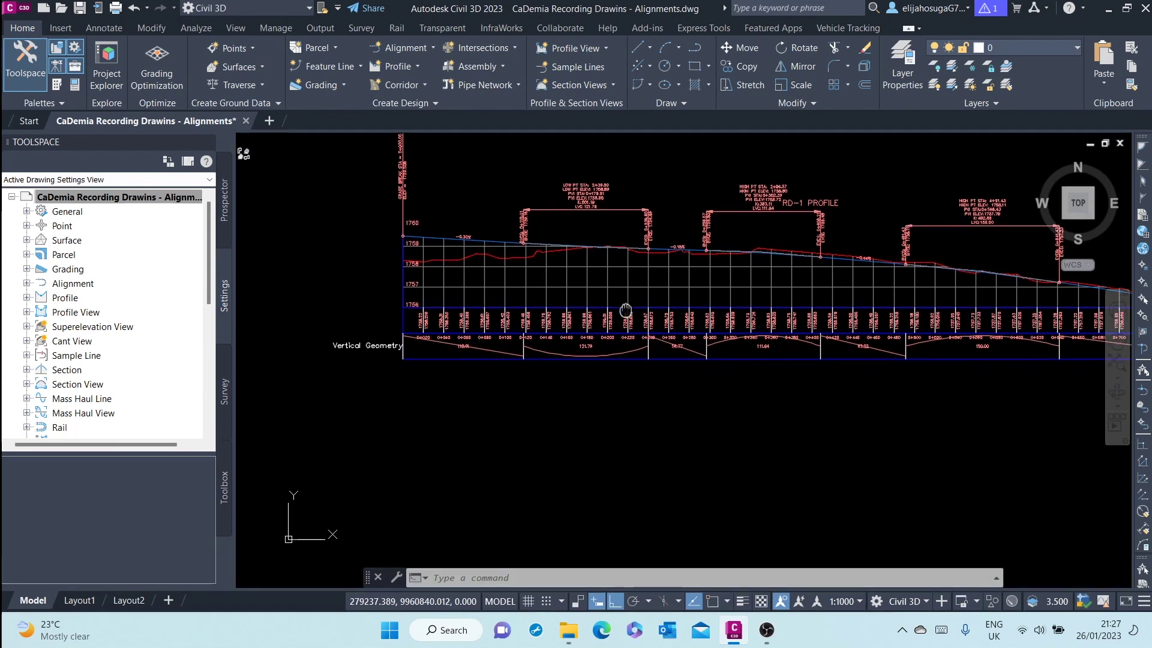
scroll(584, 346, down, 2)
scroll(501, 318, up, 4)
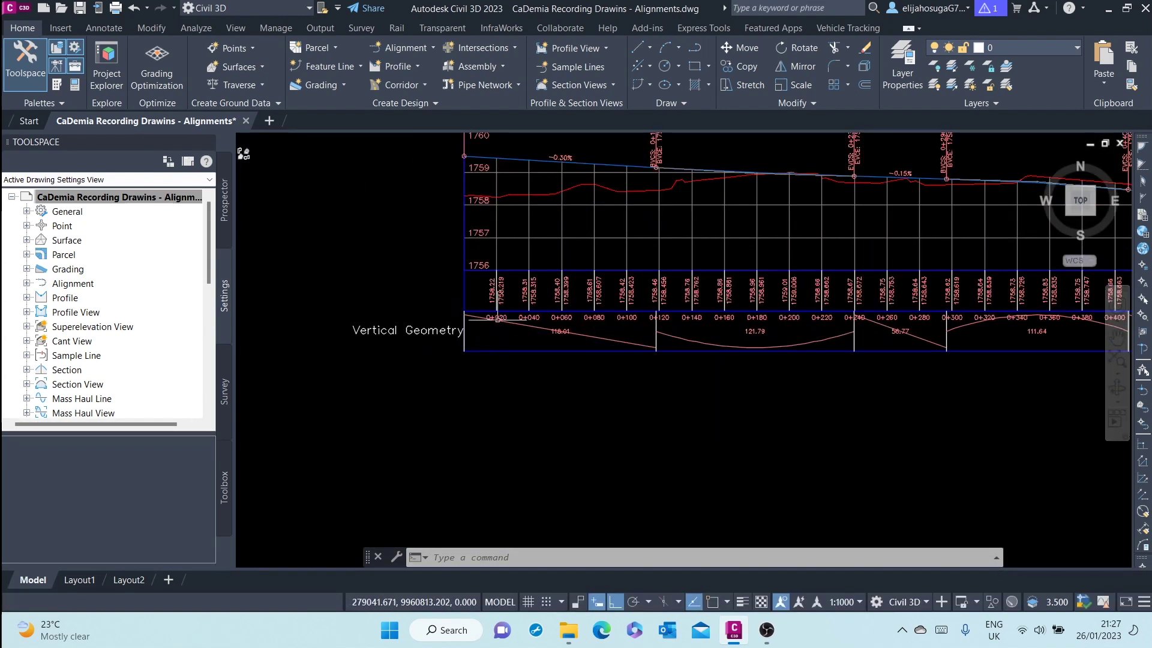
scroll(501, 318, up, 3)
middle_drag(504, 324, 672, 345)
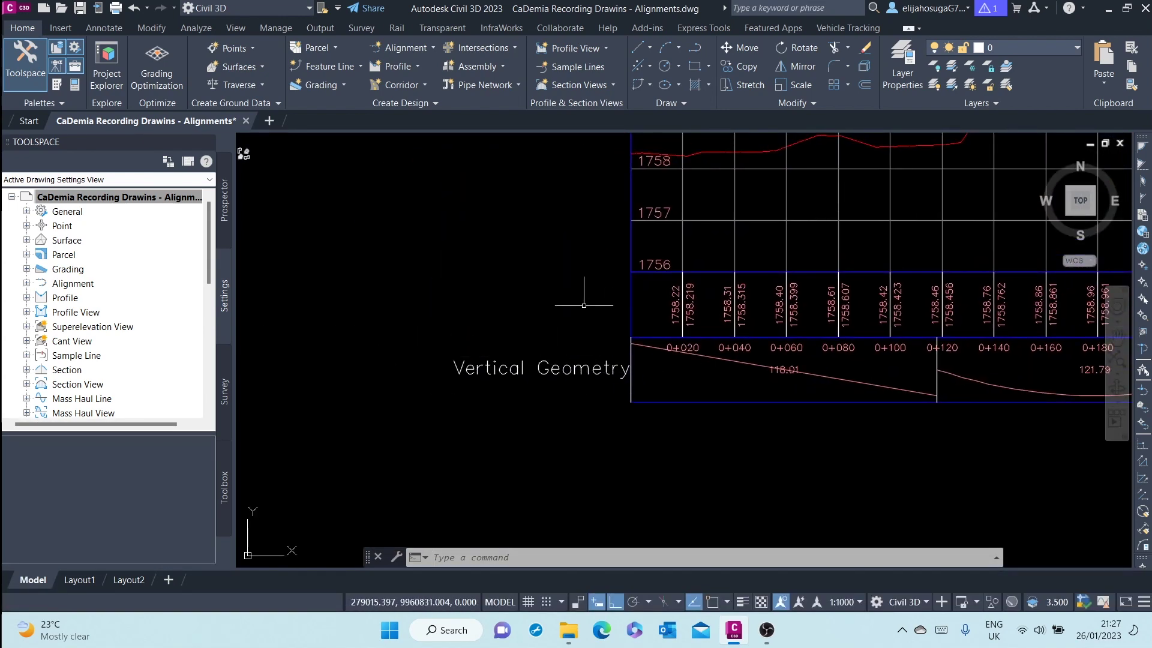
scroll(456, 363, down, 5)
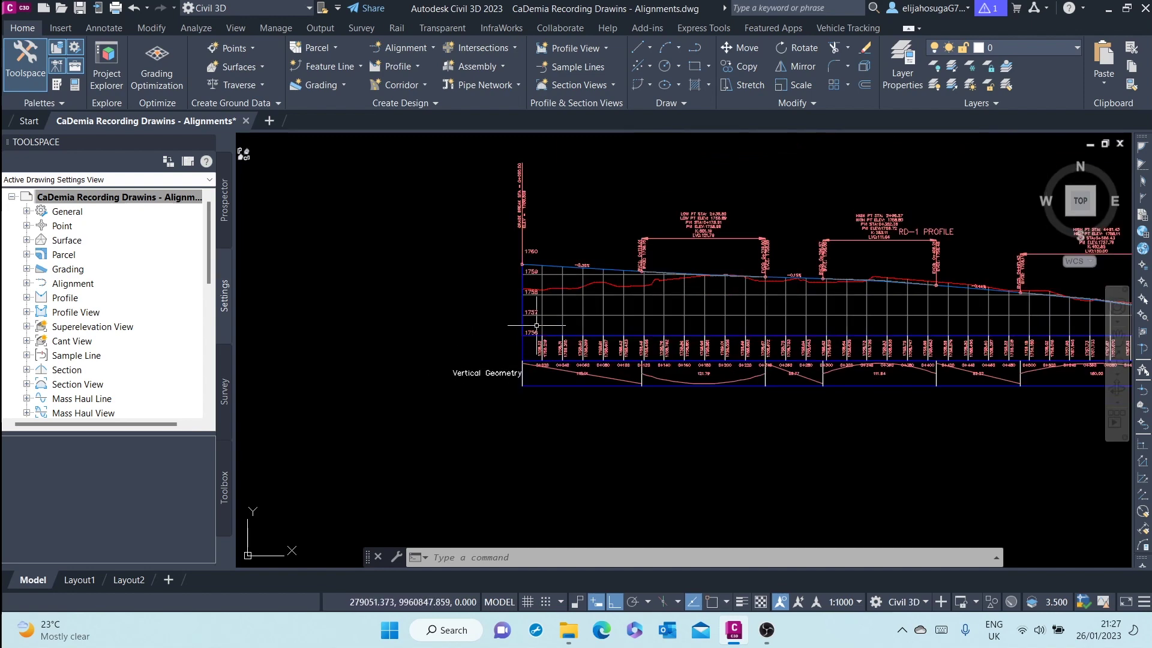
scroll(463, 357, down, 4)
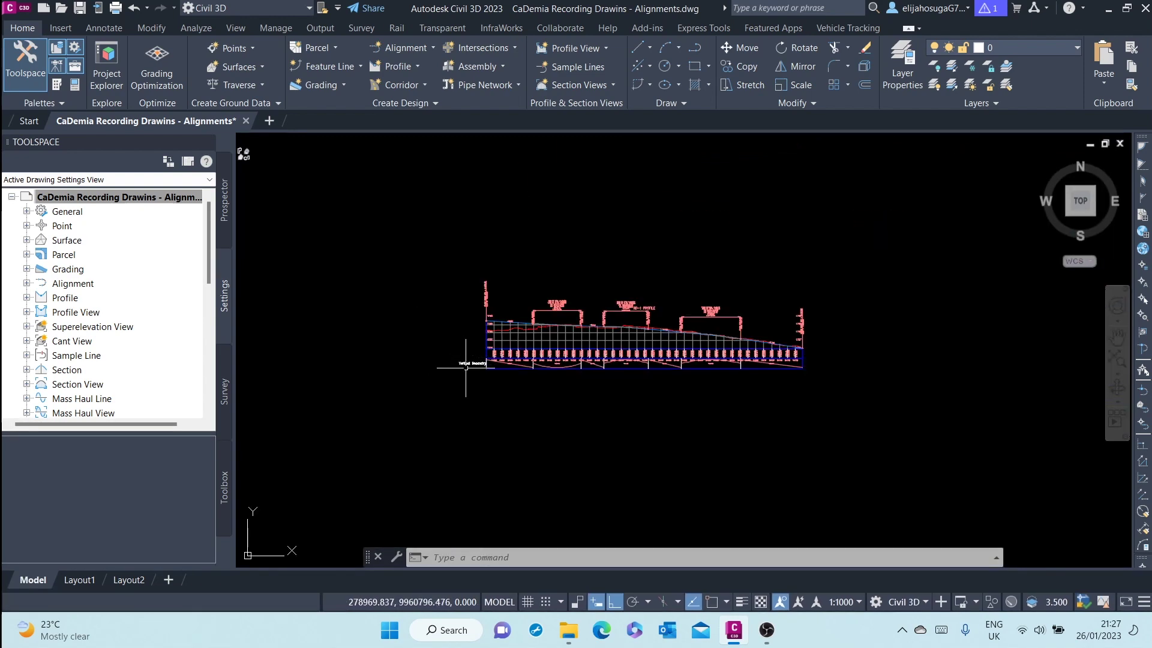
scroll(466, 367, up, 4)
scroll(481, 363, up, 4)
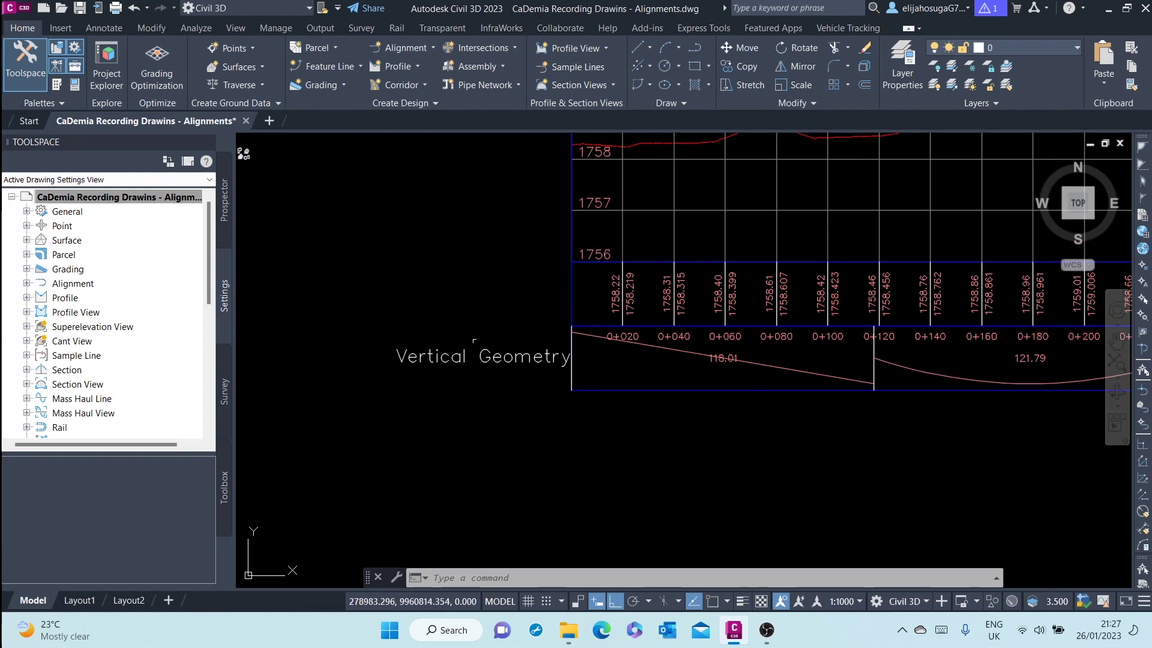
scroll(477, 307, down, 6)
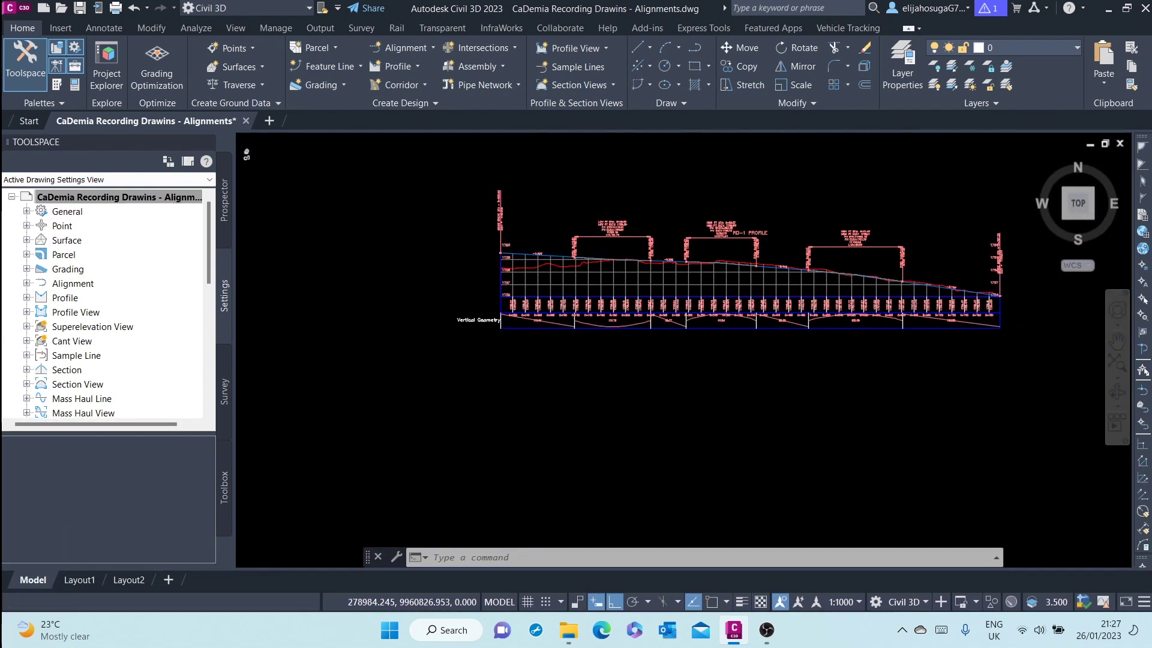
scroll(631, 275, up, 1)
scroll(630, 275, up, 2)
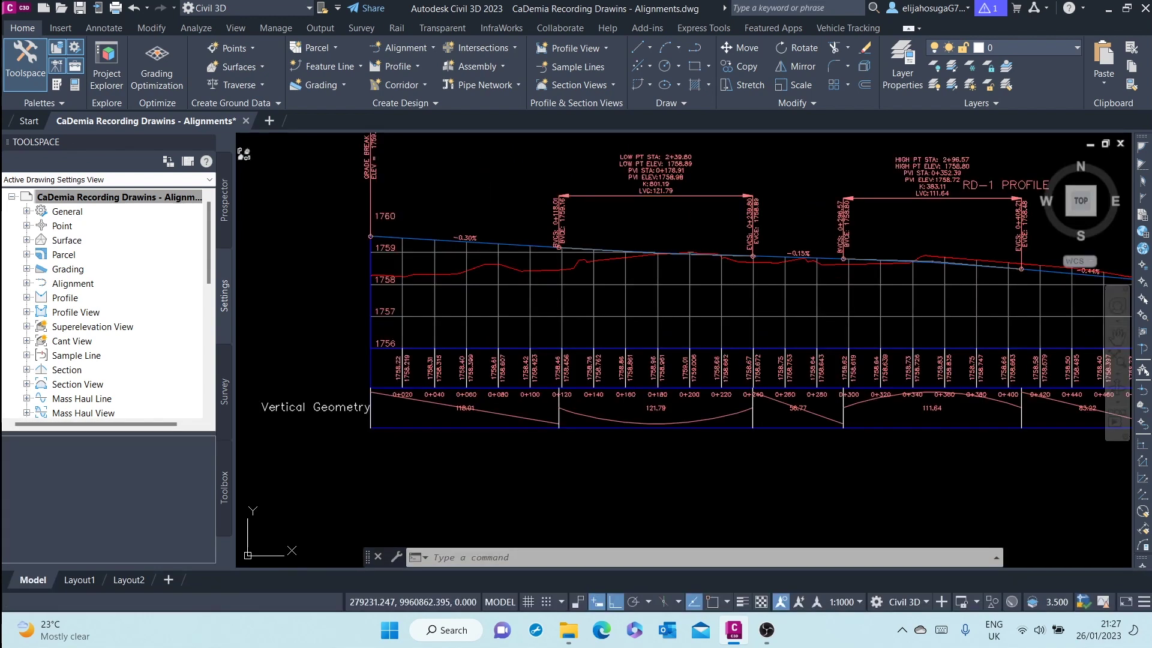
click(635, 312)
Turn on Band Title Box and Band Title Box Text in the Elevations and Stations band style
right_click(635, 317)
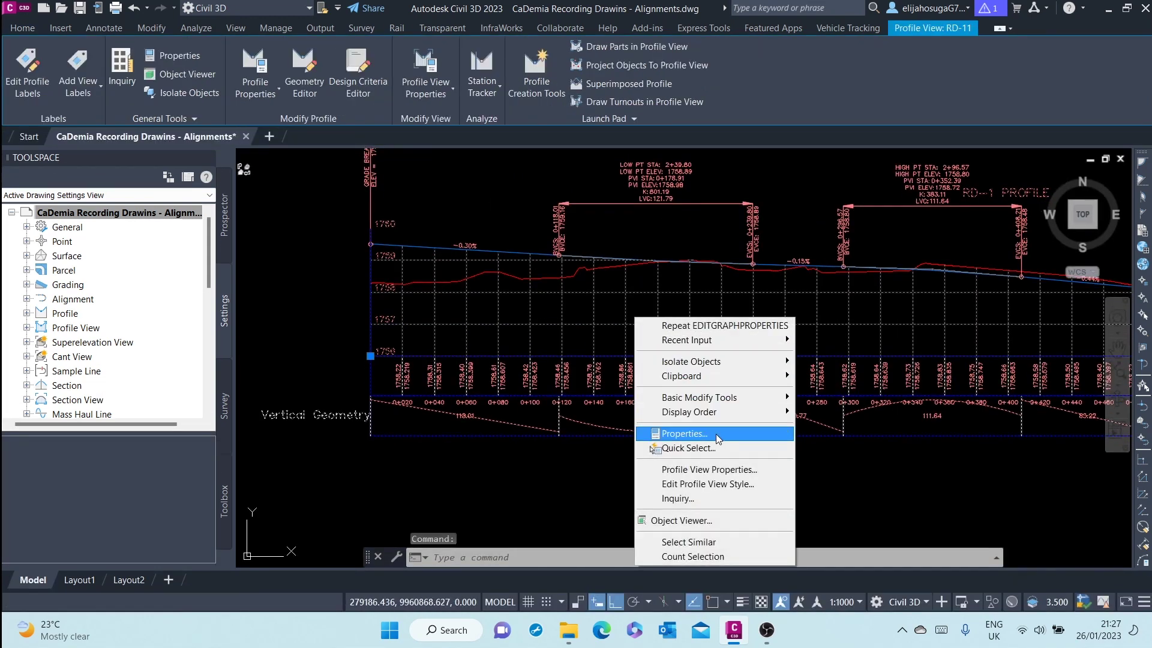
click(723, 471)
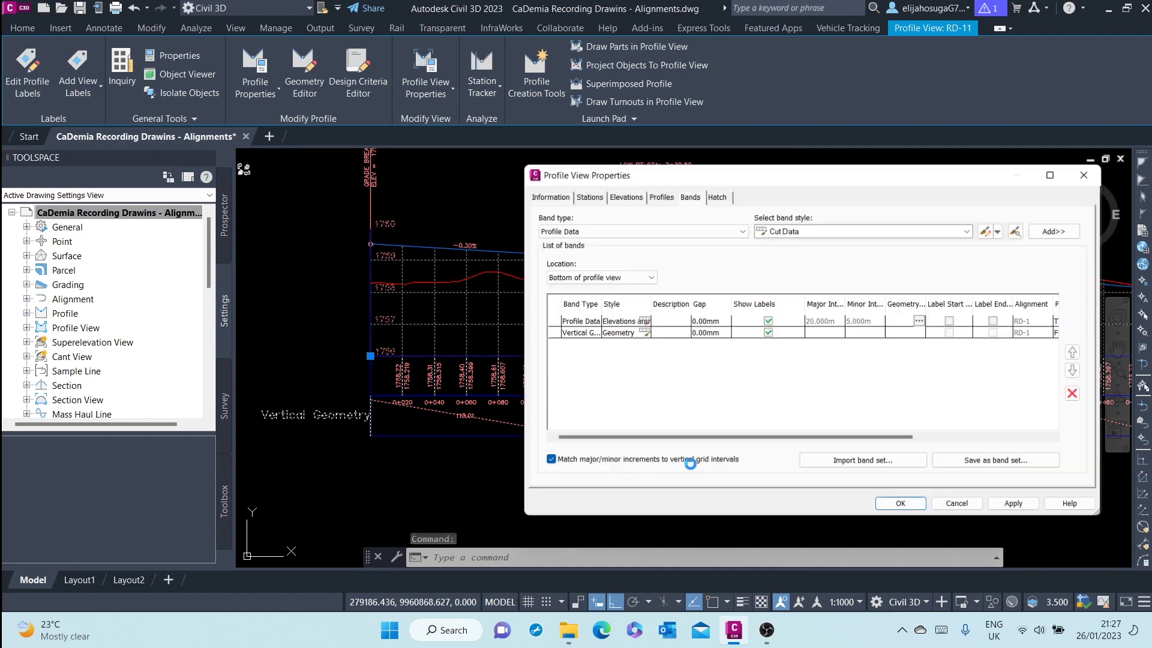
click(639, 321)
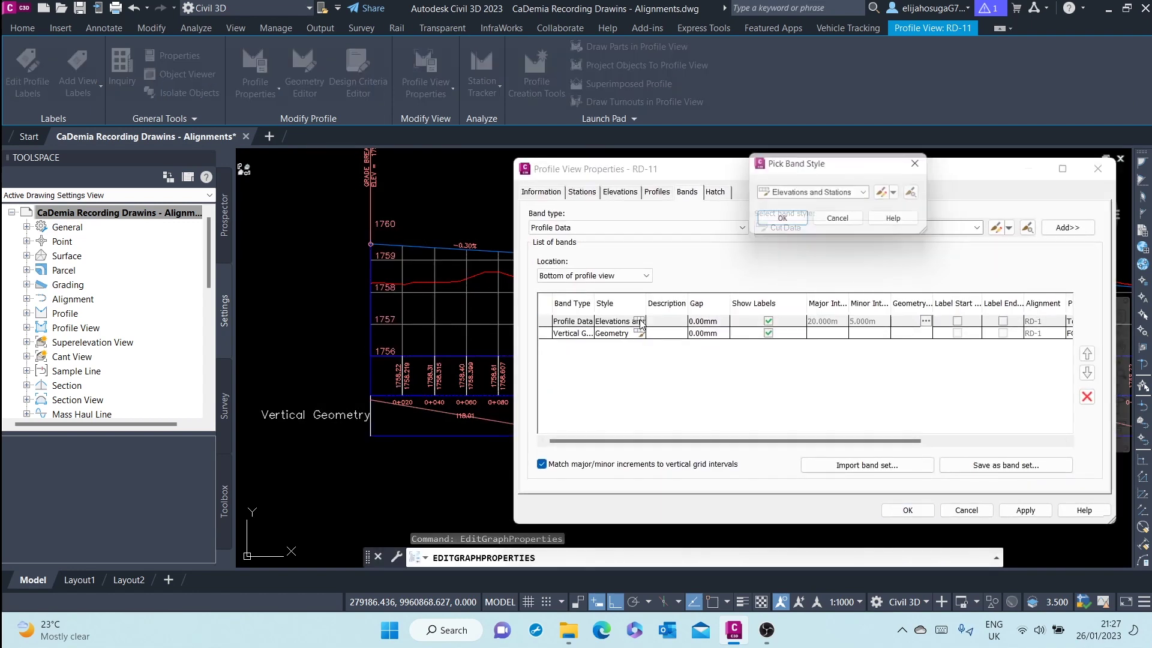
click(900, 194)
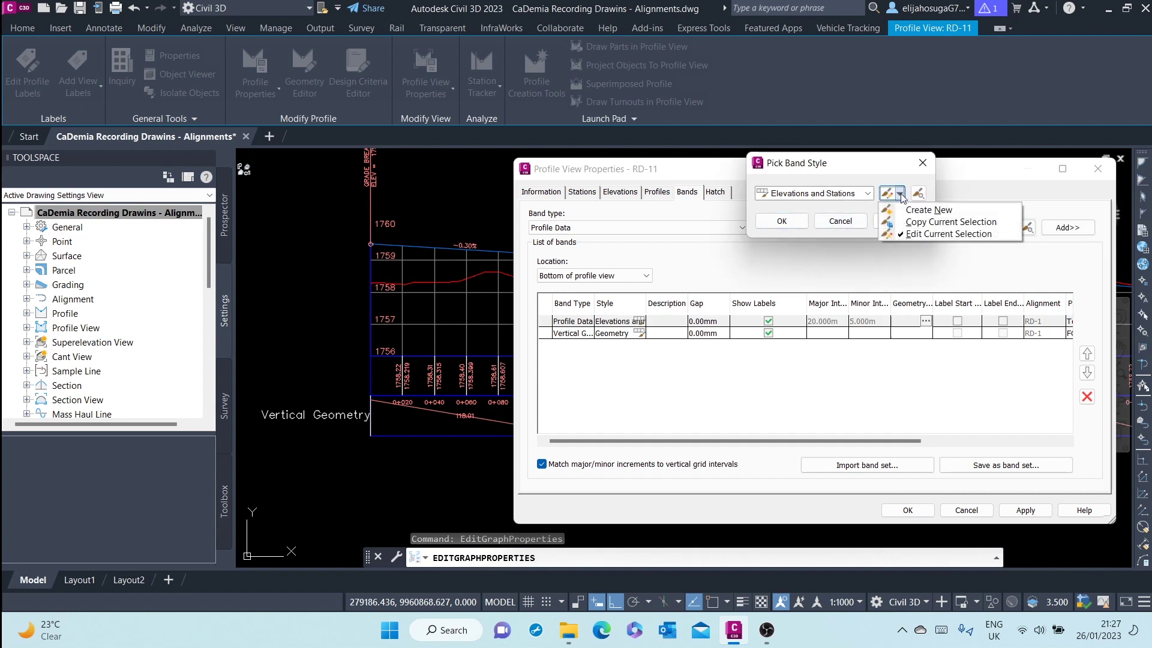
click(919, 233)
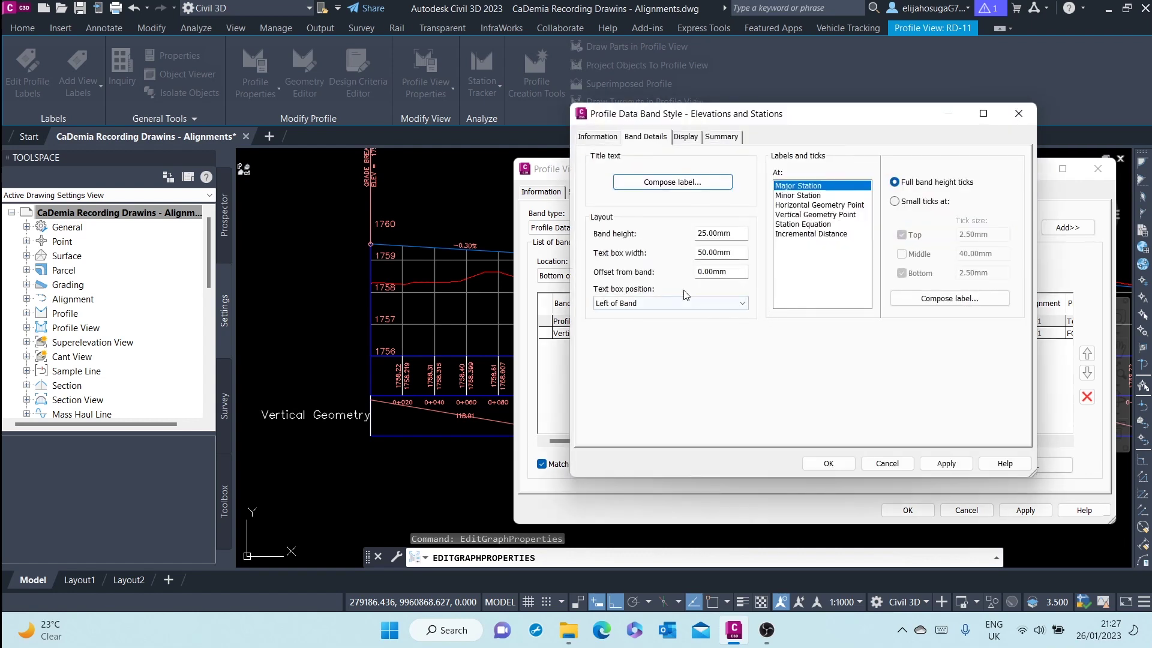
click(684, 137)
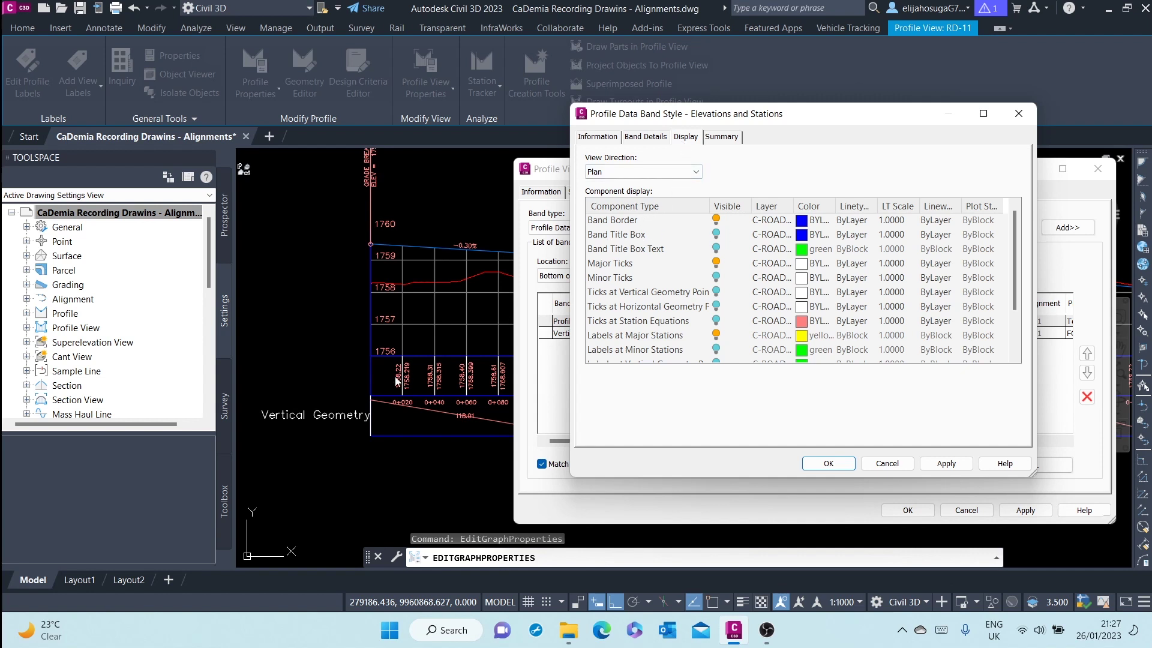
click(716, 235)
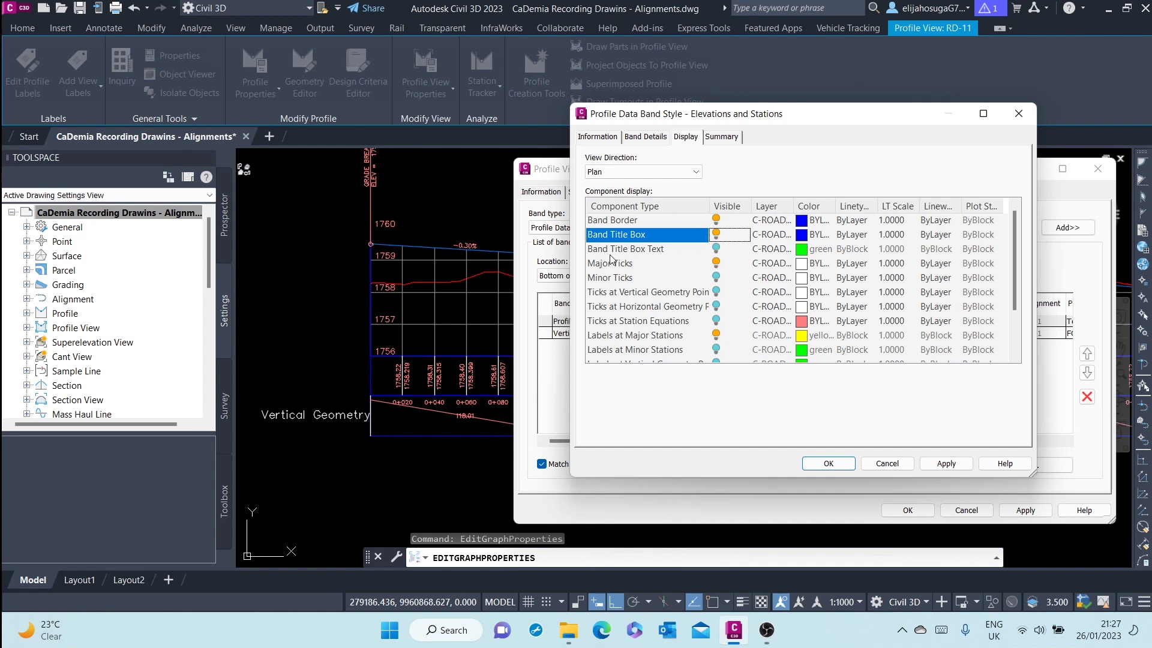
click(716, 248)
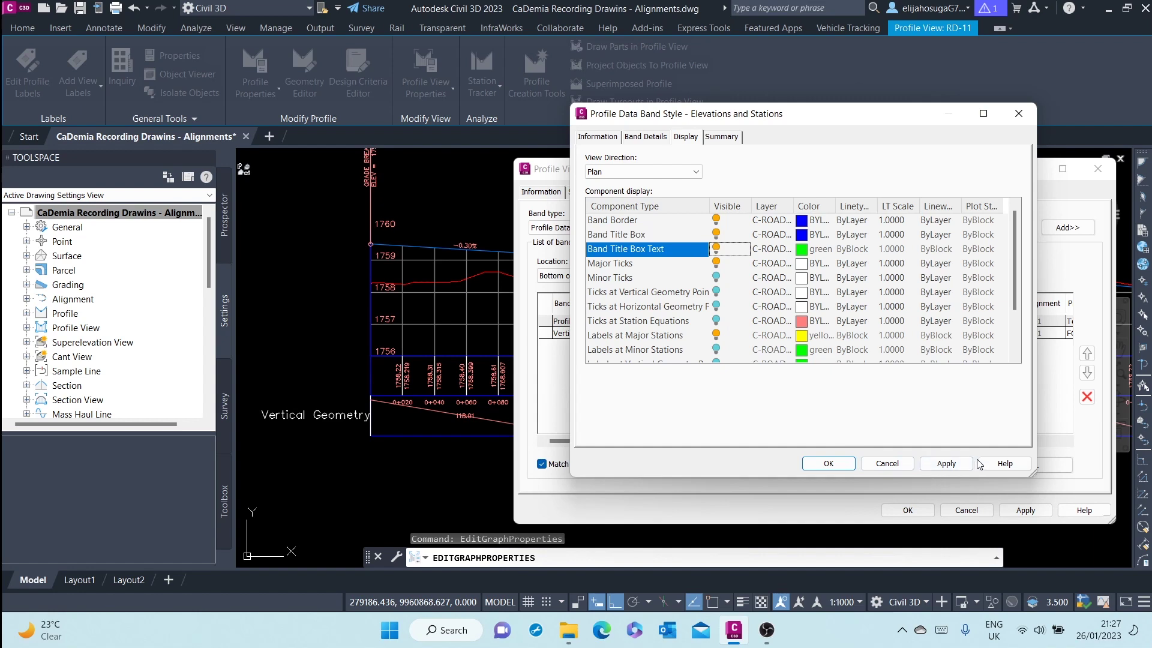
click(958, 468)
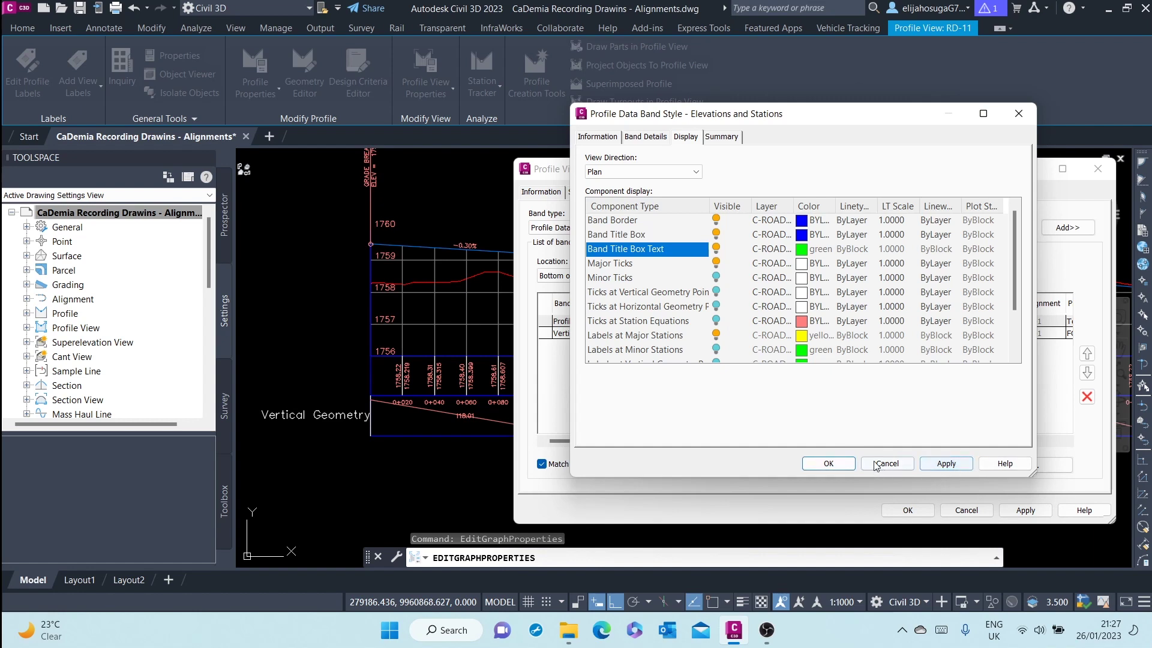
click(837, 464)
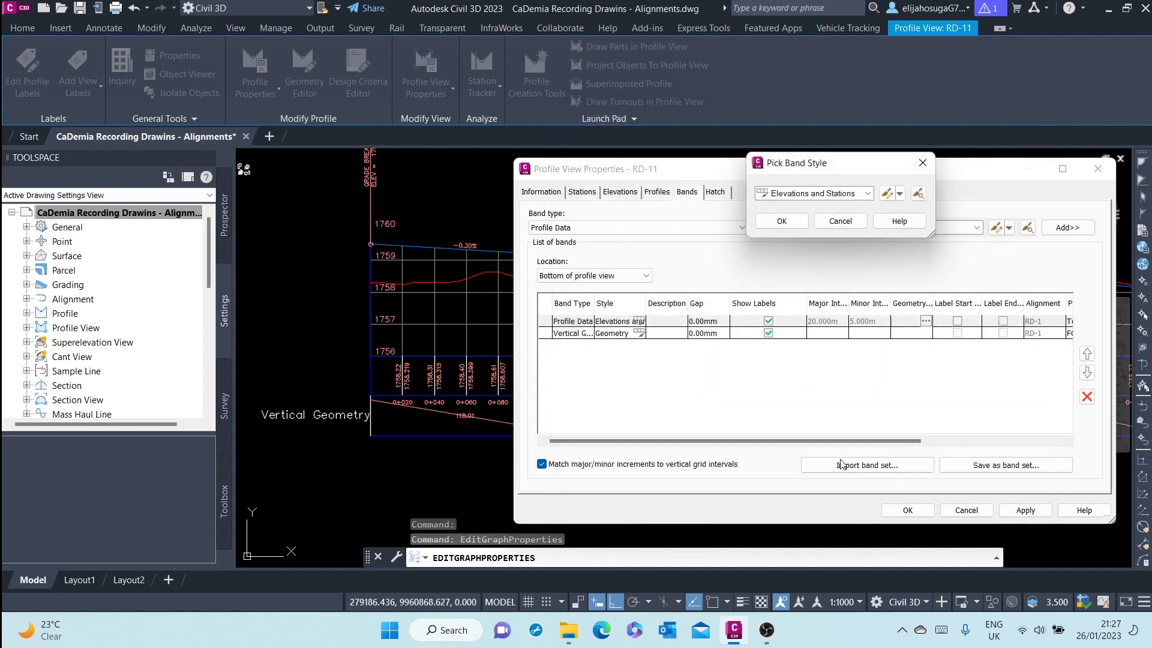
click(798, 221)
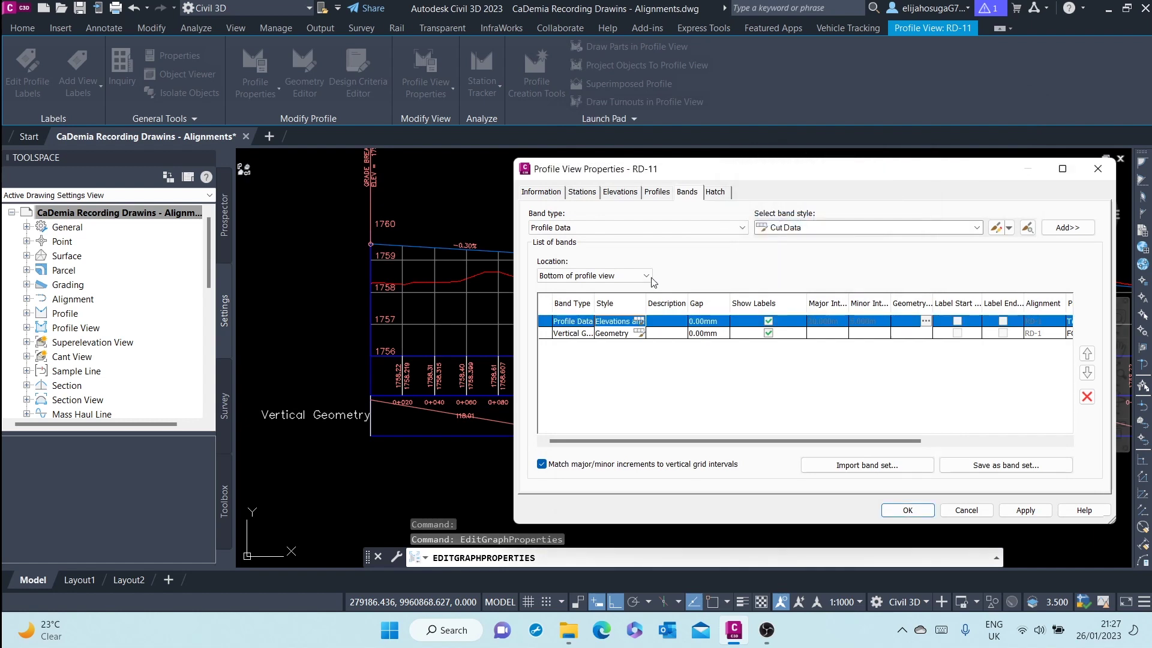
Turn on the Band Title Box in the Vertical Geometry band's Geometry style, then apply and close
click(640, 332)
click(640, 334)
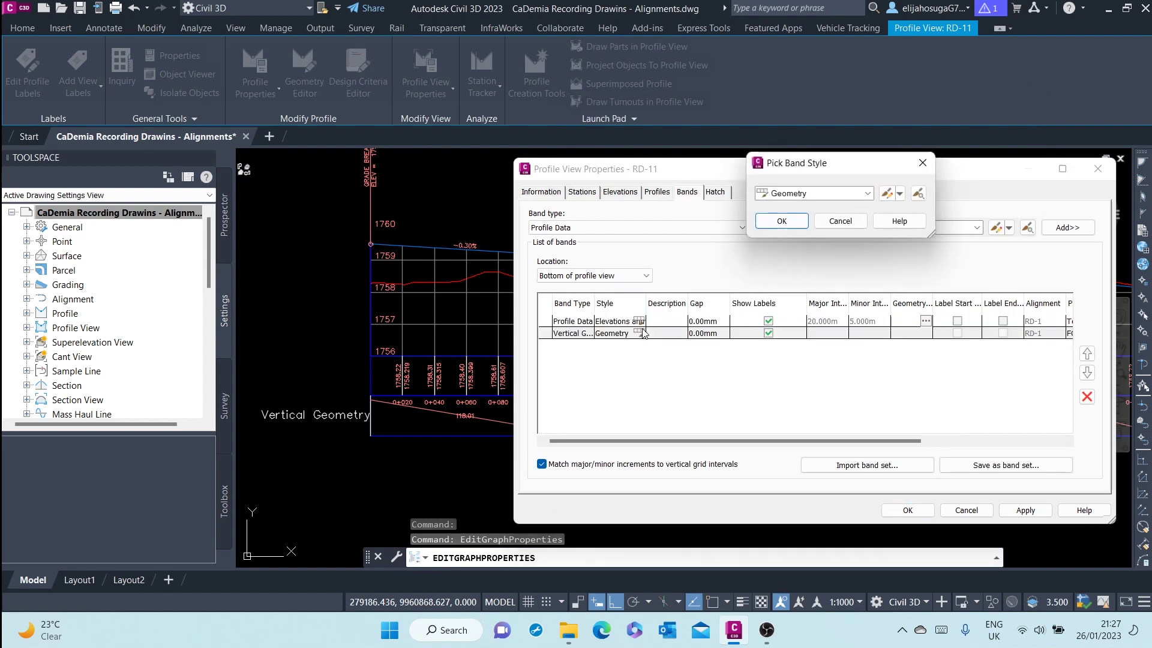
click(887, 192)
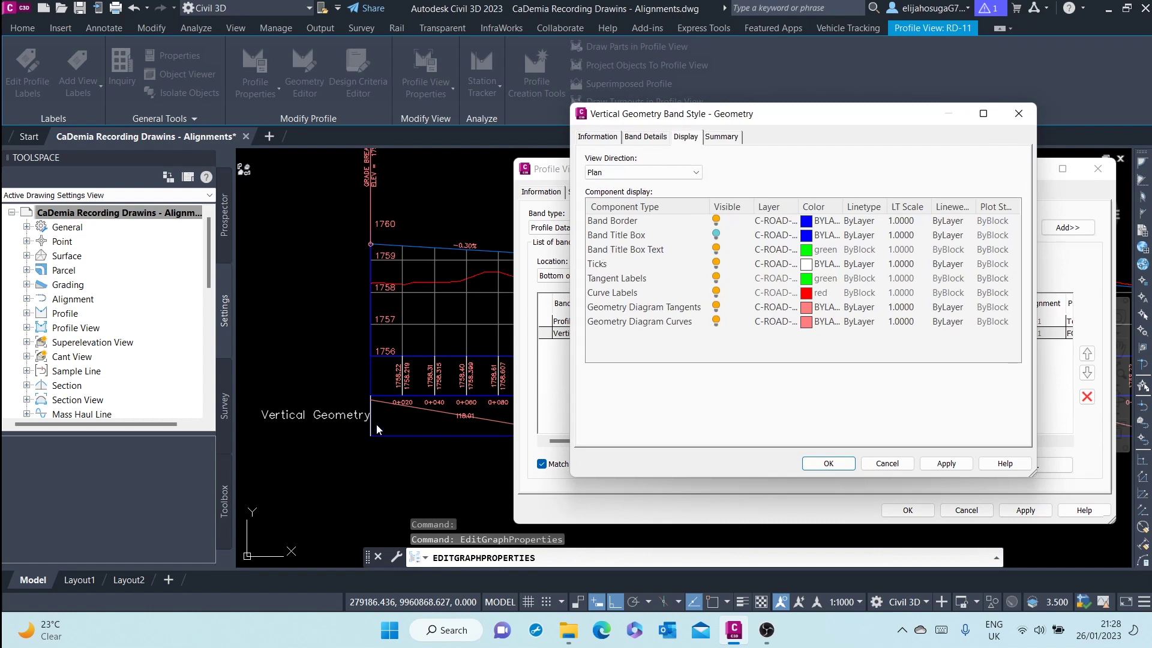
click(716, 235)
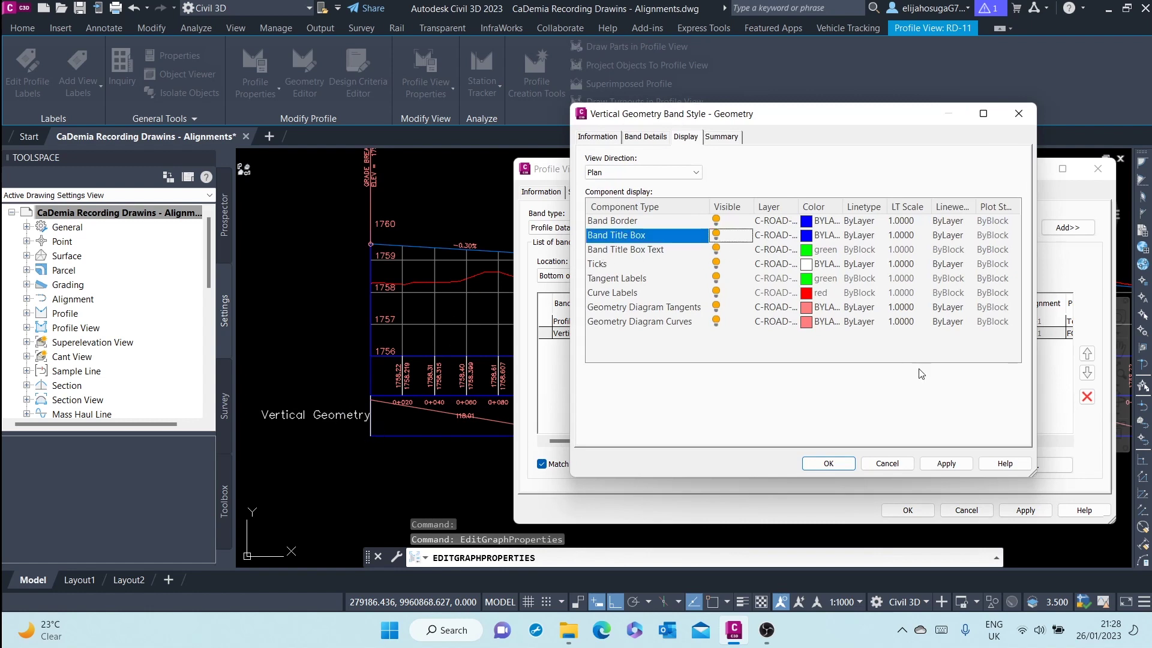
click(945, 464)
click(841, 466)
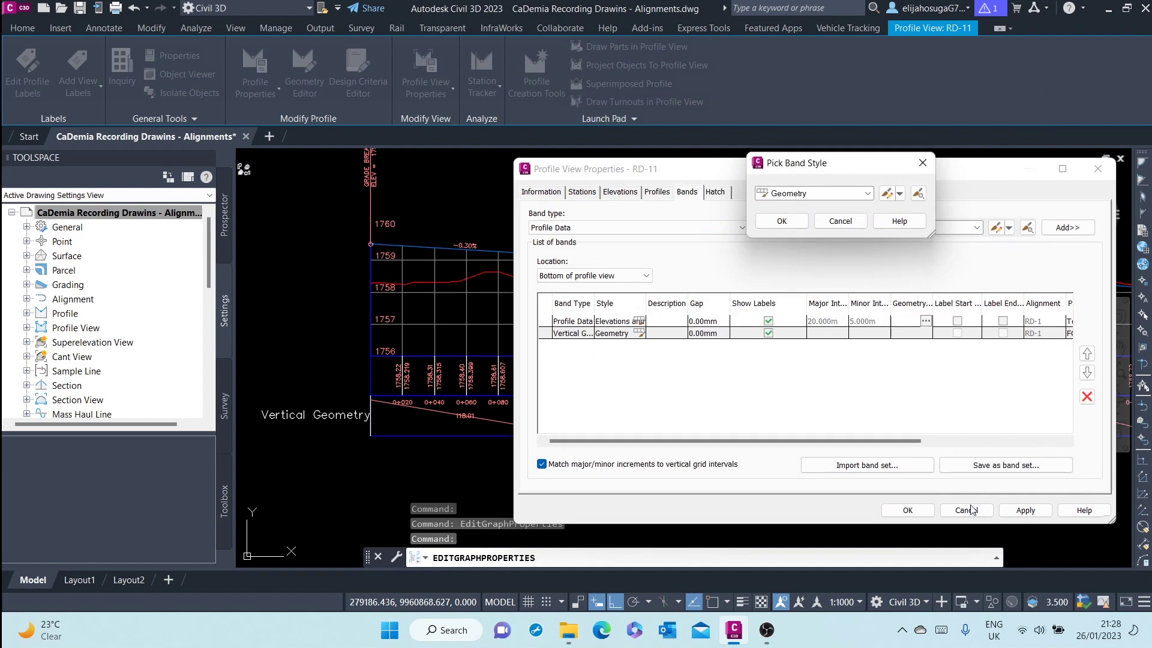
click(778, 222)
click(1014, 510)
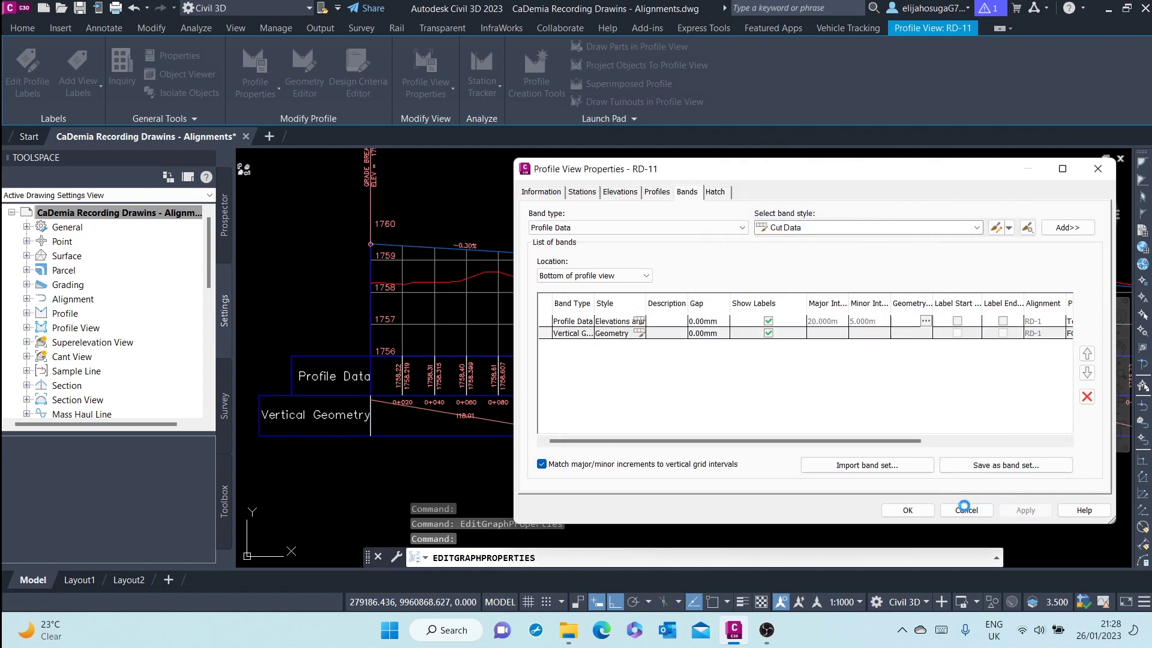
click(916, 510)
scroll(912, 501, down, 5)
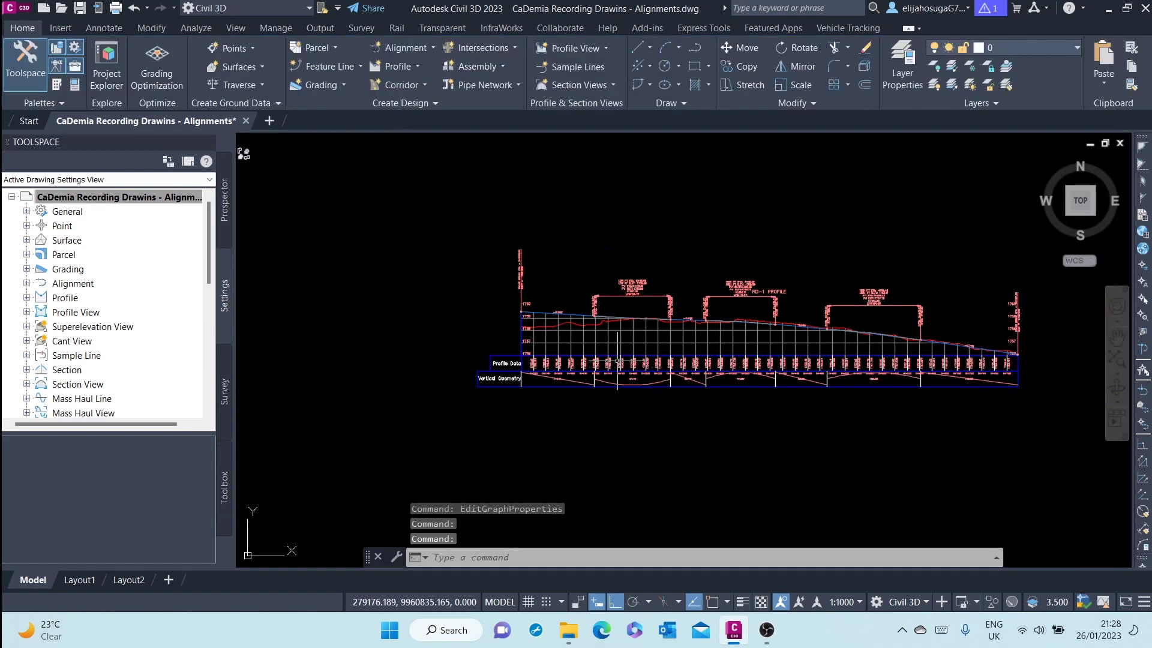
scroll(532, 376, up, 6)
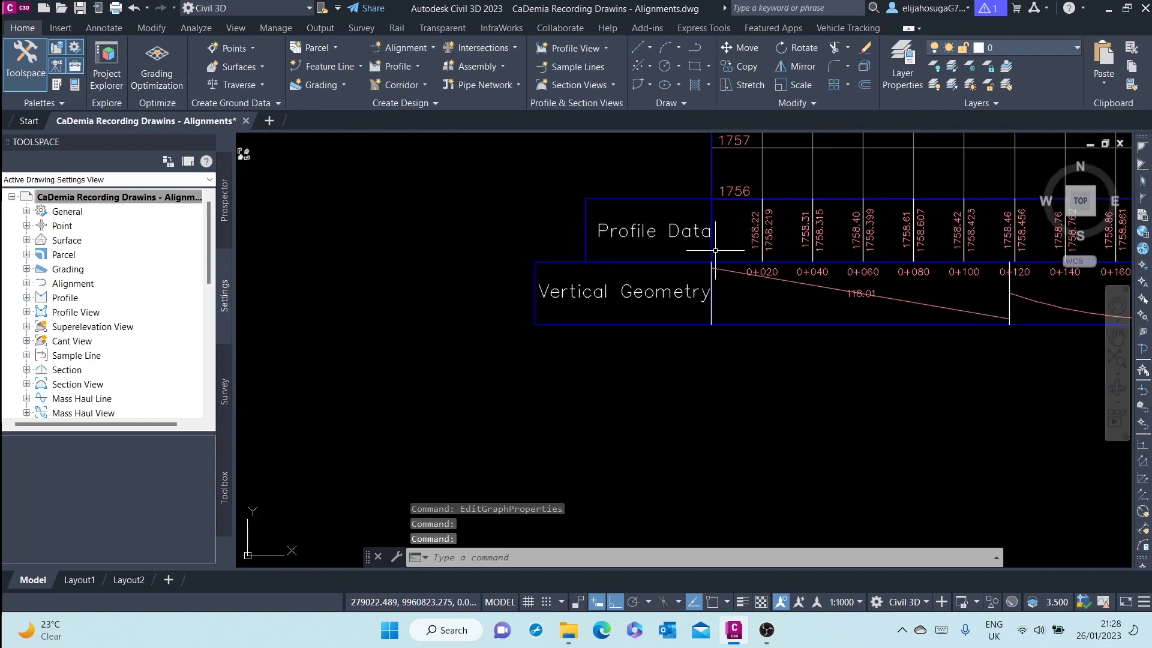
scroll(711, 262, up, 5)
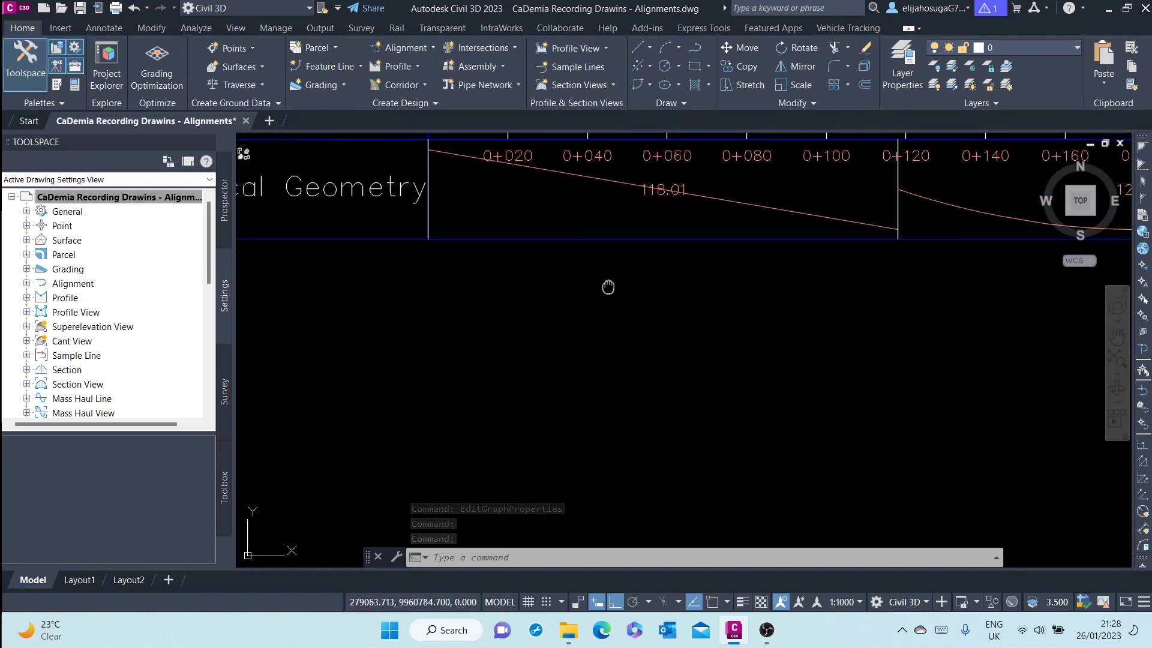
middle_drag(607, 288, 721, 396)
scroll(721, 396, down, 4)
scroll(642, 310, up, 3)
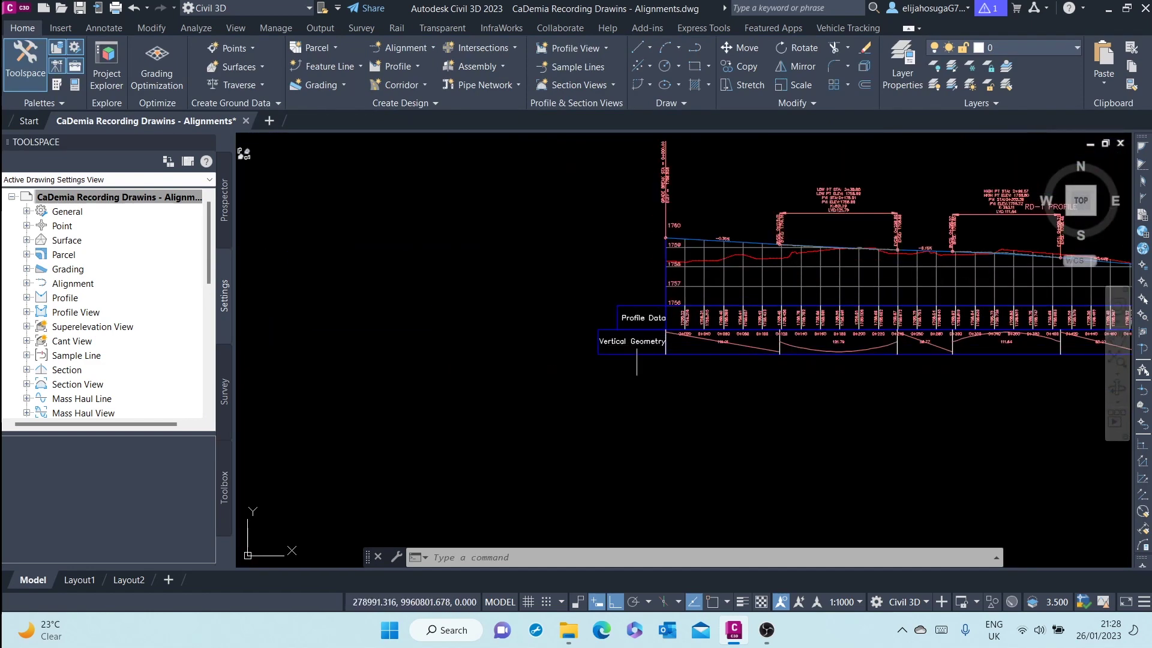
scroll(643, 310, down, 4)
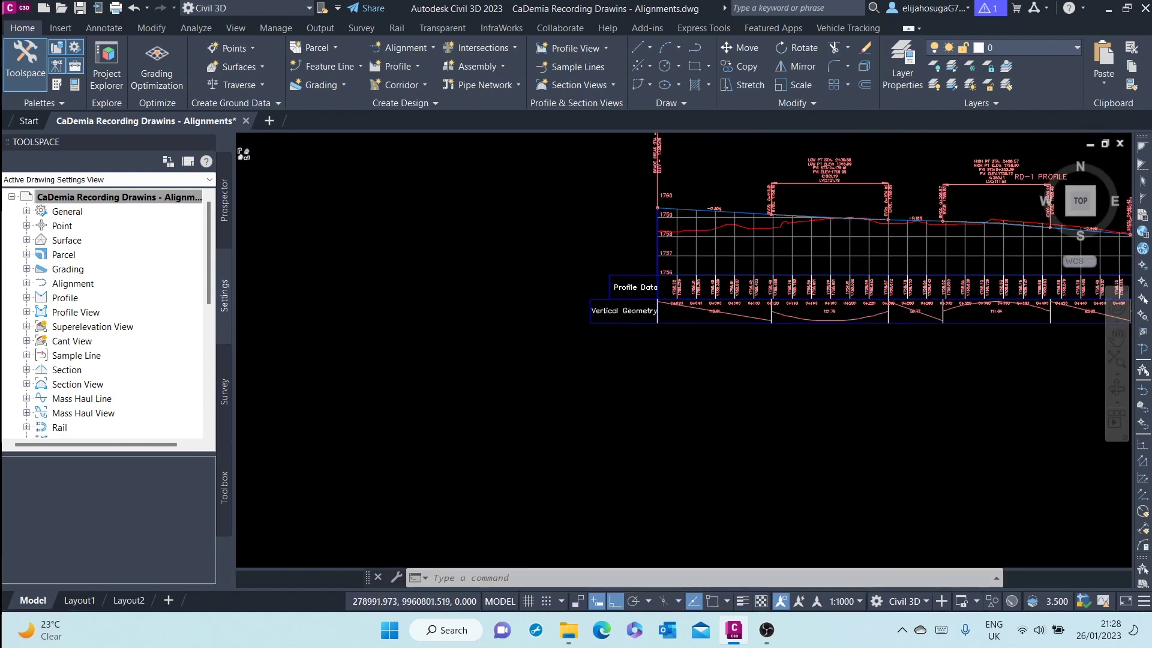
scroll(615, 315, up, 5)
scroll(615, 315, down, 4)
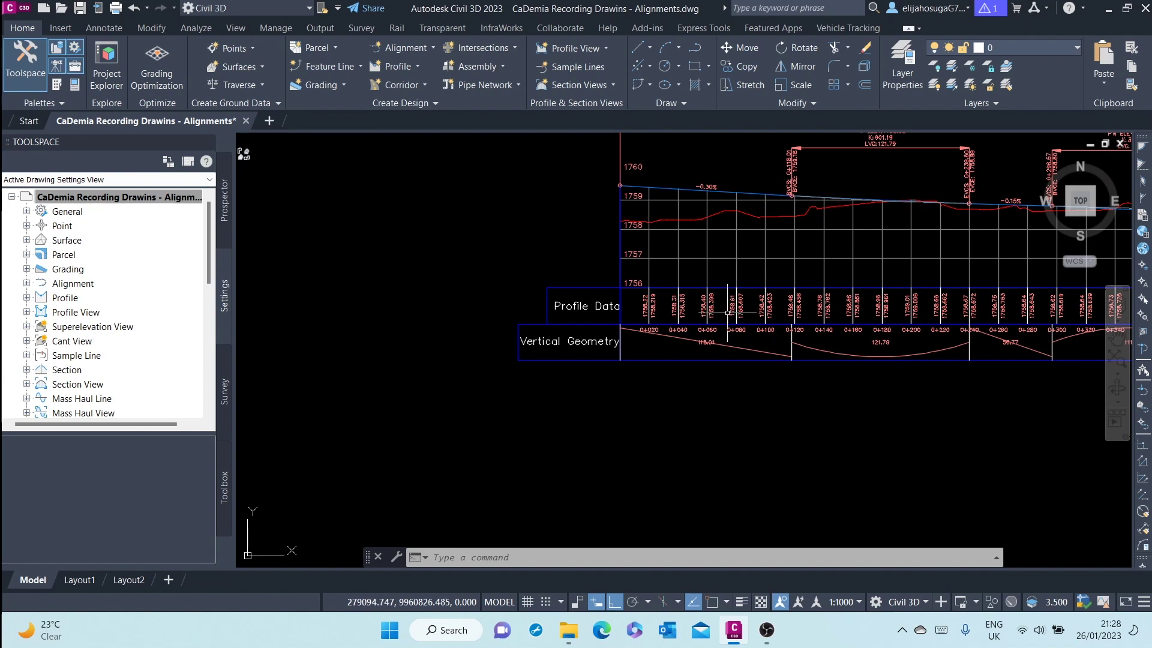
middle_drag(692, 336, 730, 361)
scroll(730, 361, up, 5)
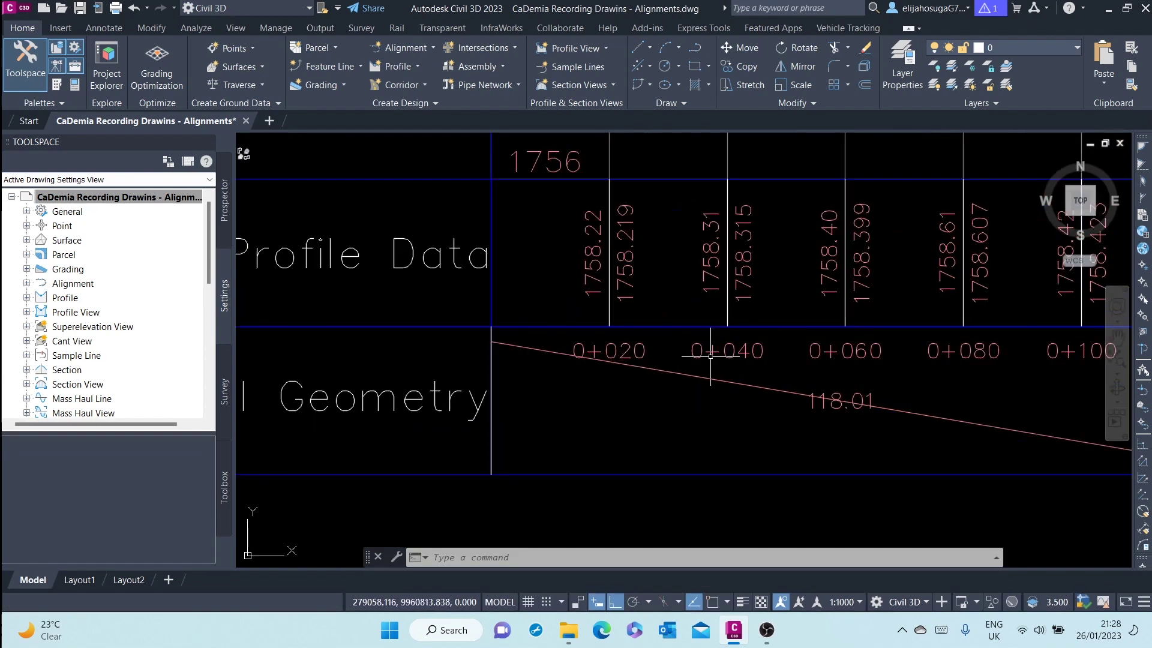
click(704, 273)
scroll(704, 274, down, 3)
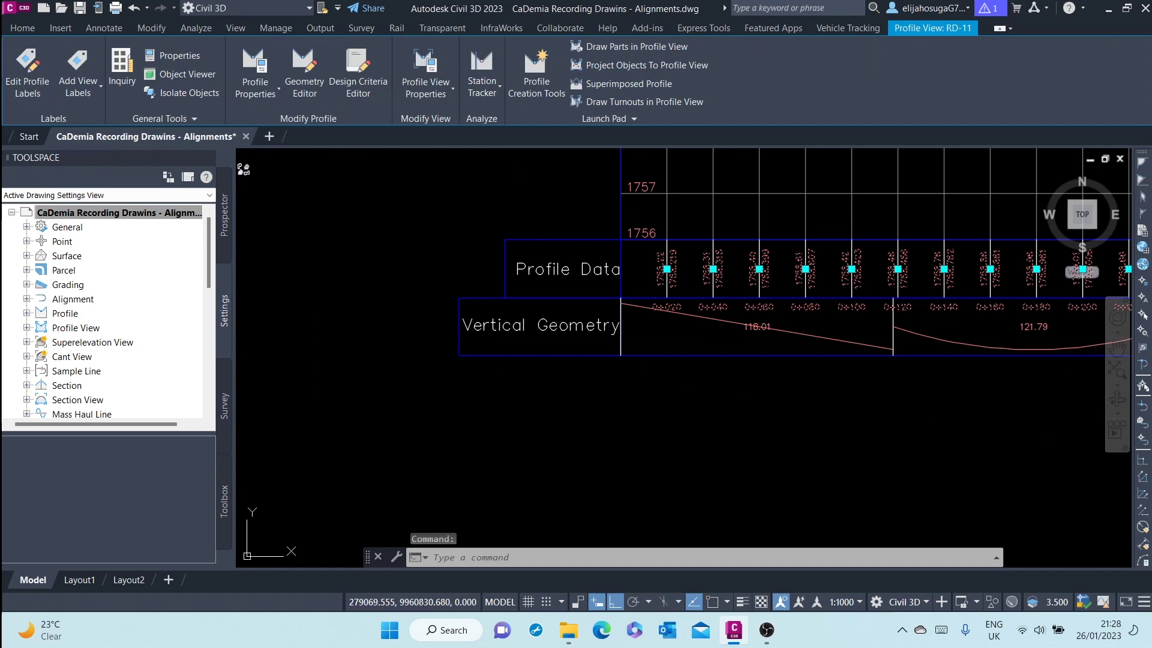
Widen the Elevations and Stations band style's text box width to 60, then 70 mm
right_click(737, 272)
click(831, 473)
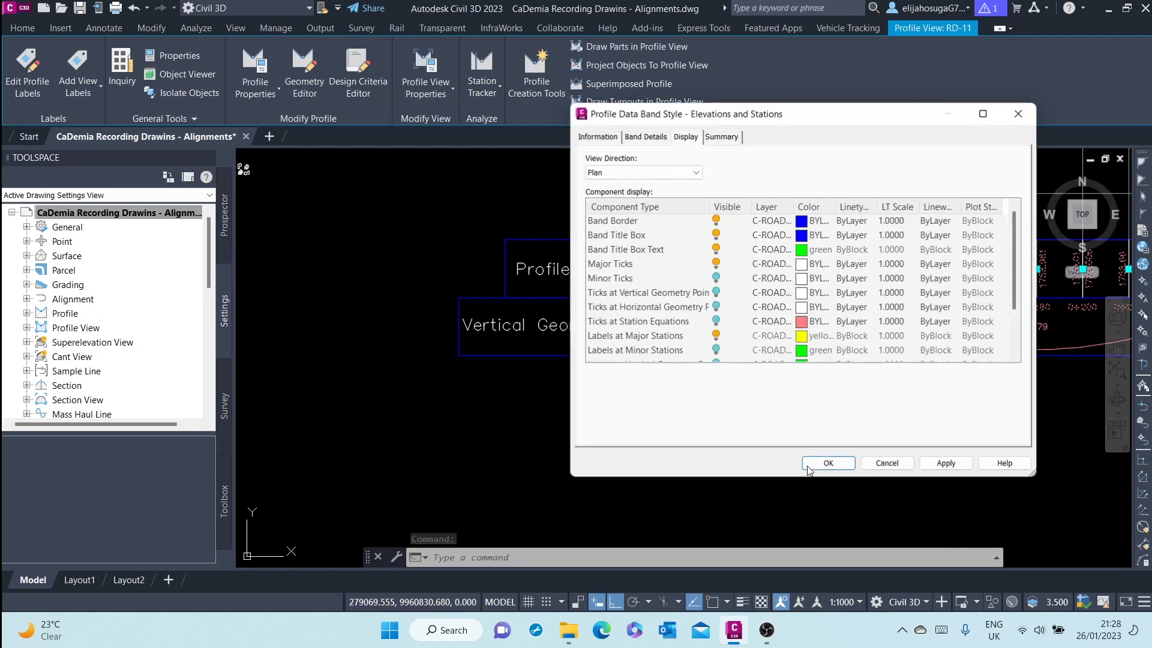
click(657, 138)
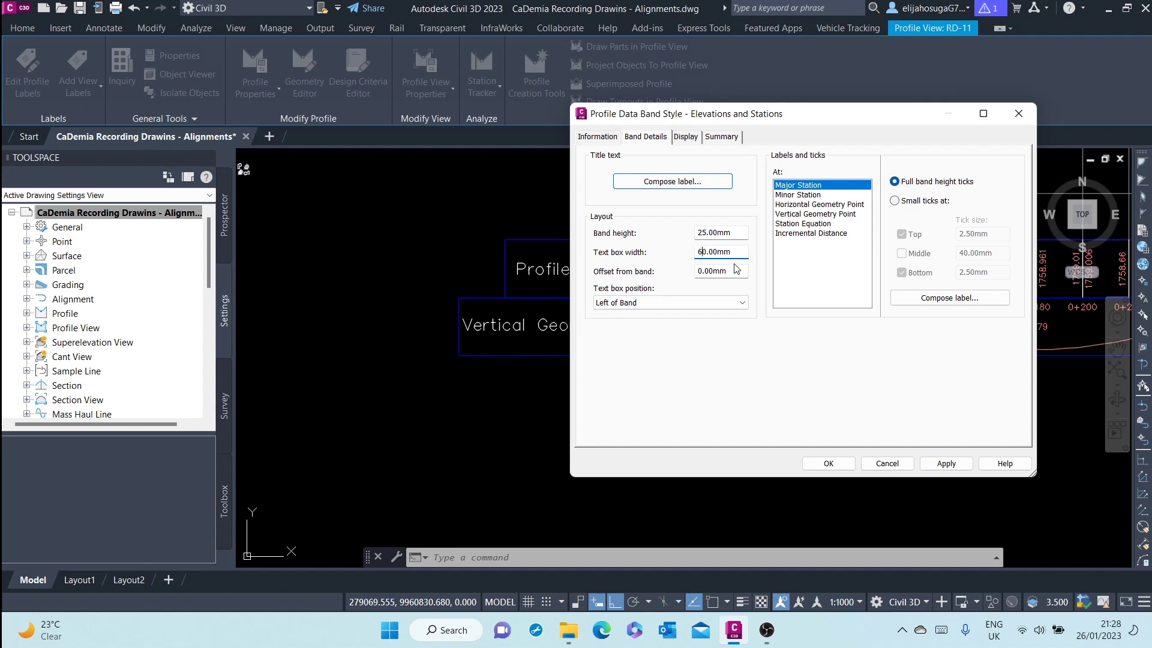
click(949, 463)
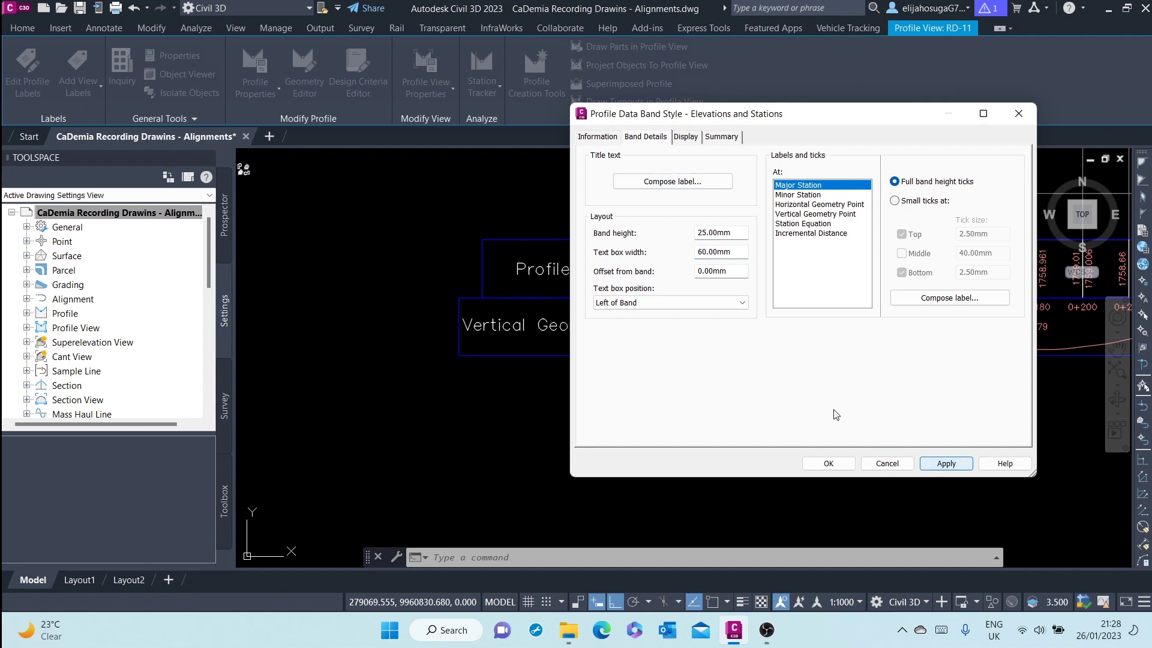
click(702, 252)
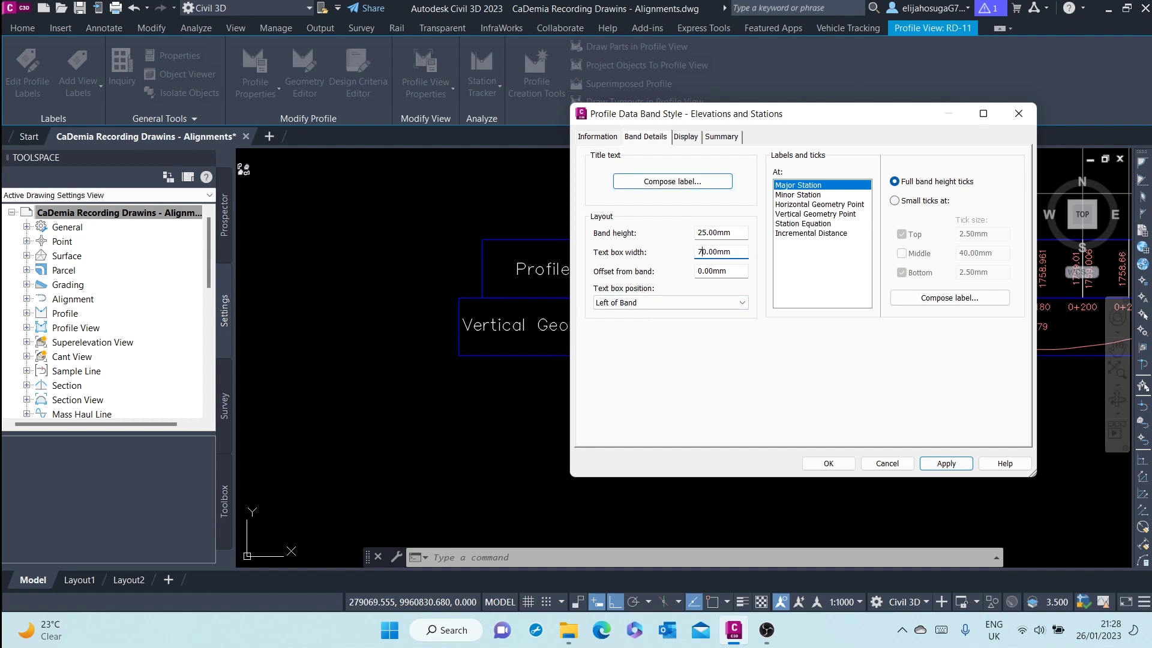
click(935, 462)
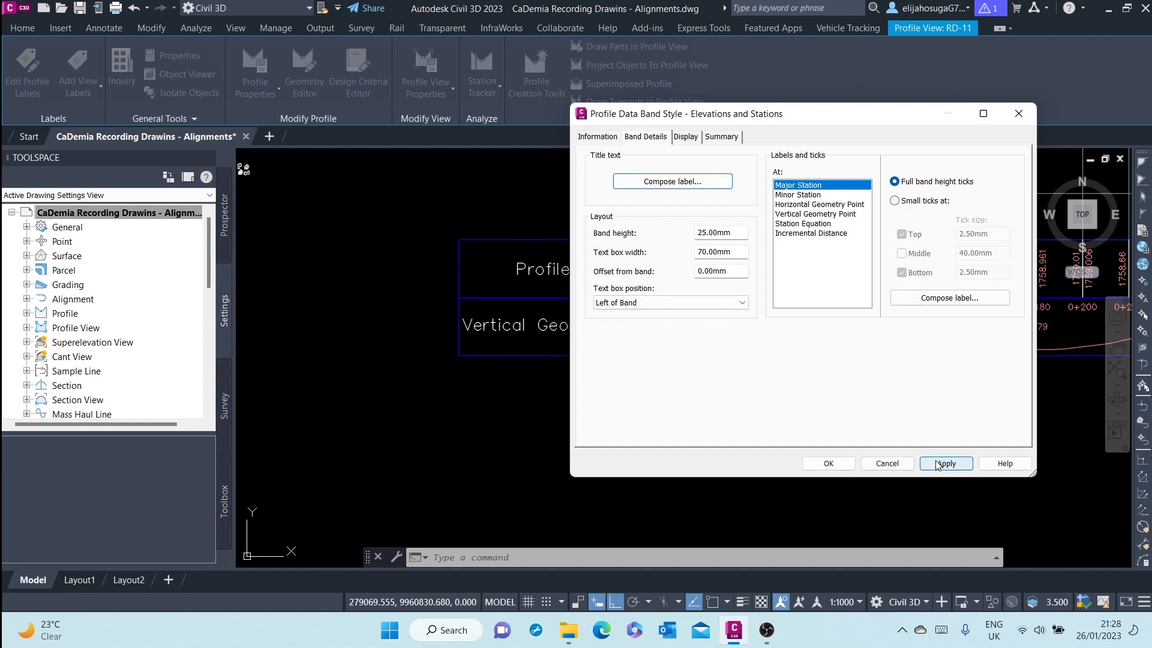
click(825, 465)
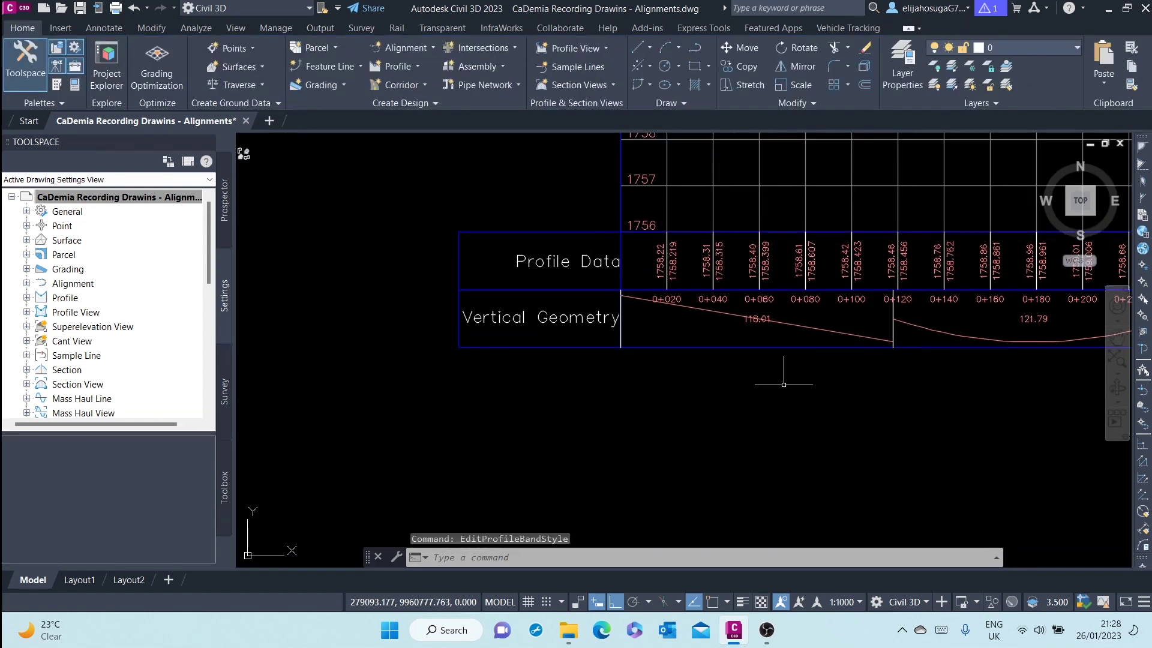
scroll(569, 284, down, 2)
scroll(570, 284, down, 2)
scroll(576, 288, up, 3)
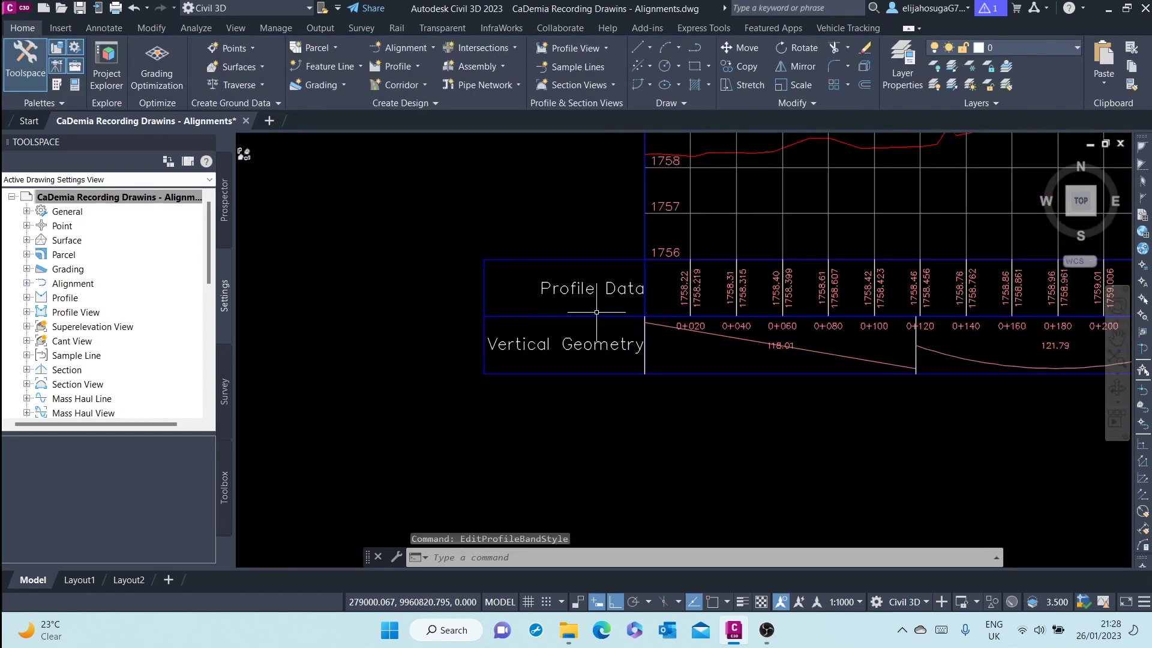
scroll(636, 300, down, 3)
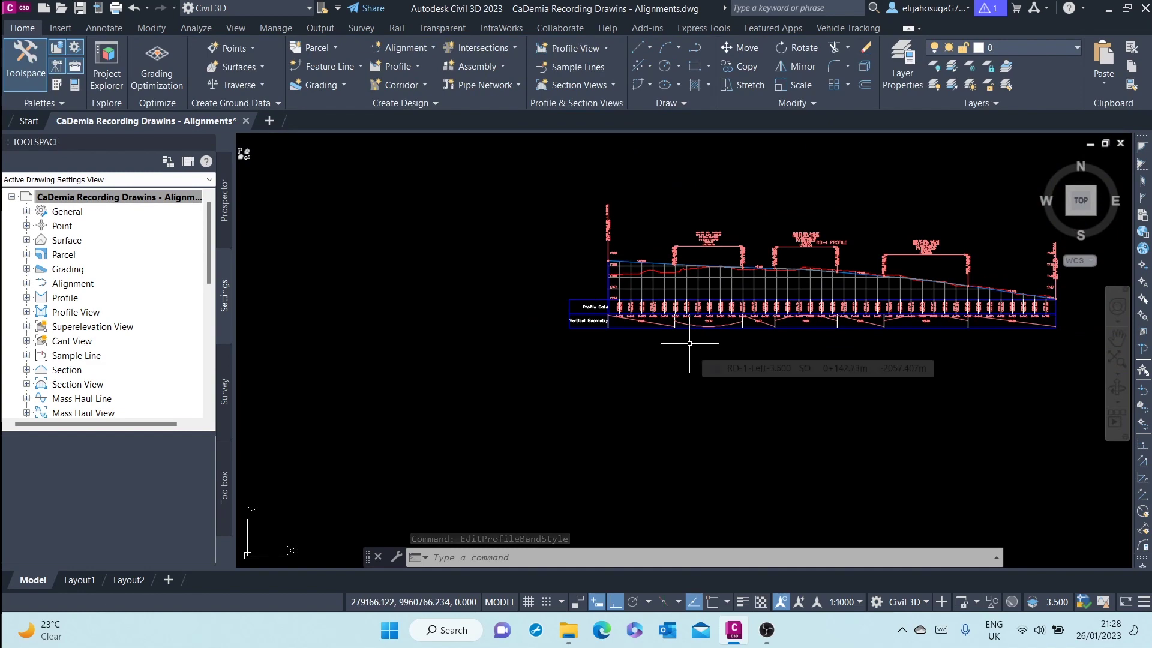
scroll(697, 310, up, 4)
scroll(695, 306, down, 4)
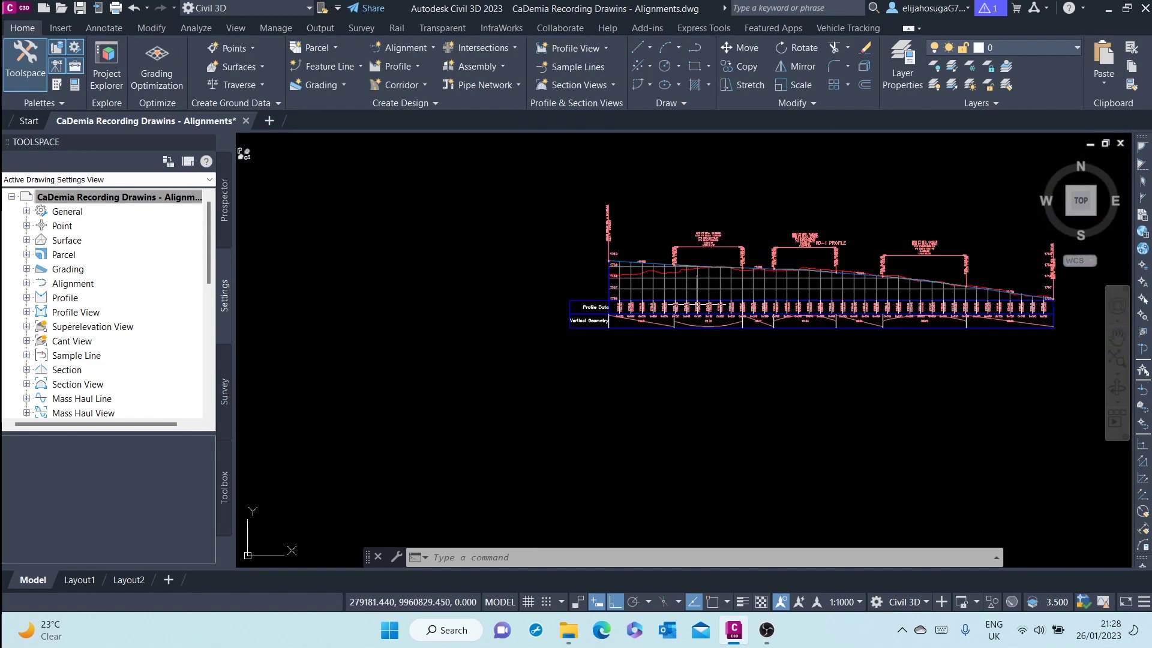
Add a Horizontal Geometry band in Geometry style to the RD-11 profile view's band list
click(683, 288)
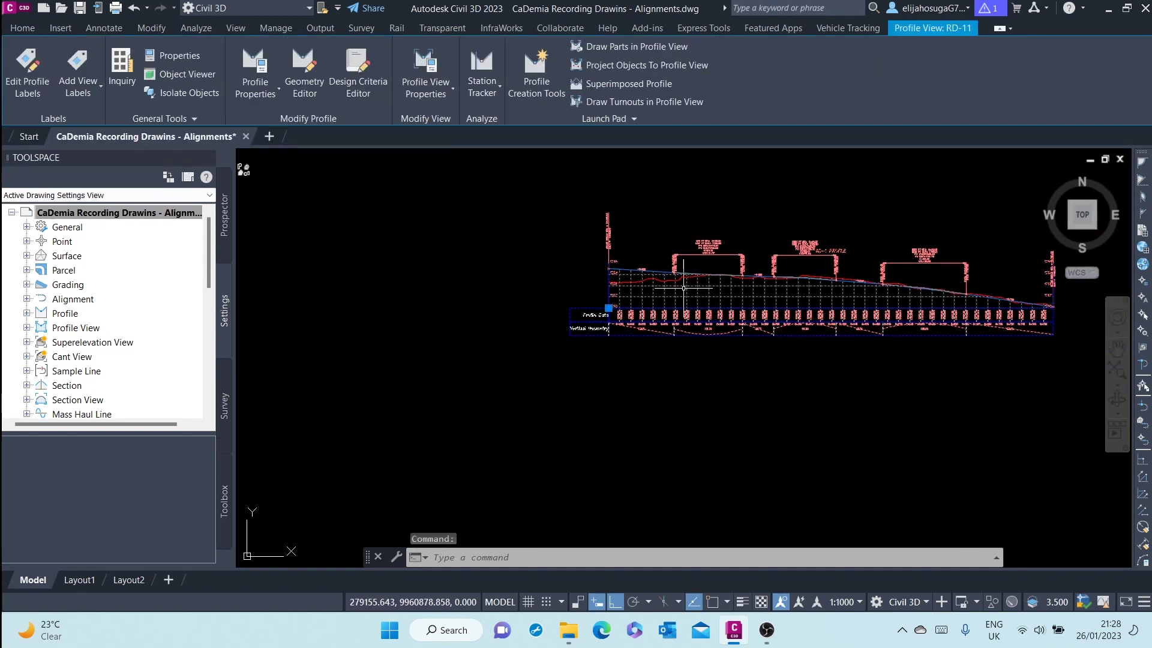
right_click(684, 290)
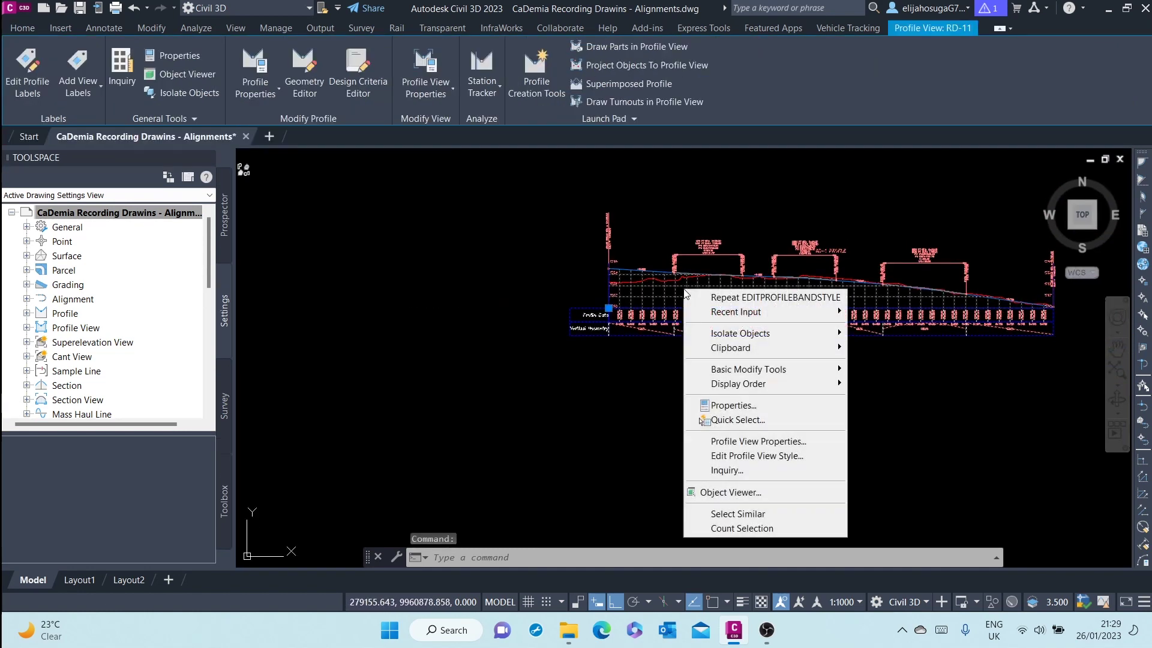
click(750, 441)
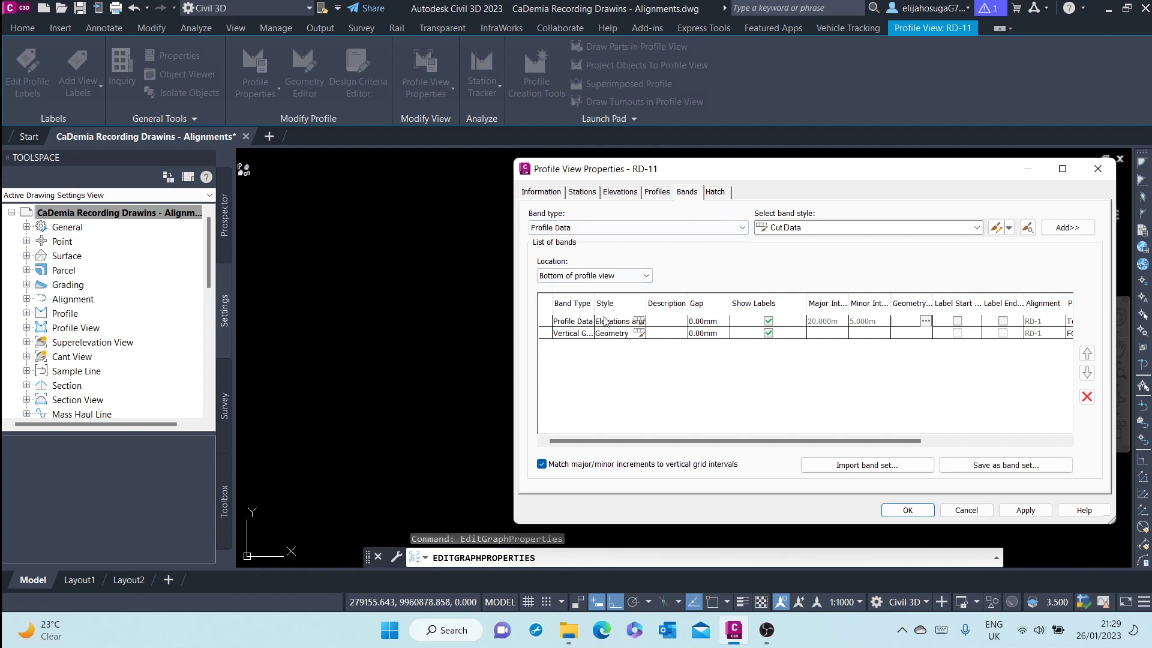
click(619, 229)
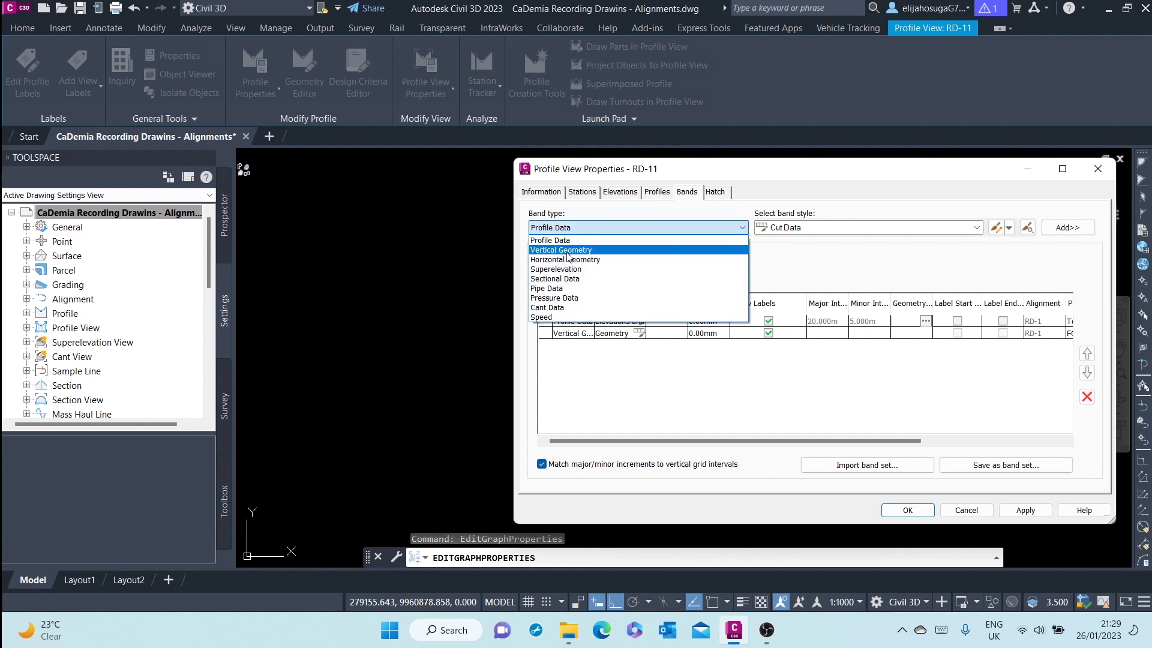
click(567, 260)
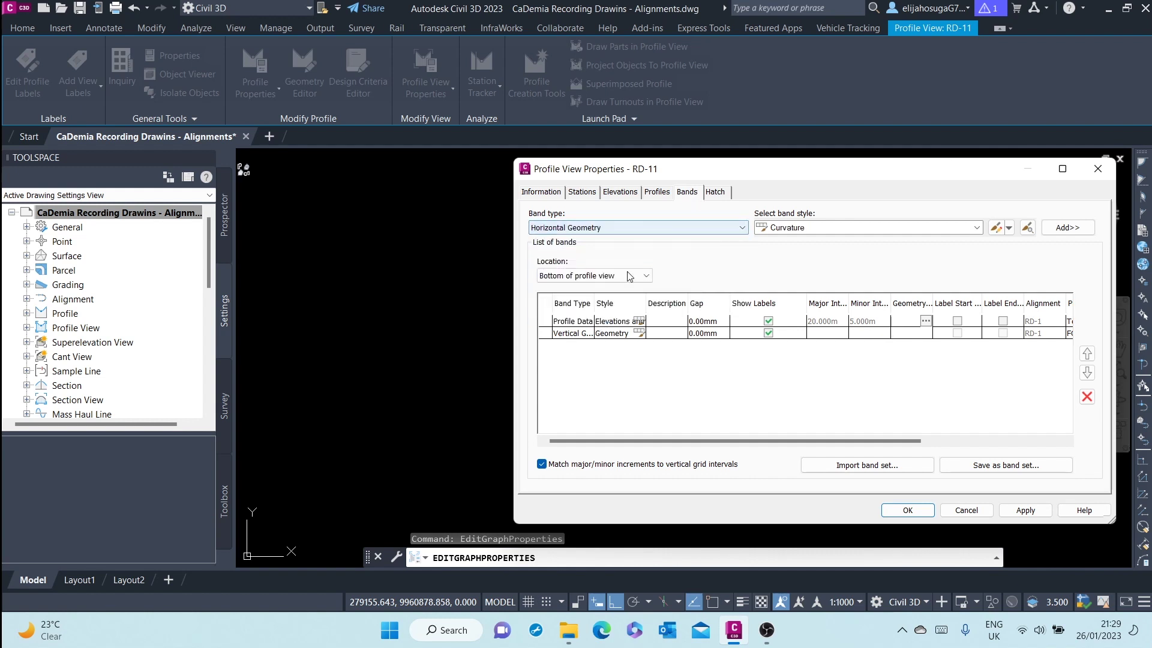
click(866, 226)
click(804, 257)
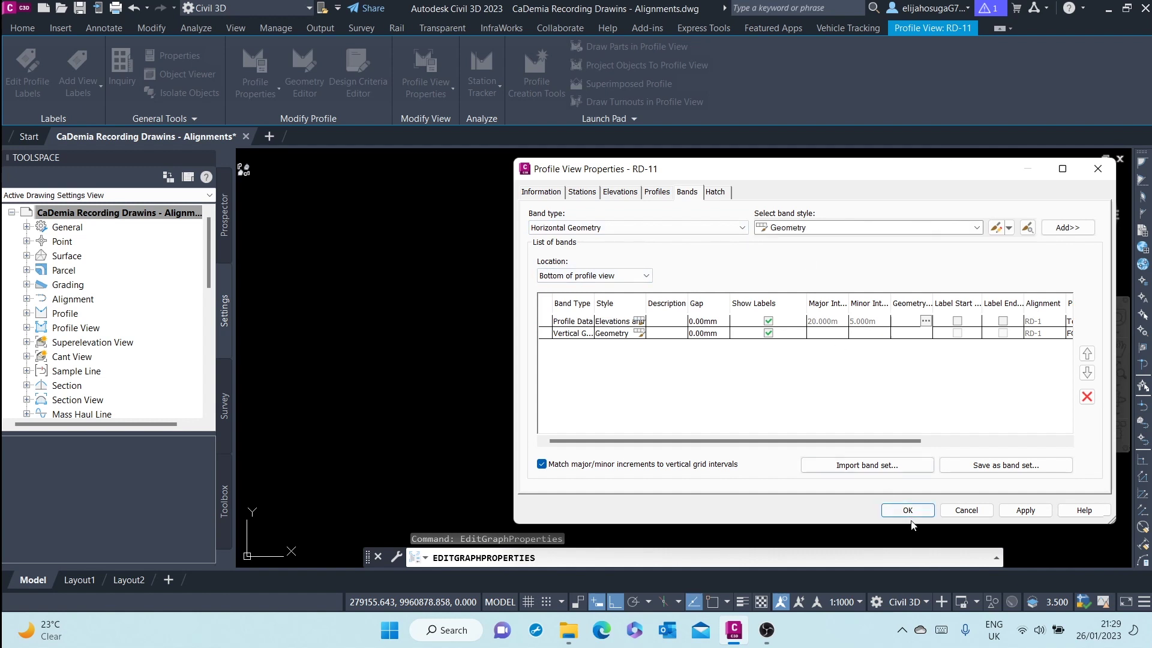
click(1061, 231)
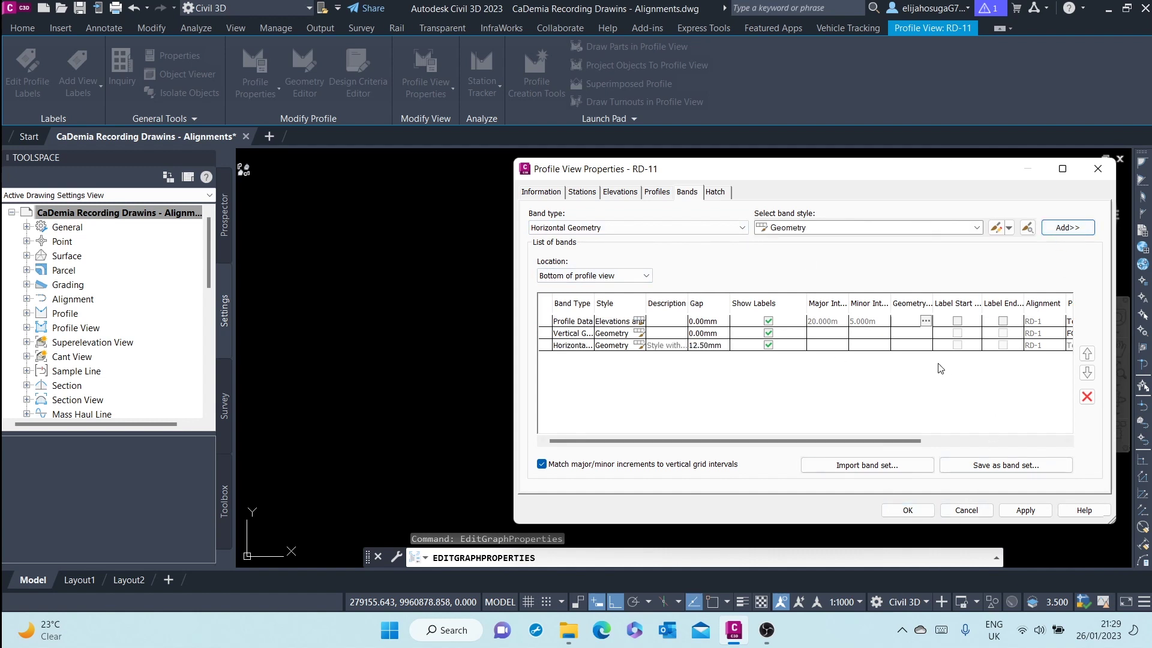
Set the Horizontal Geometry band's gap to 0, apply, and close the properties
click(699, 346)
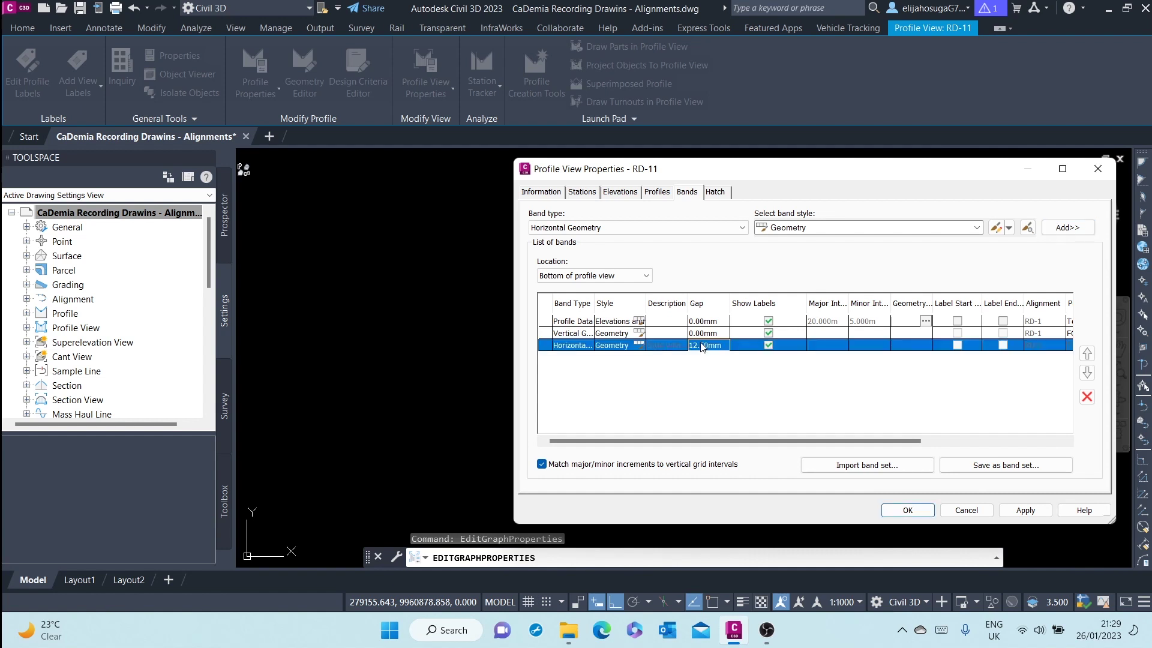
click(701, 344)
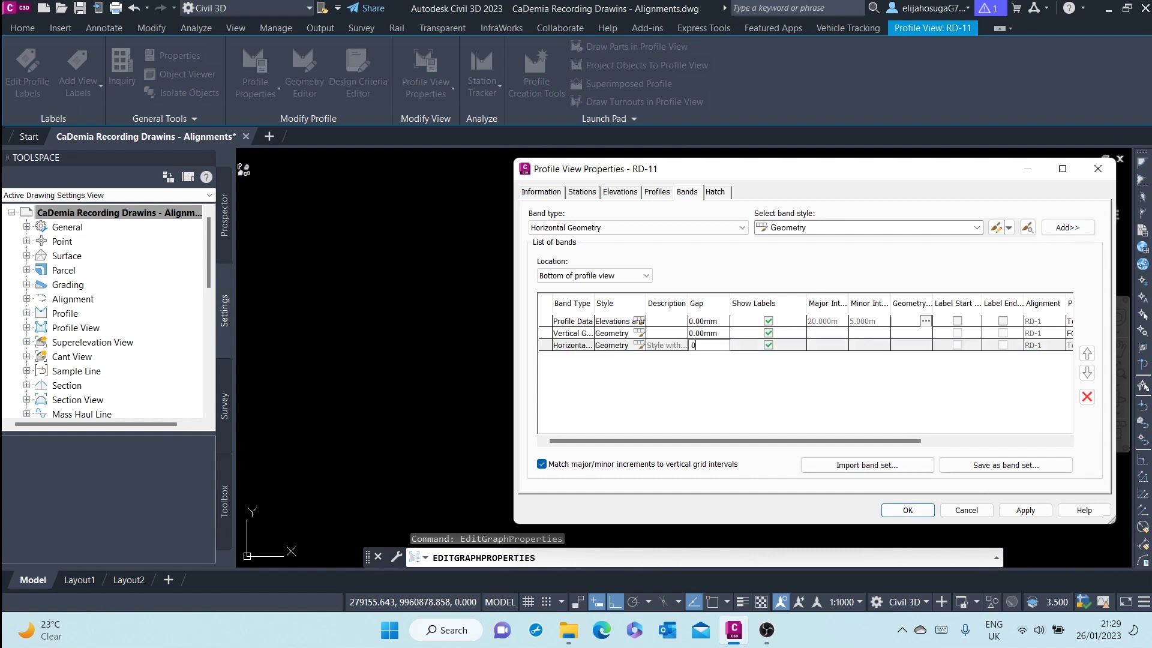
key(Return)
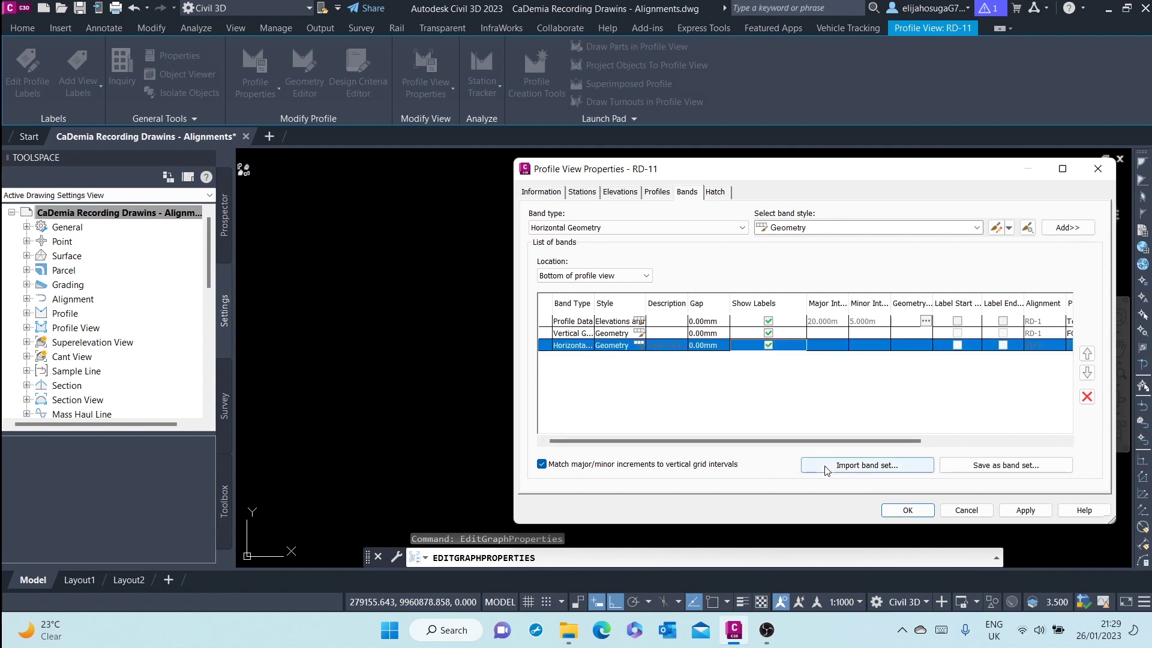
drag(798, 441, 980, 432)
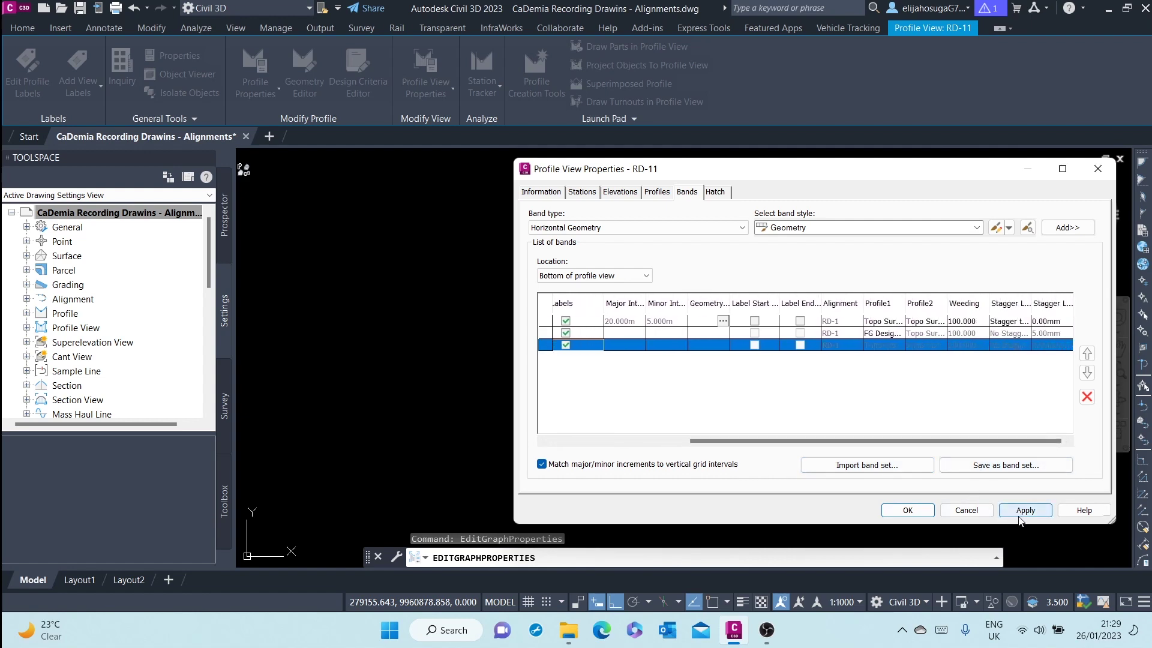
click(1005, 507)
click(909, 509)
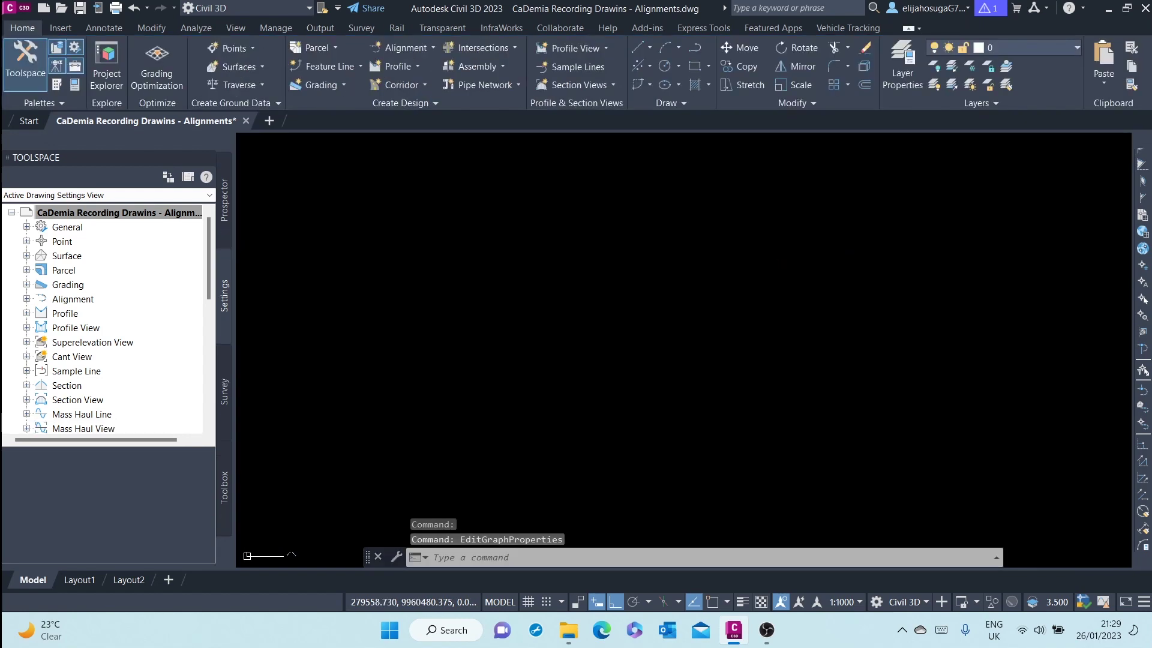
scroll(644, 334, up, 2)
scroll(643, 334, down, 3)
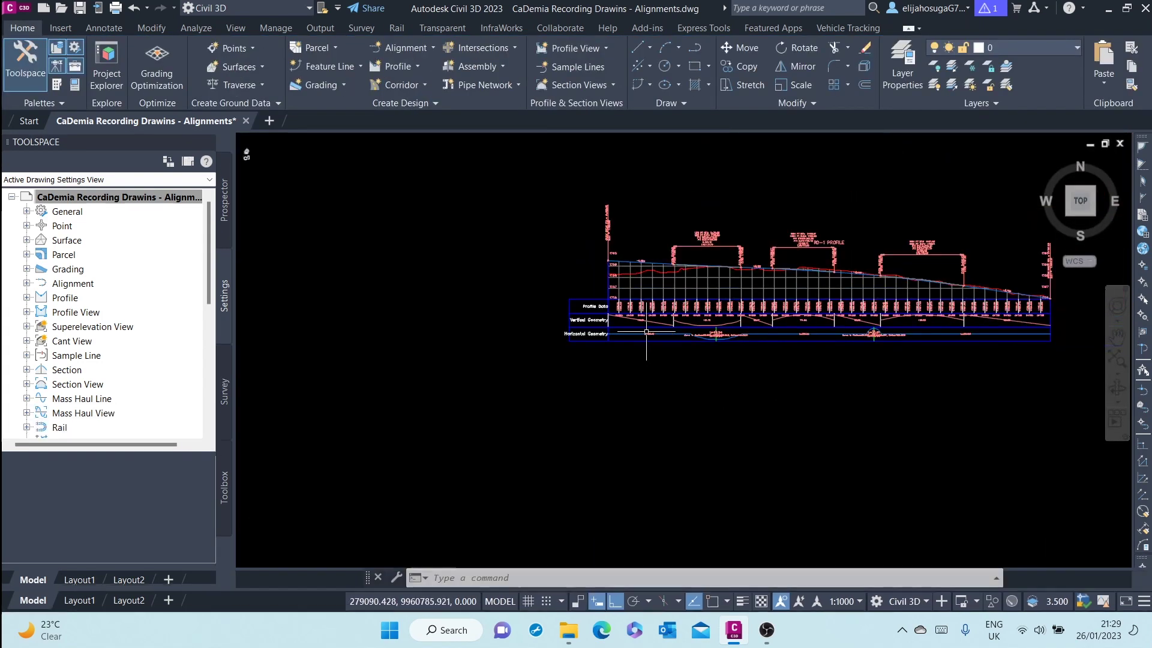
scroll(717, 326, up, 5)
scroll(717, 326, up, 2)
scroll(716, 325, down, 6)
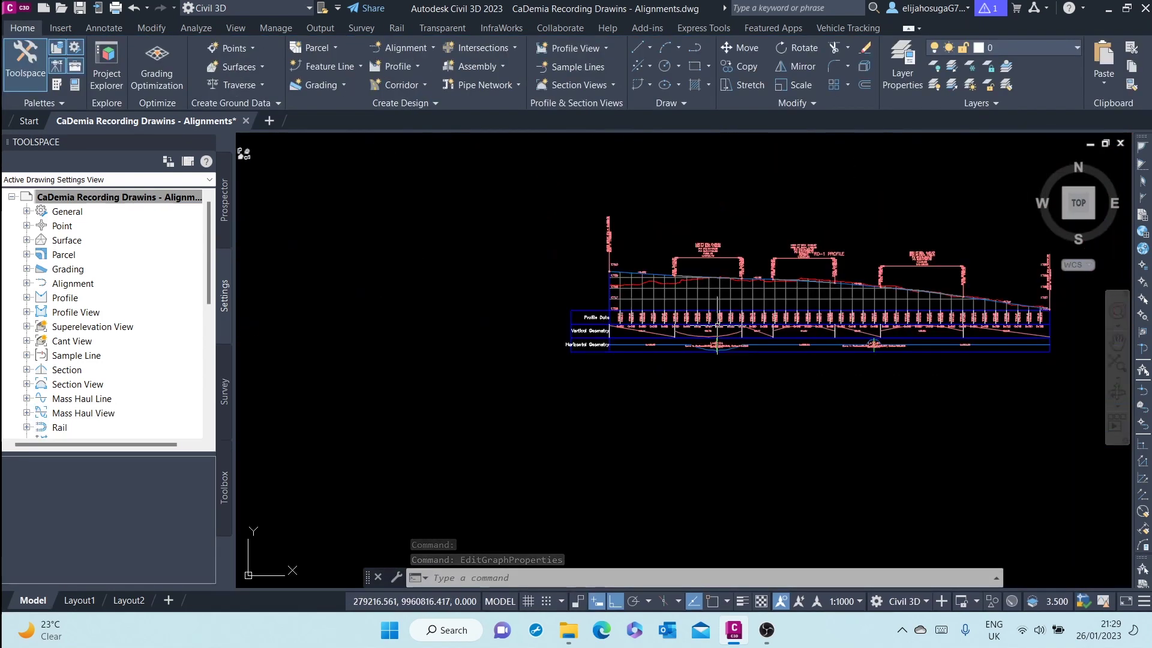
scroll(741, 327, up, 7)
scroll(742, 327, down, 5)
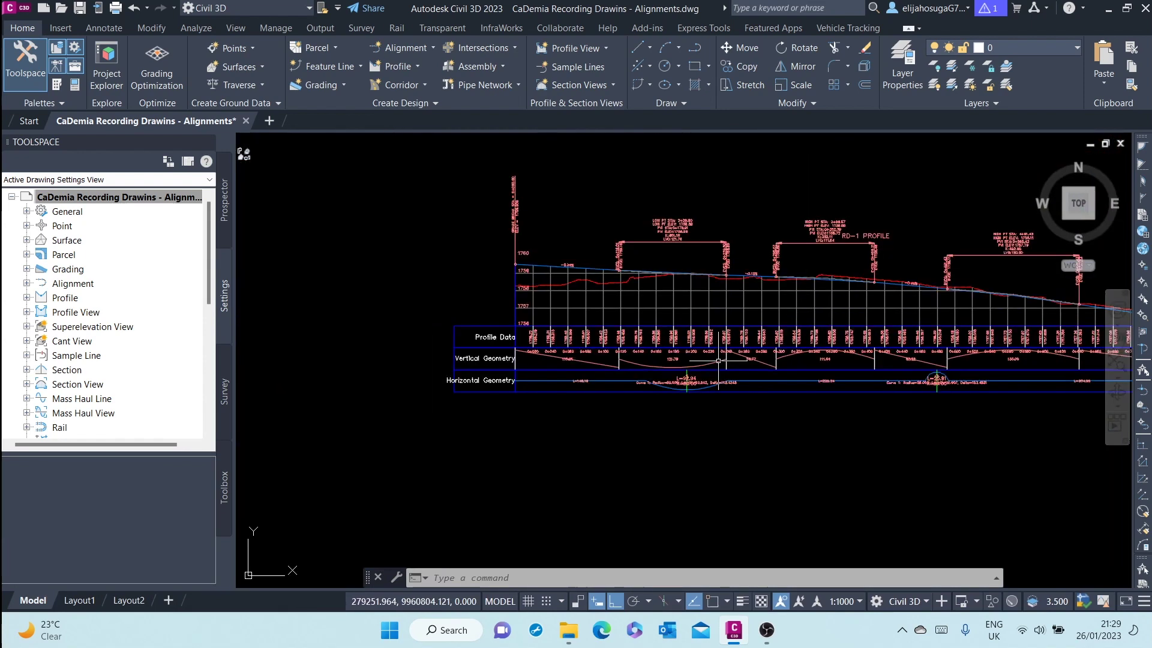
scroll(708, 360, up, 4)
scroll(666, 384, down, 1)
scroll(643, 390, down, 5)
scroll(654, 360, up, 1)
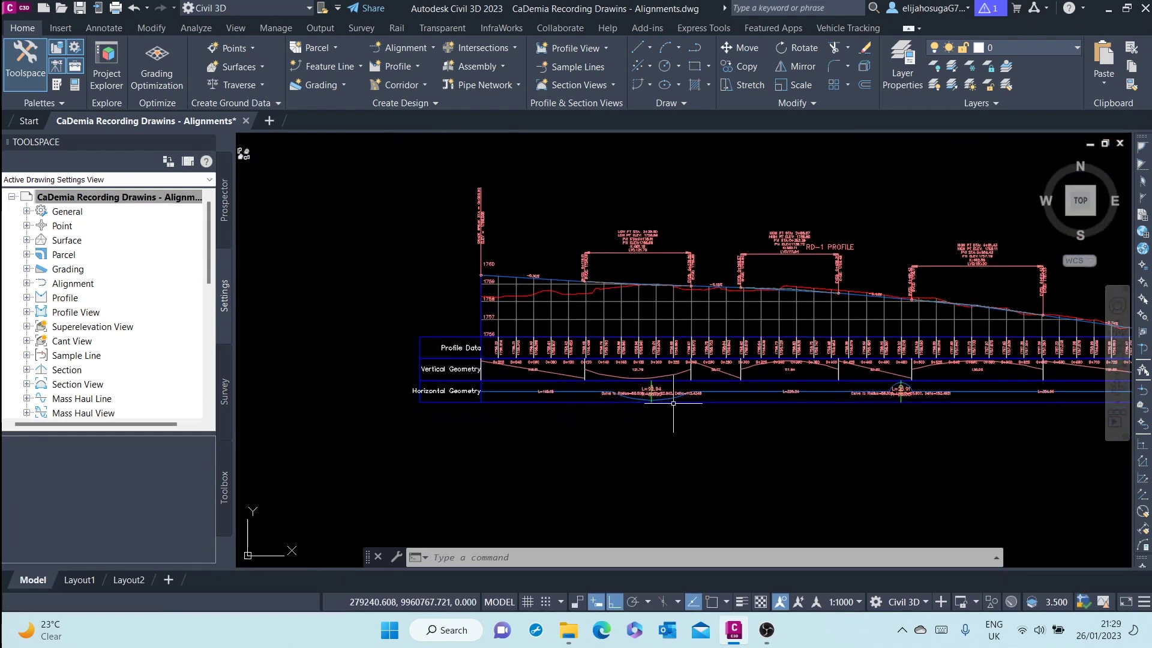
scroll(657, 371, down, 3)
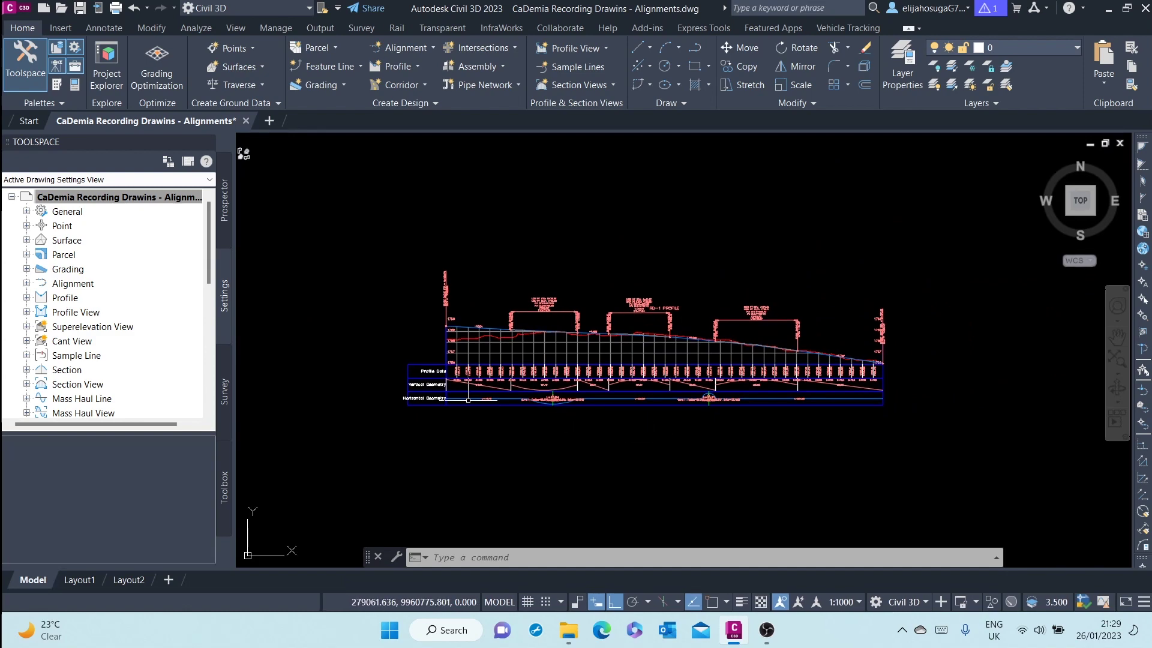
scroll(468, 400, up, 8)
scroll(610, 393, down, 2)
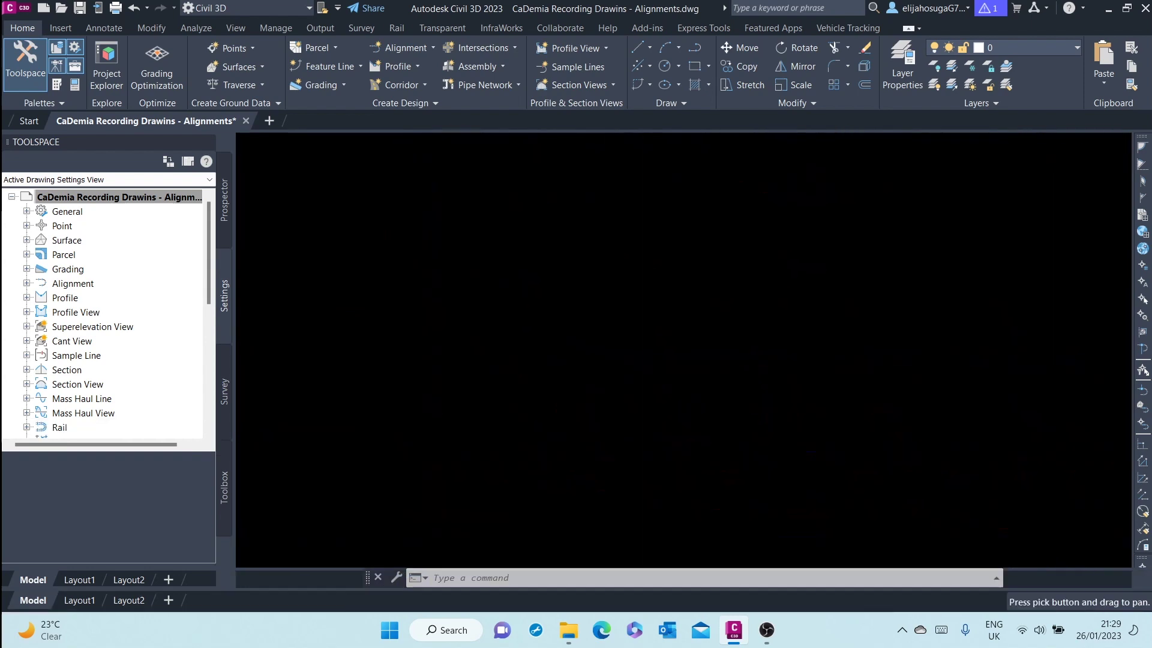
scroll(481, 408, up, 4)
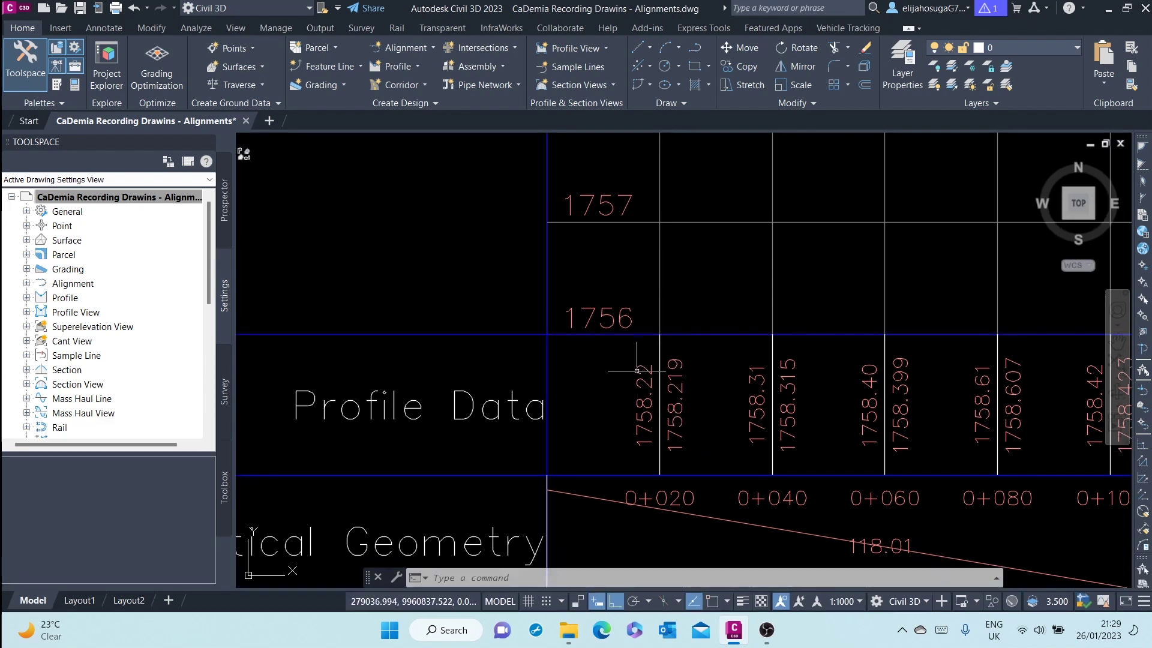
scroll(636, 376, down, 4)
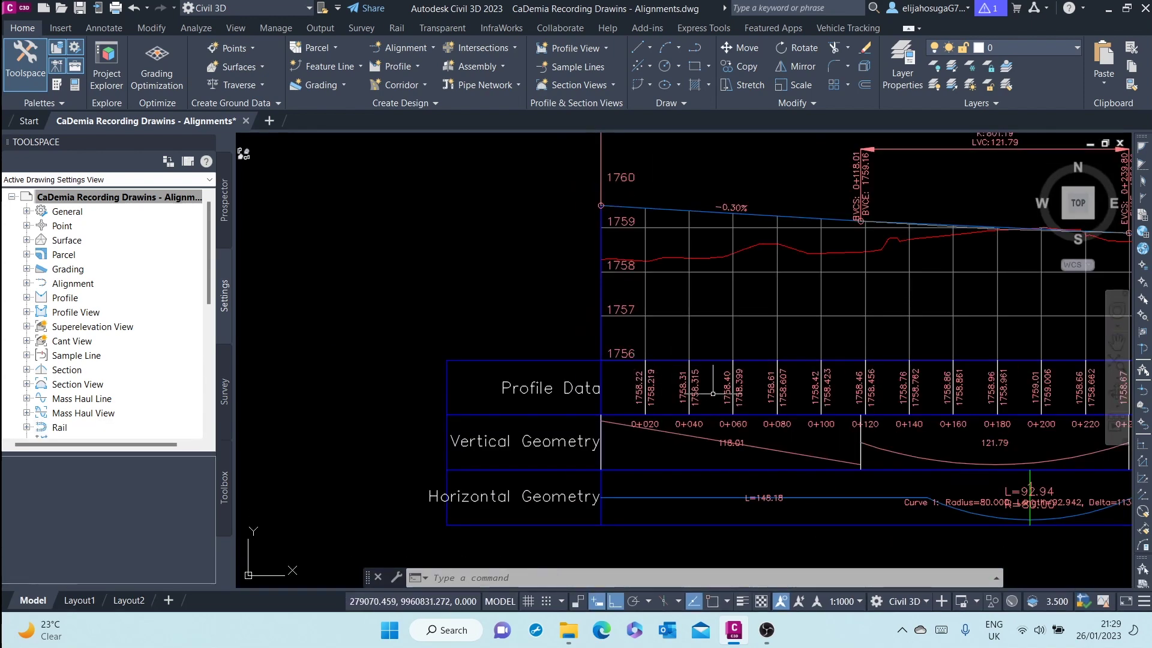
middle_drag(764, 410, 548, 409)
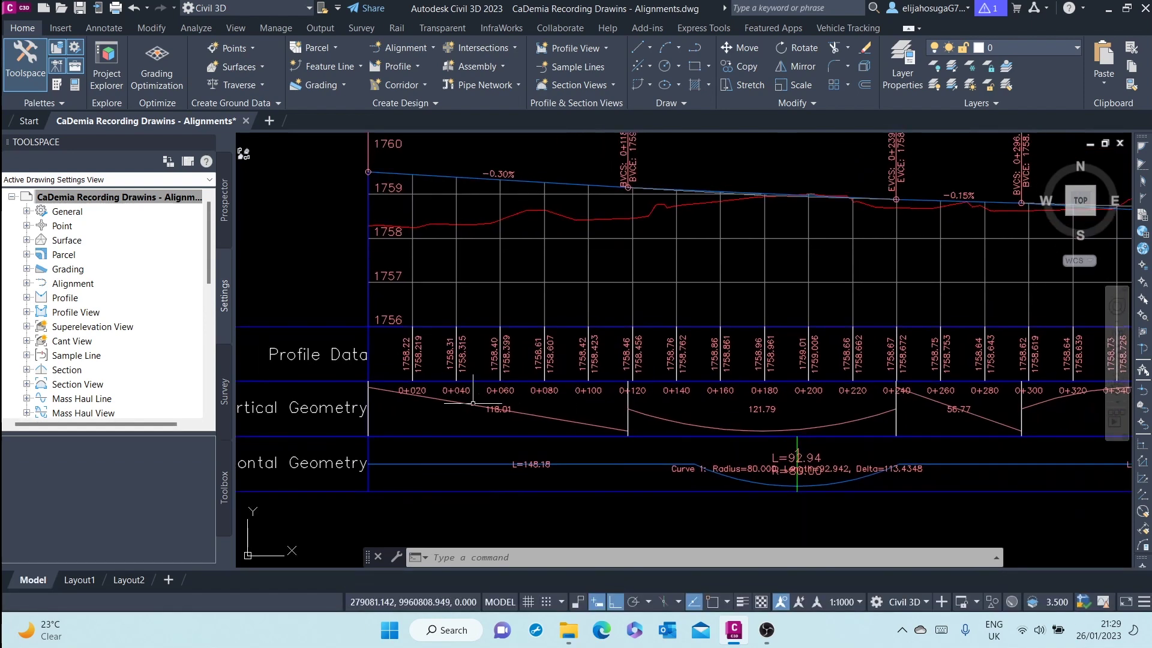
middle_drag(438, 434, 552, 434)
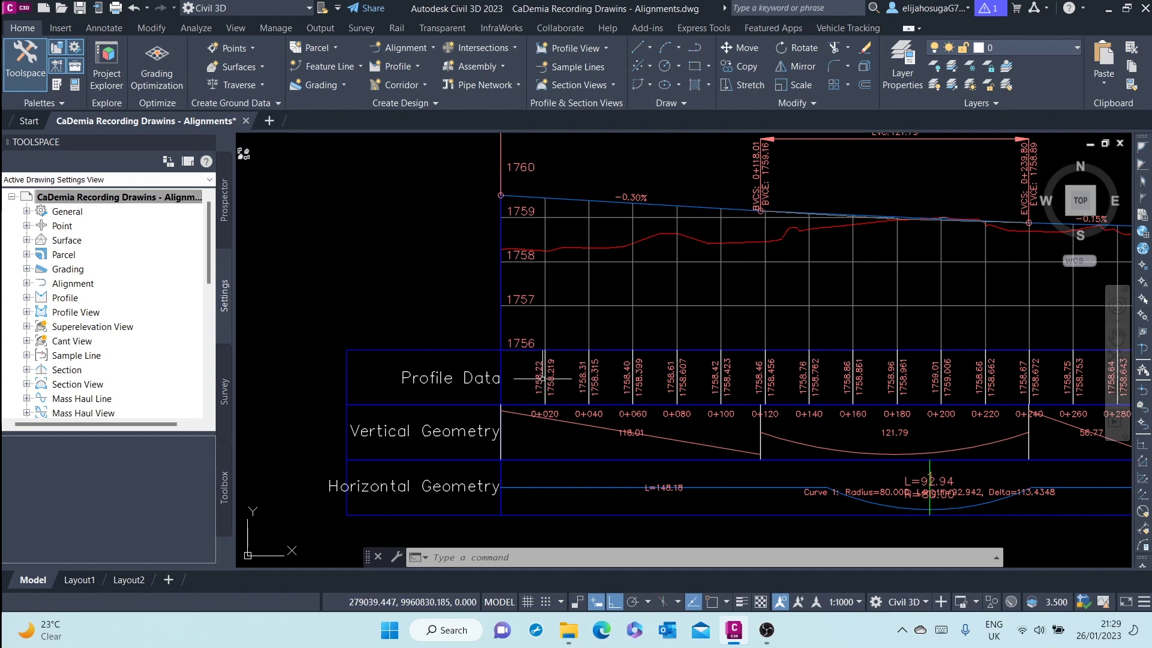
scroll(543, 377, up, 4)
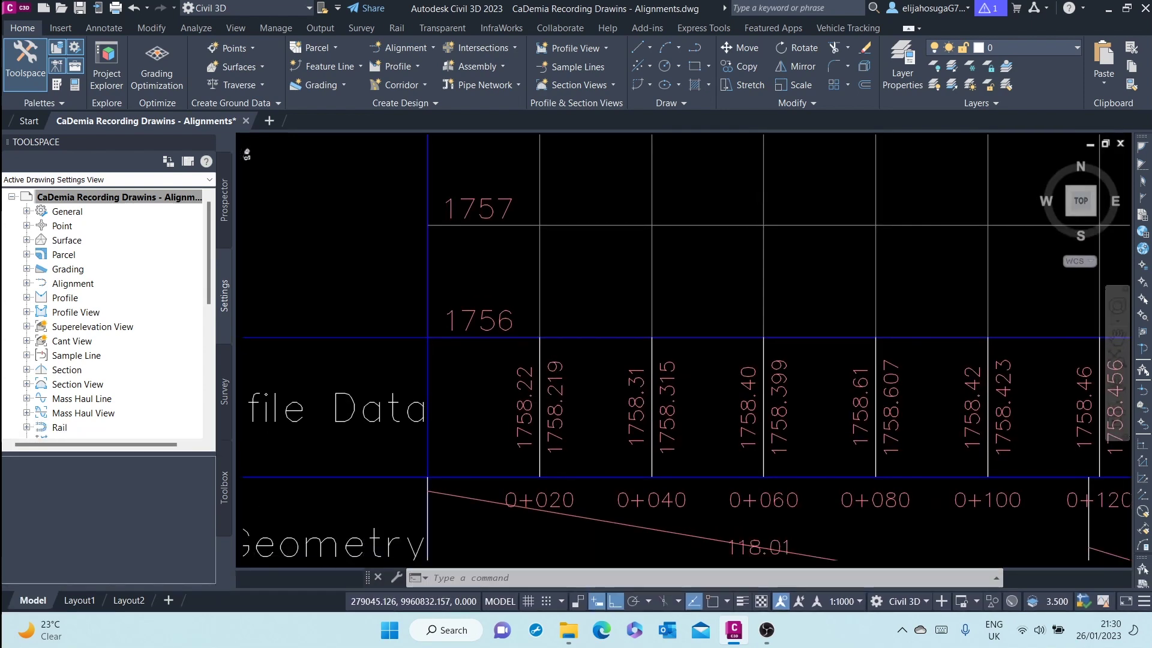
Set the Profile Data band's Profile2 to FG Design Profile and apply the change
click(557, 378)
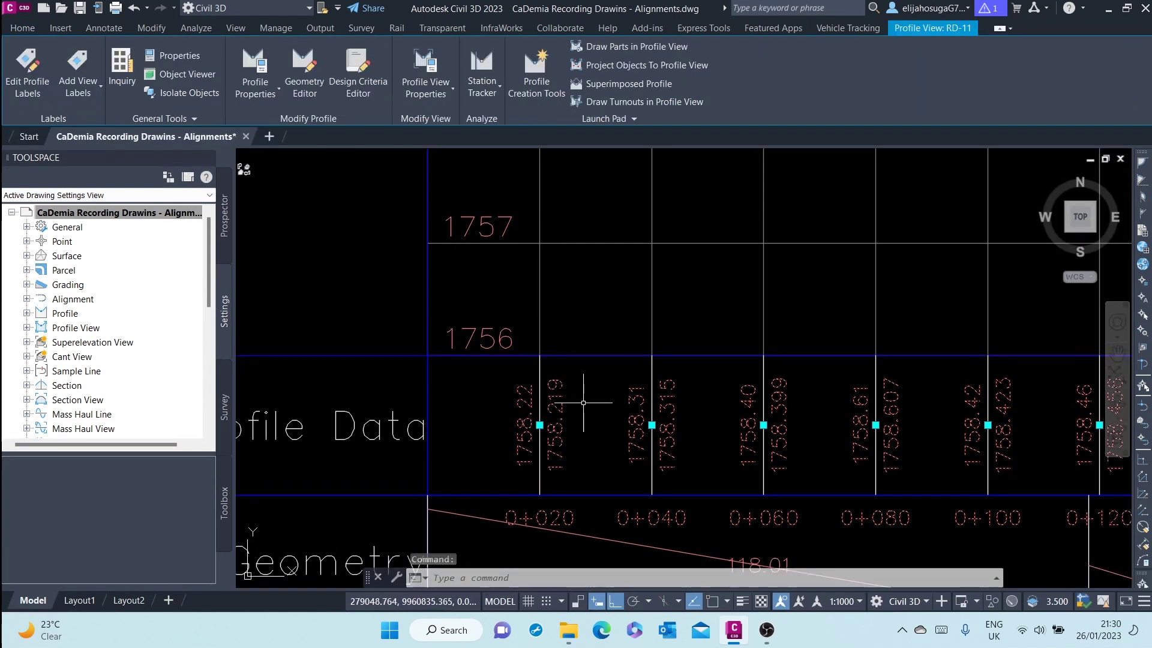
right_click(588, 404)
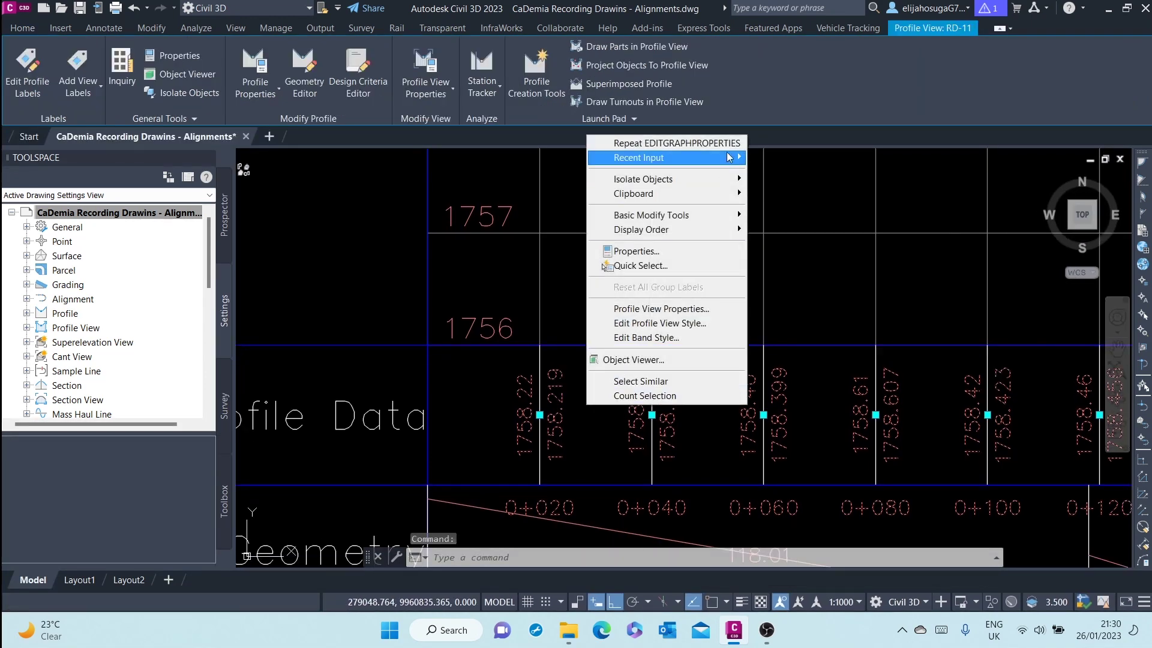
click(660, 308)
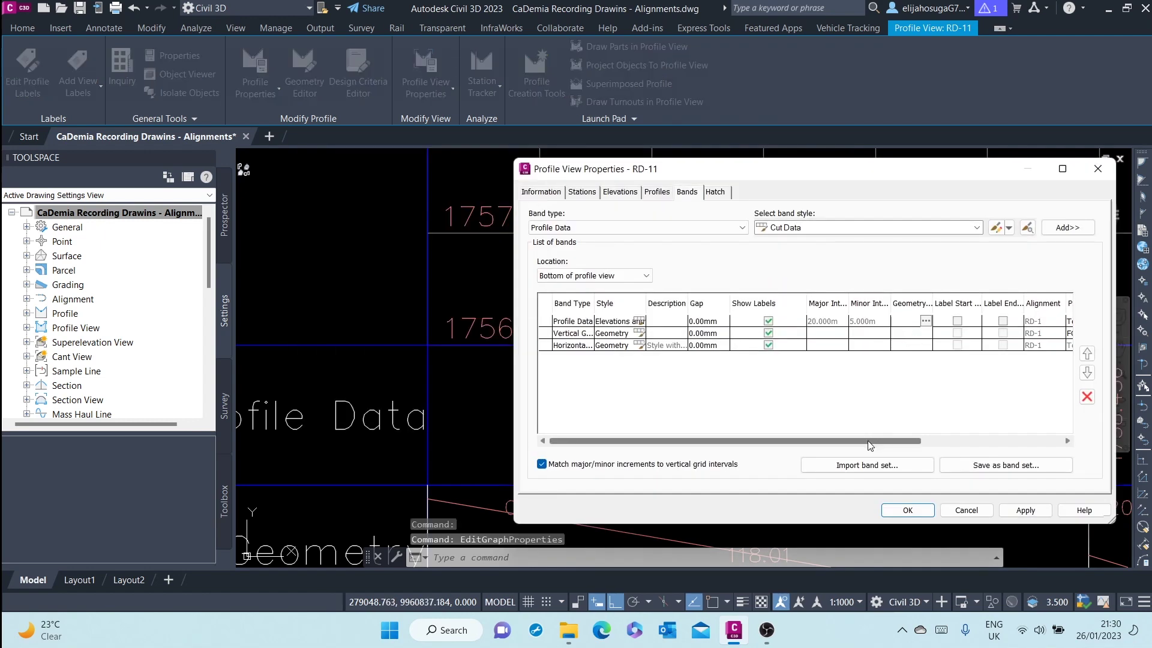
drag(887, 441, 1083, 442)
click(922, 324)
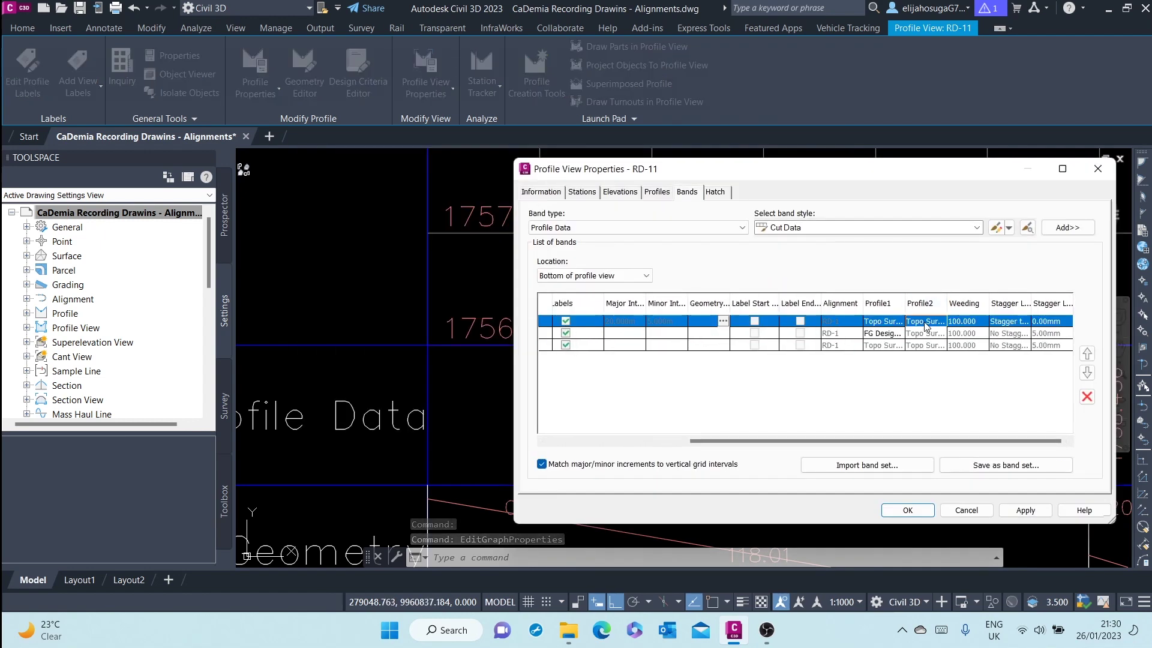
click(922, 324)
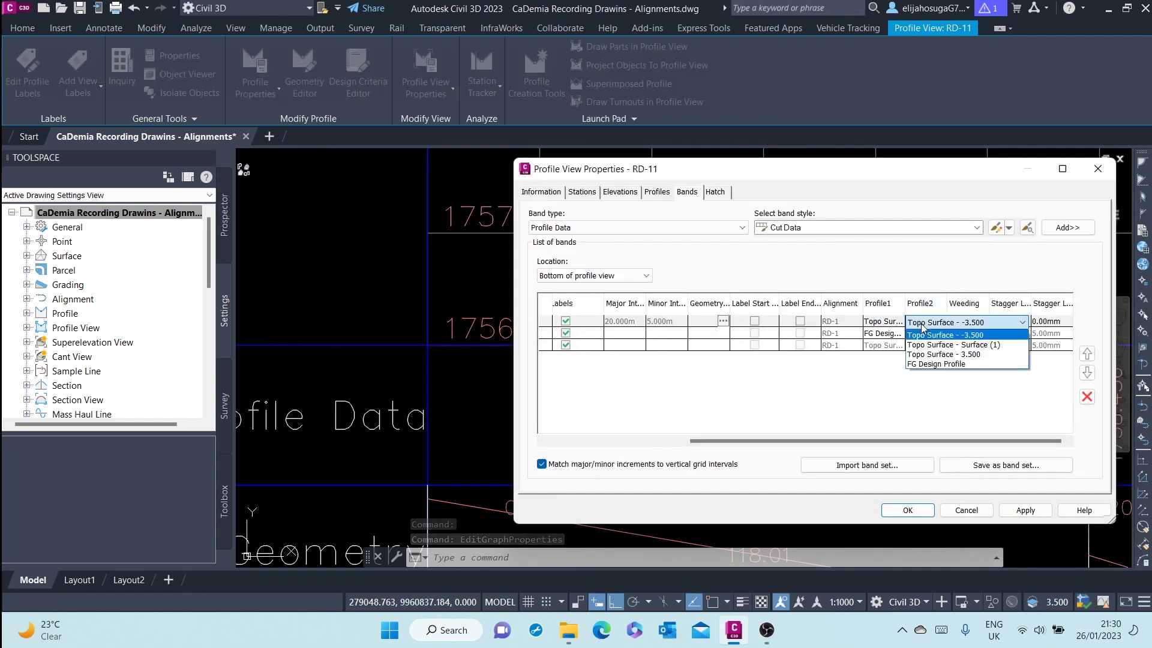
click(936, 364)
click(1025, 510)
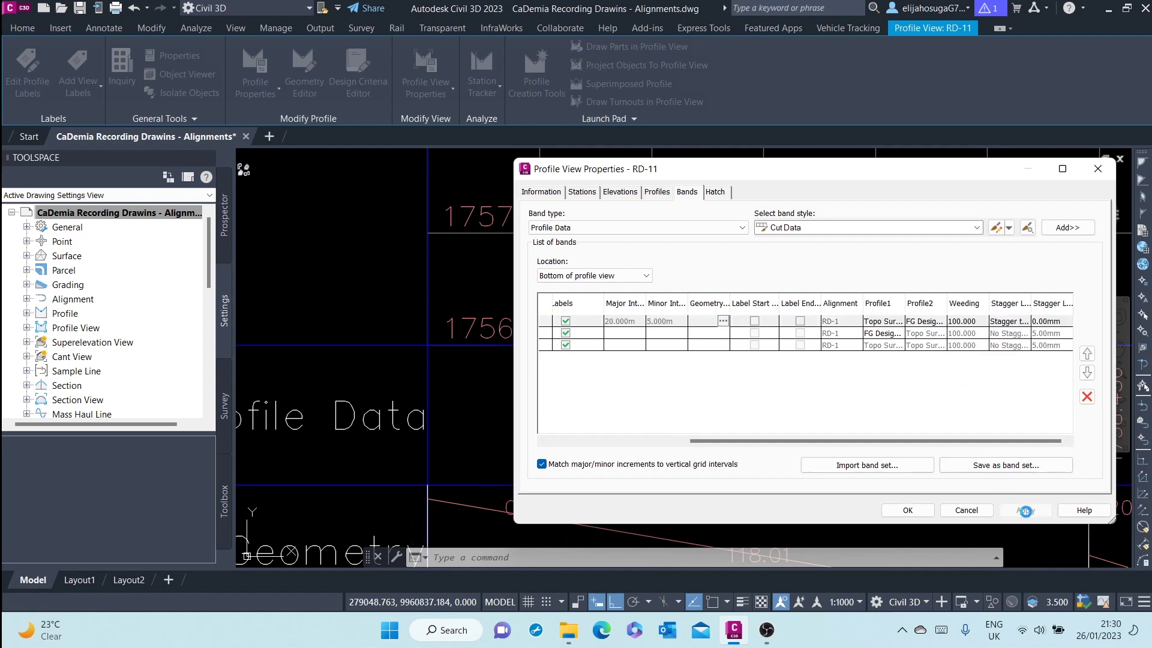
click(930, 512)
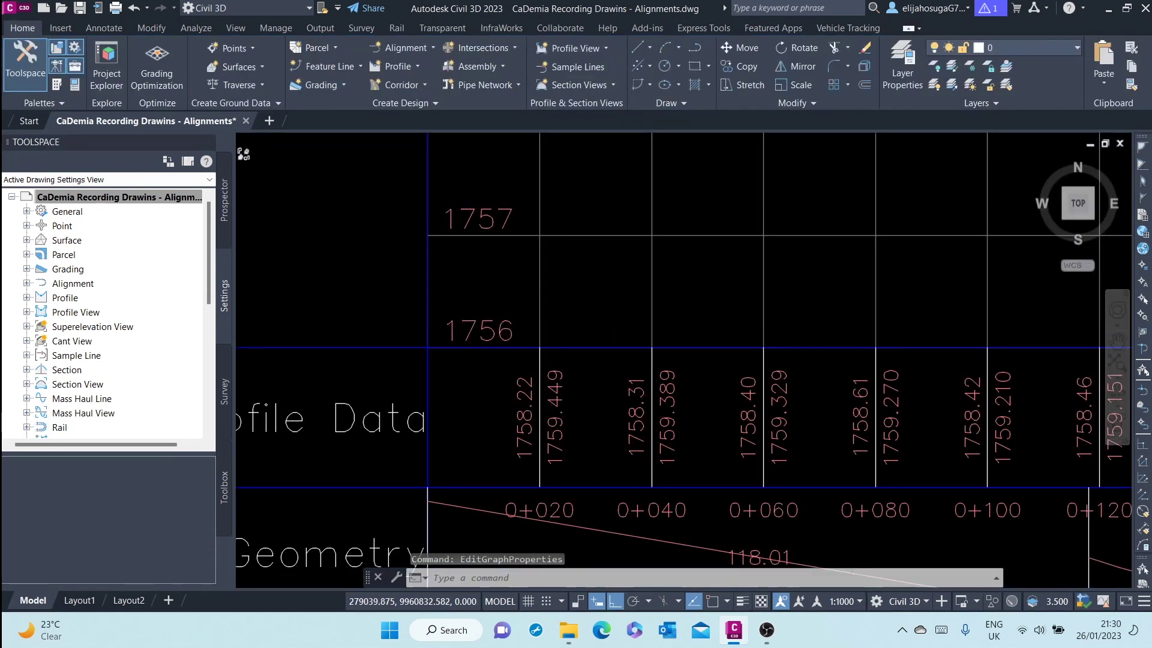
scroll(679, 420, up, 2)
scroll(749, 397, down, 2)
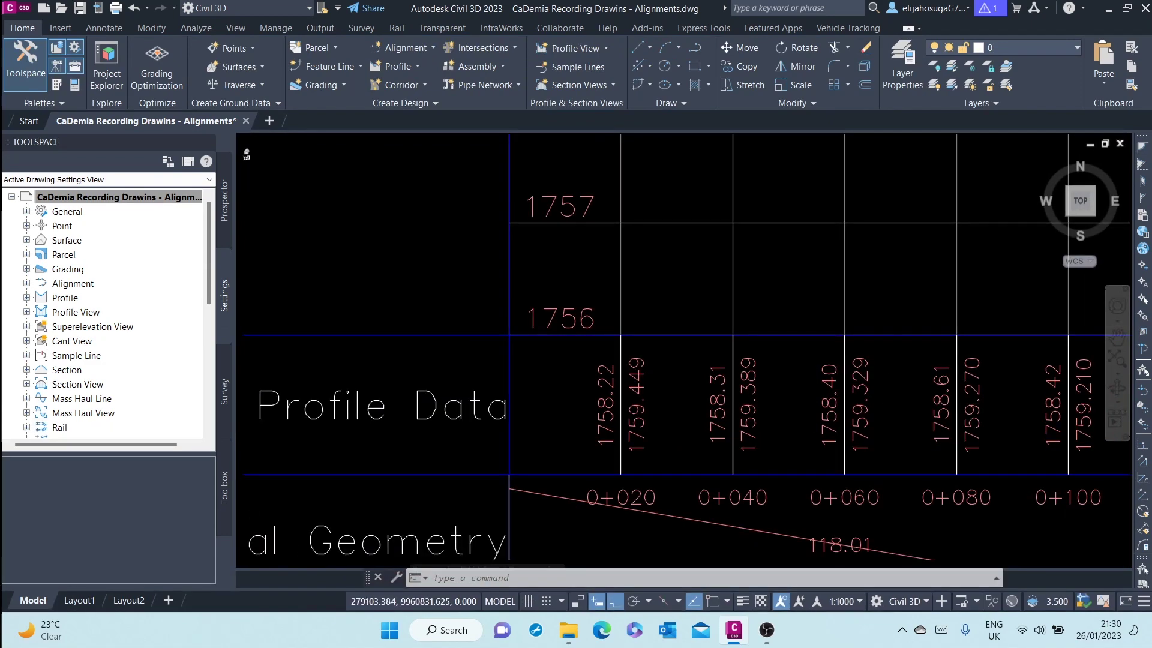
scroll(684, 348, down, 4)
scroll(639, 288, up, 2)
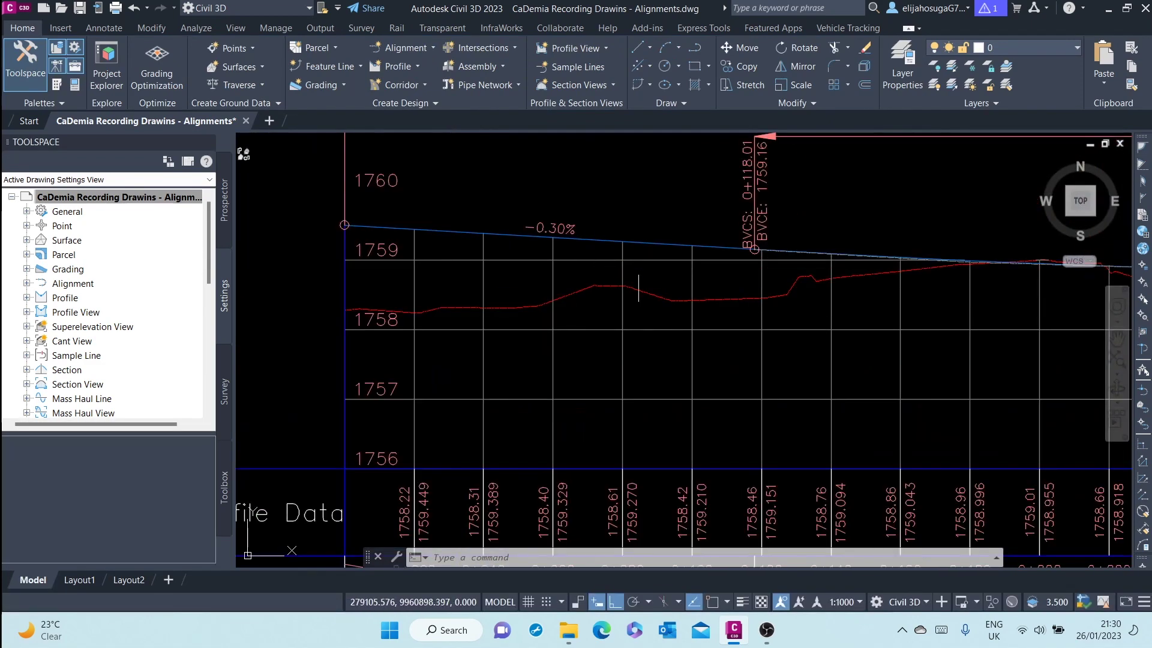
scroll(611, 309, down, 3)
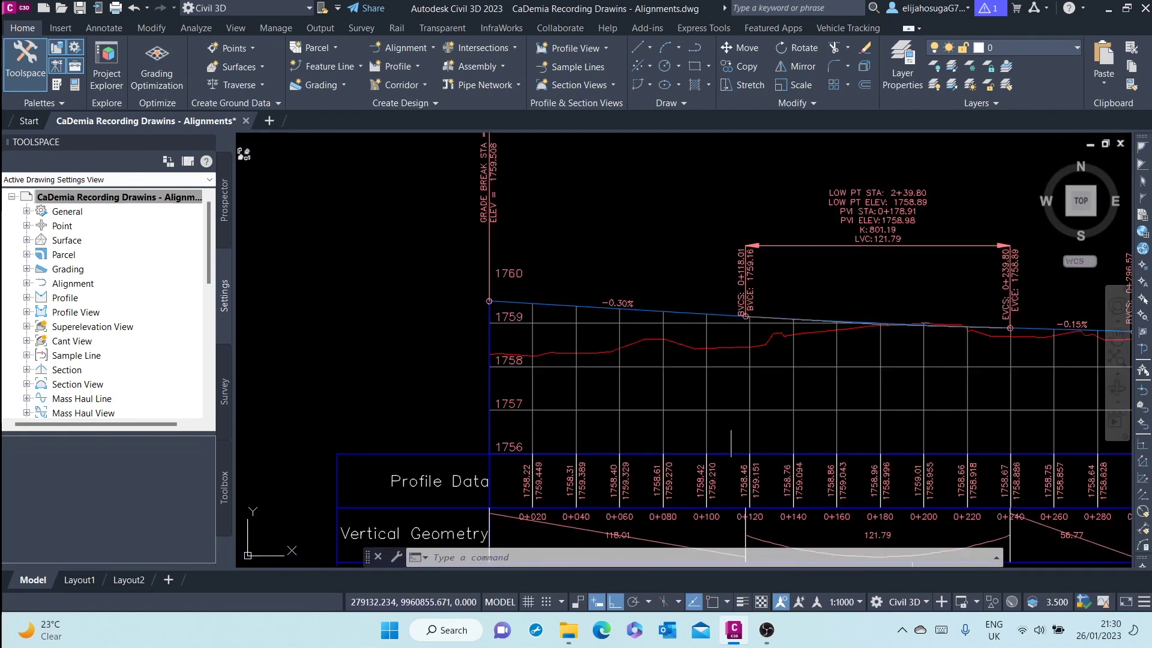
scroll(808, 411, up, 3)
scroll(808, 411, down, 2)
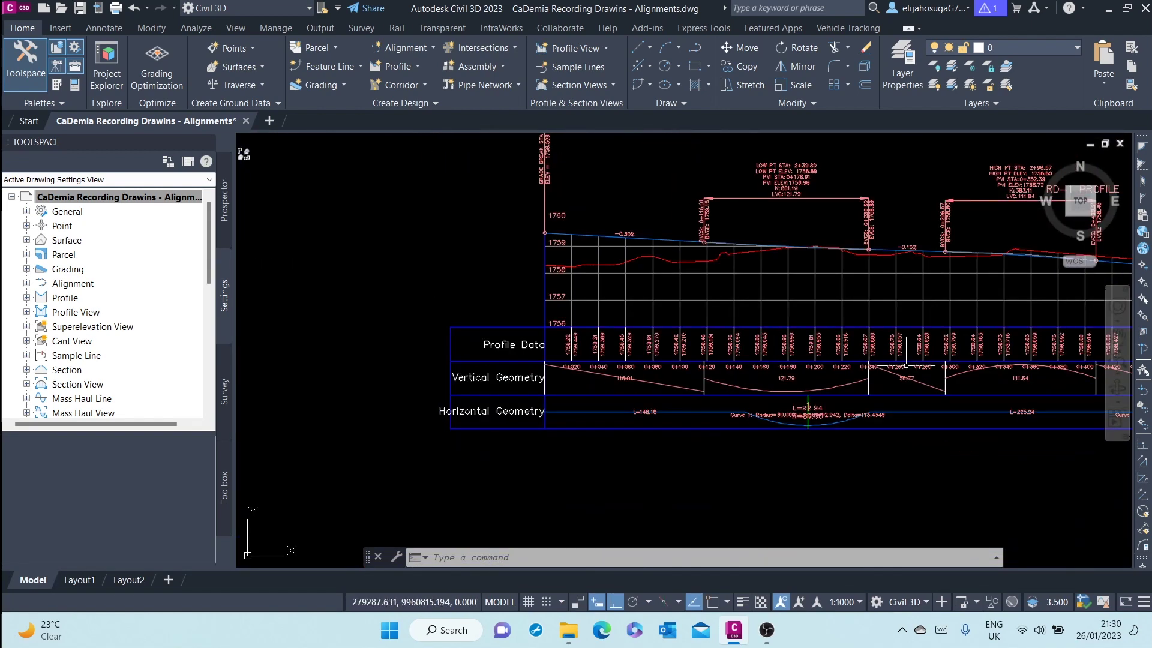
scroll(906, 364, down, 4)
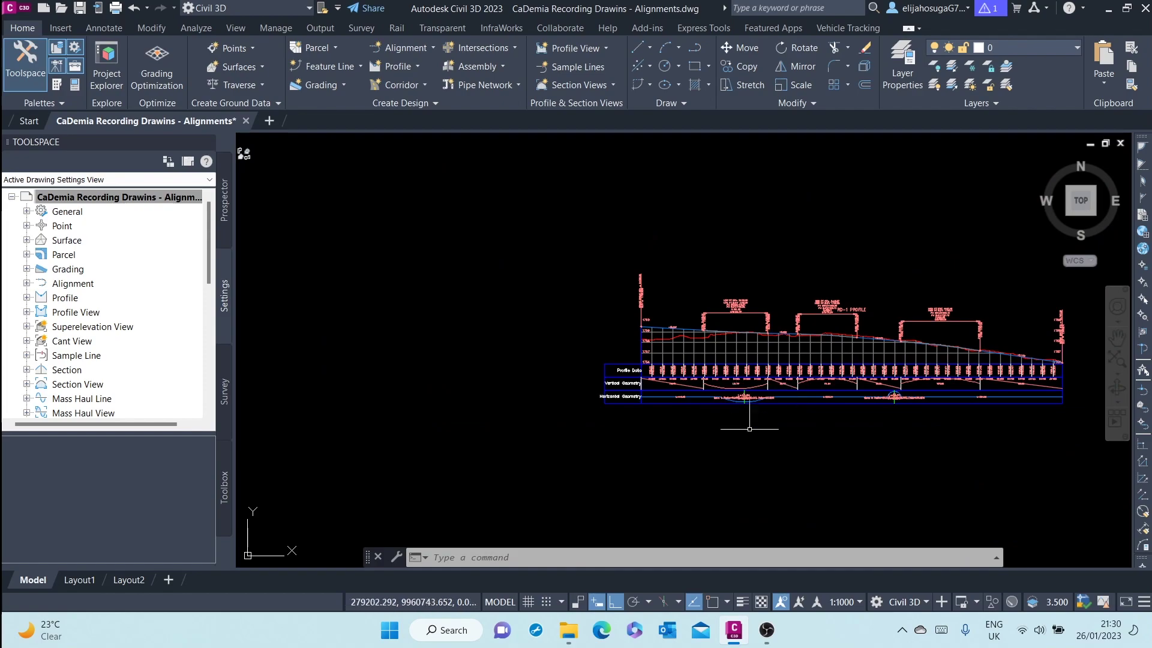